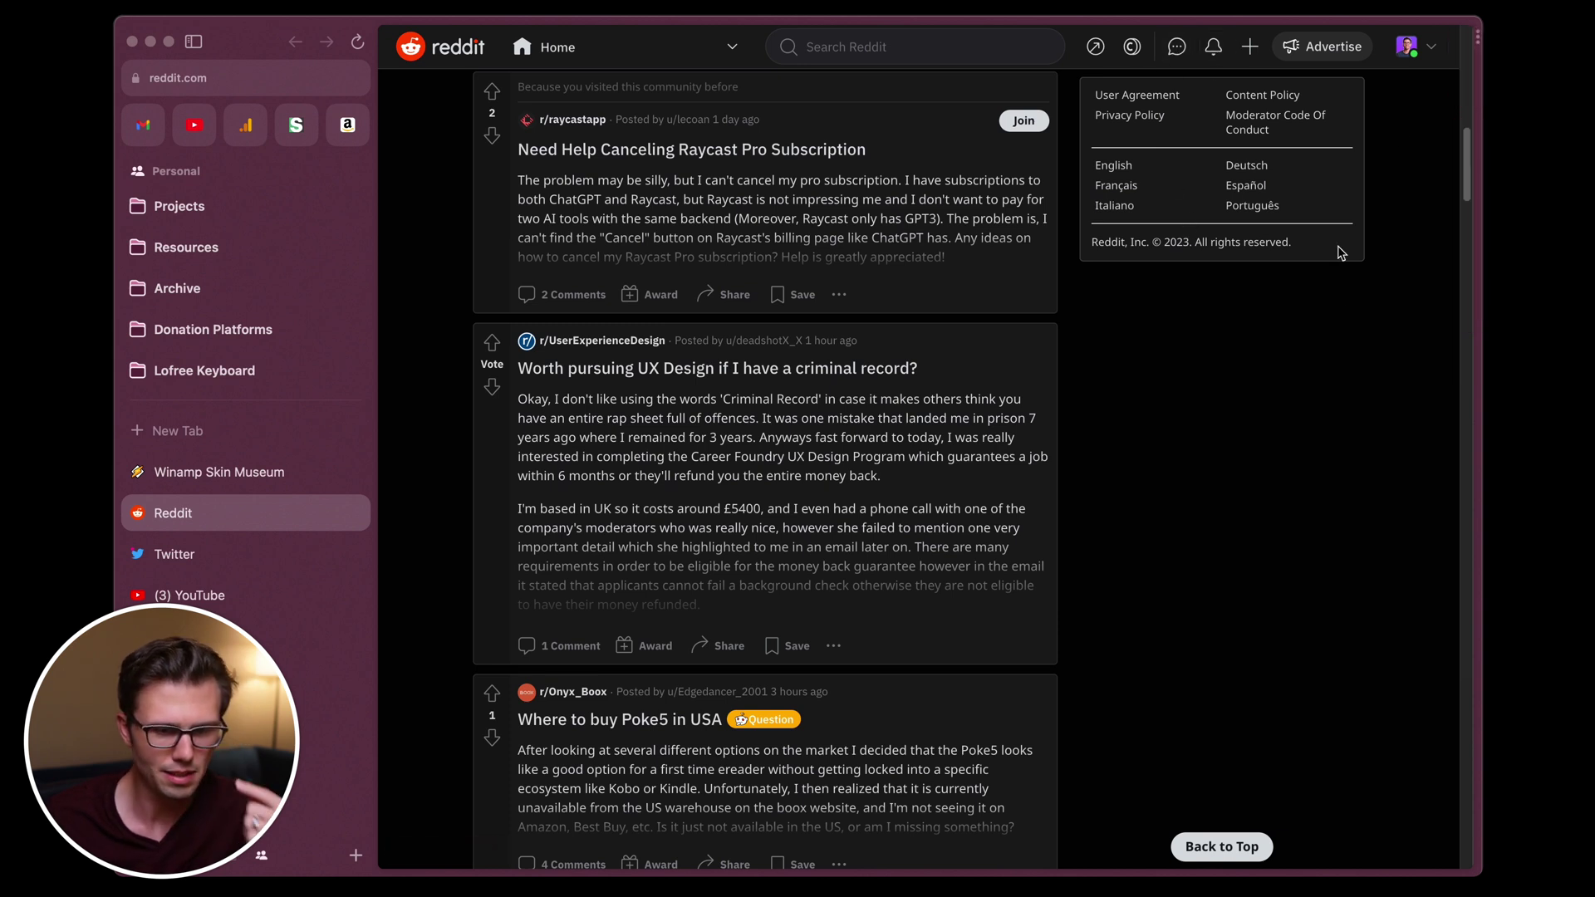
Step: Run the 'boost' command from the command bar to boost the current Reddit page
key(super+t)
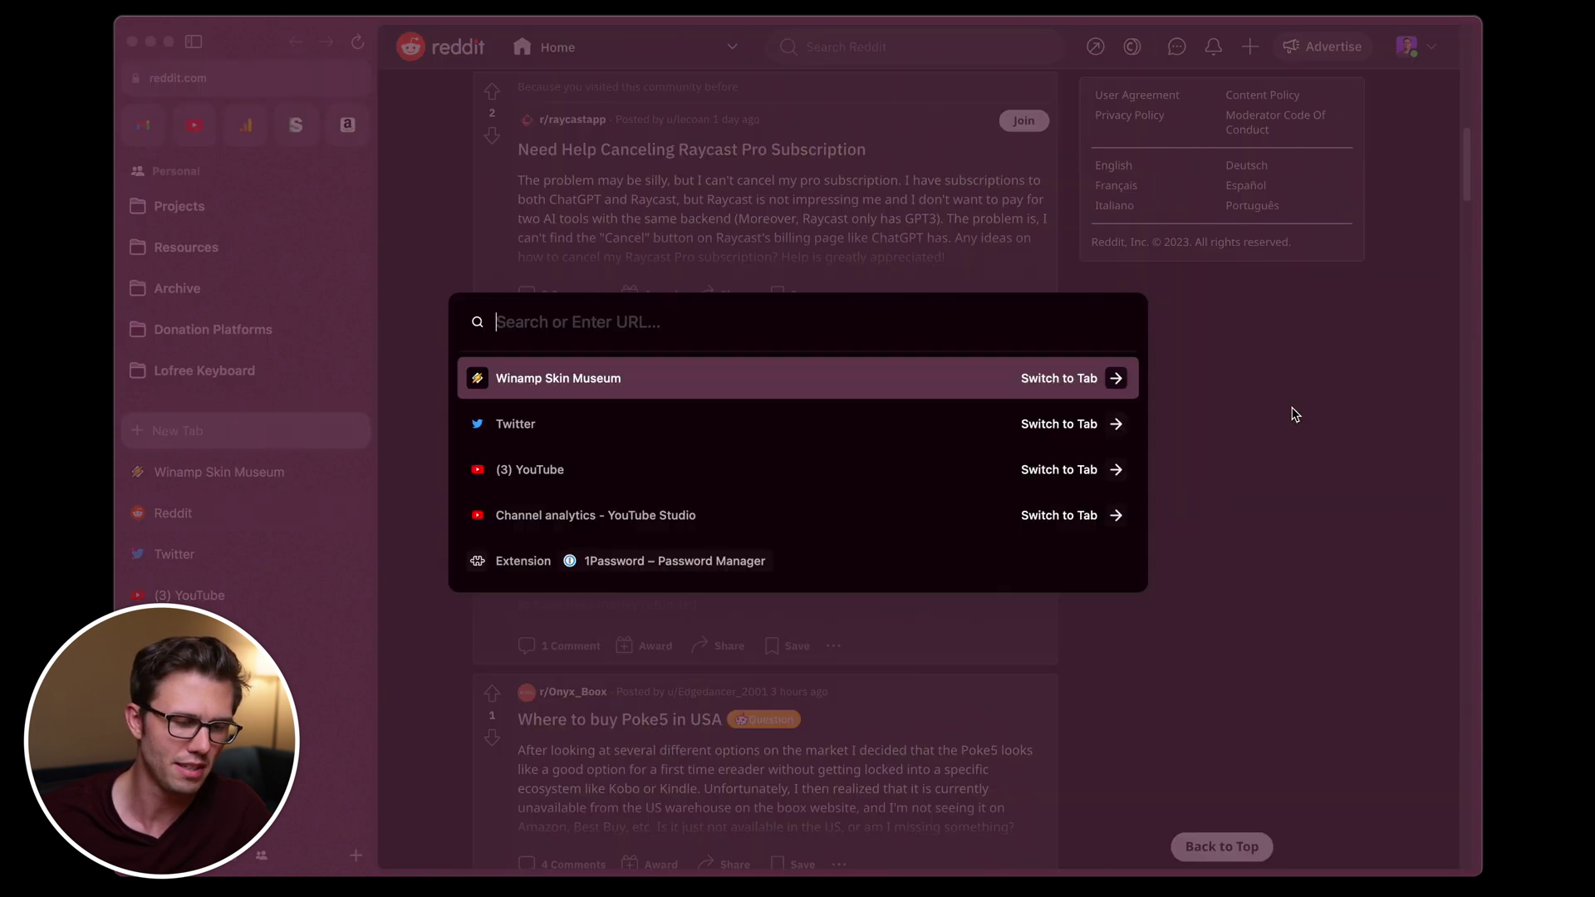
text(boost)
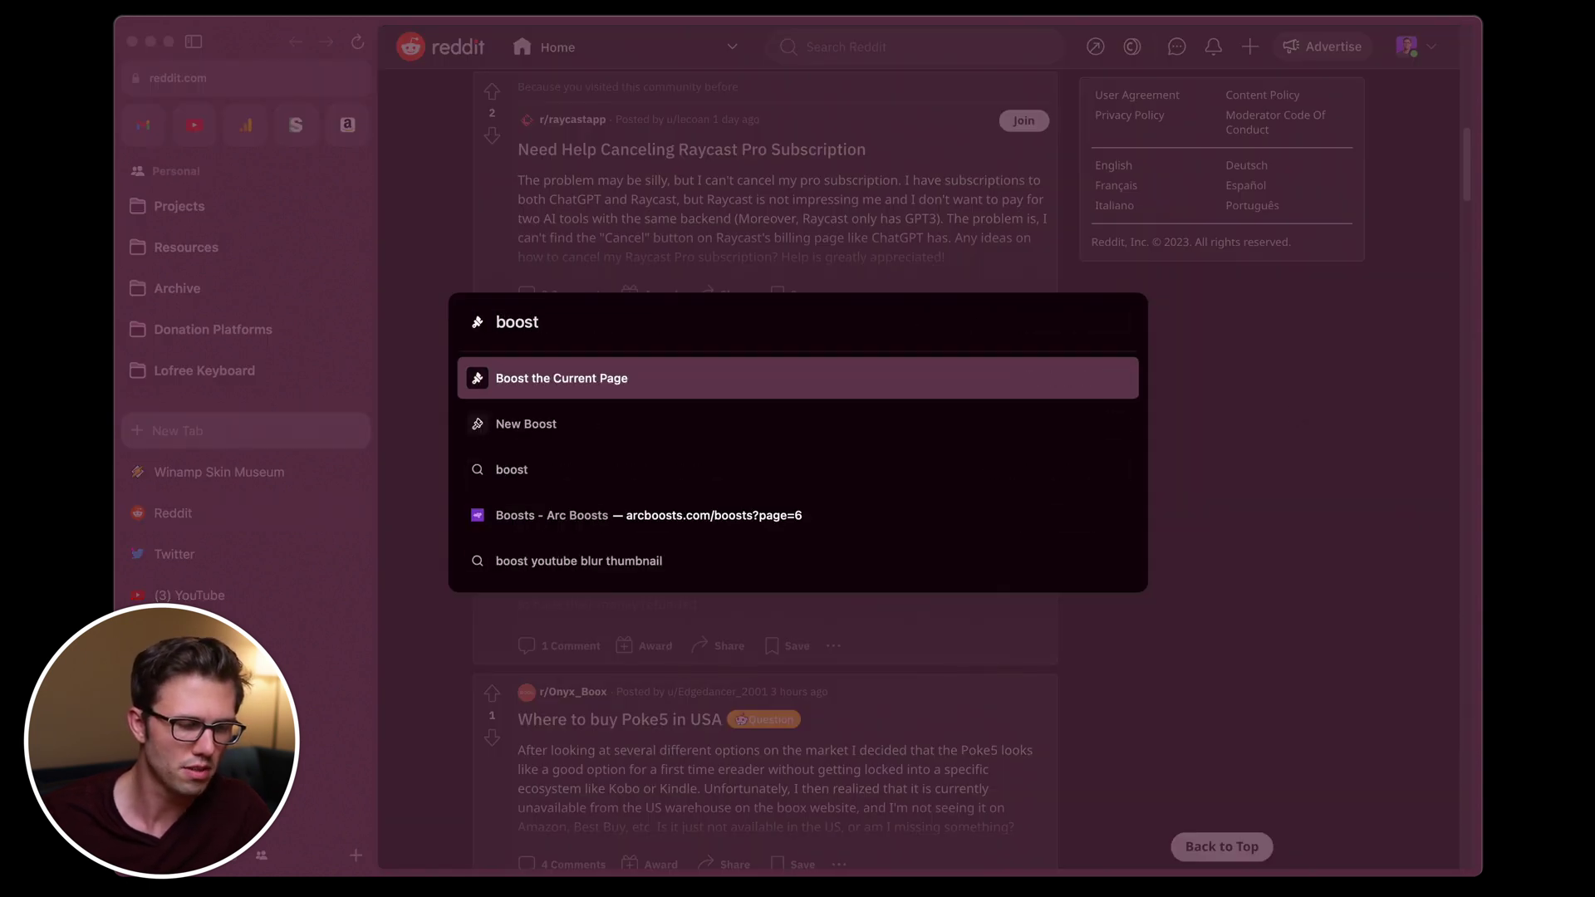
key(Return)
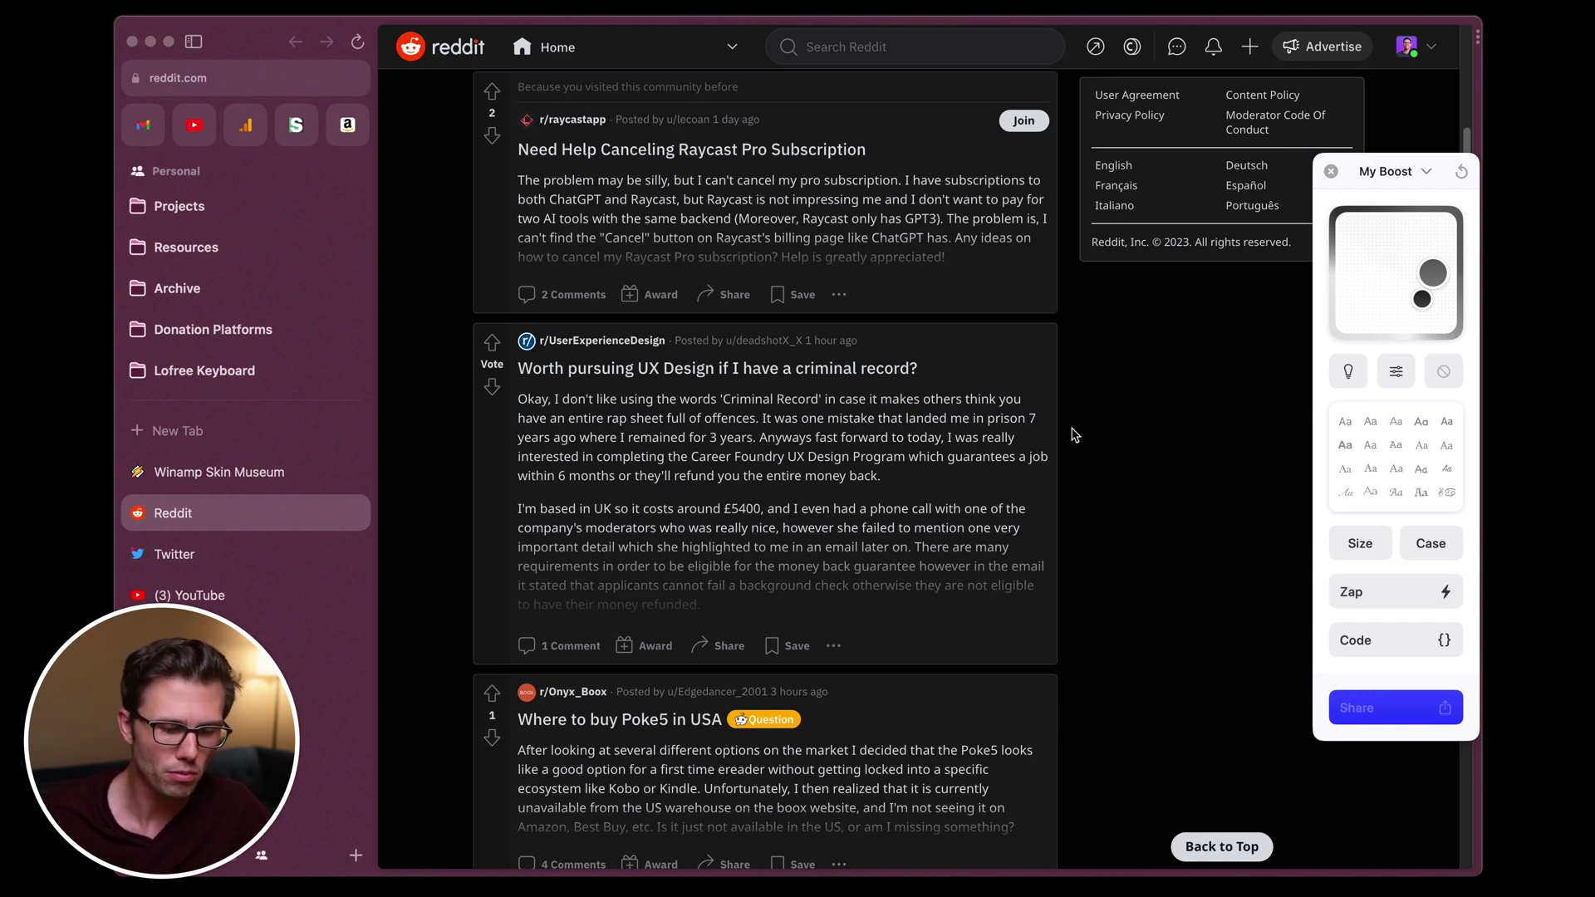
Step: Zap the footer links box and two other right-hand sidebar areas on Reddit
scroll(1080, 528, up, 10)
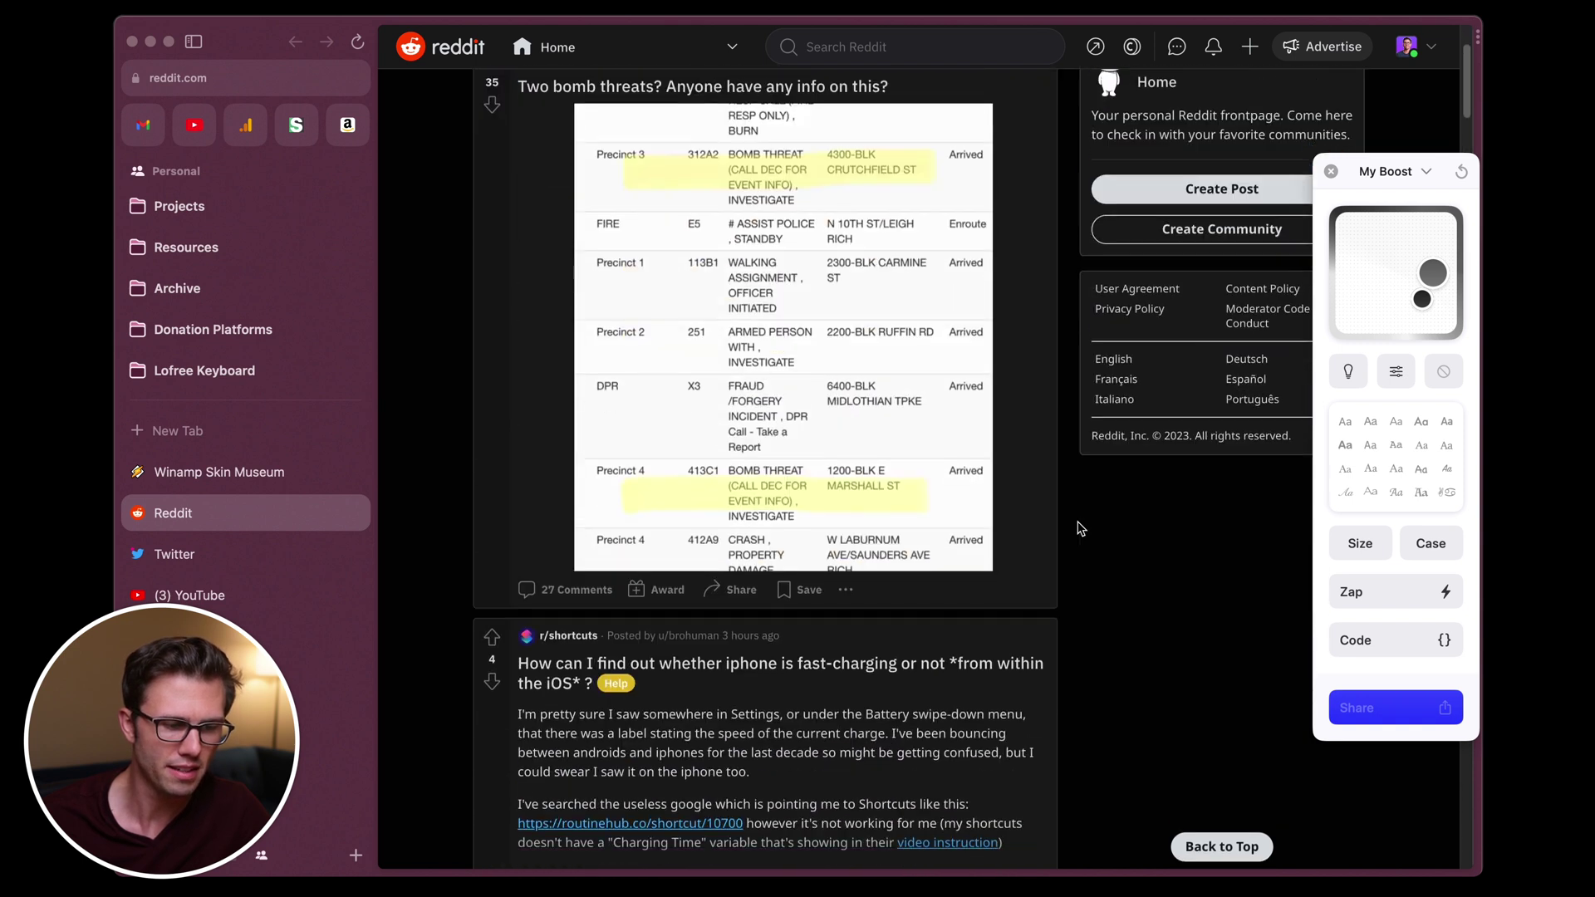
scroll(1080, 529, down, 7)
scroll(1080, 529, up, 1)
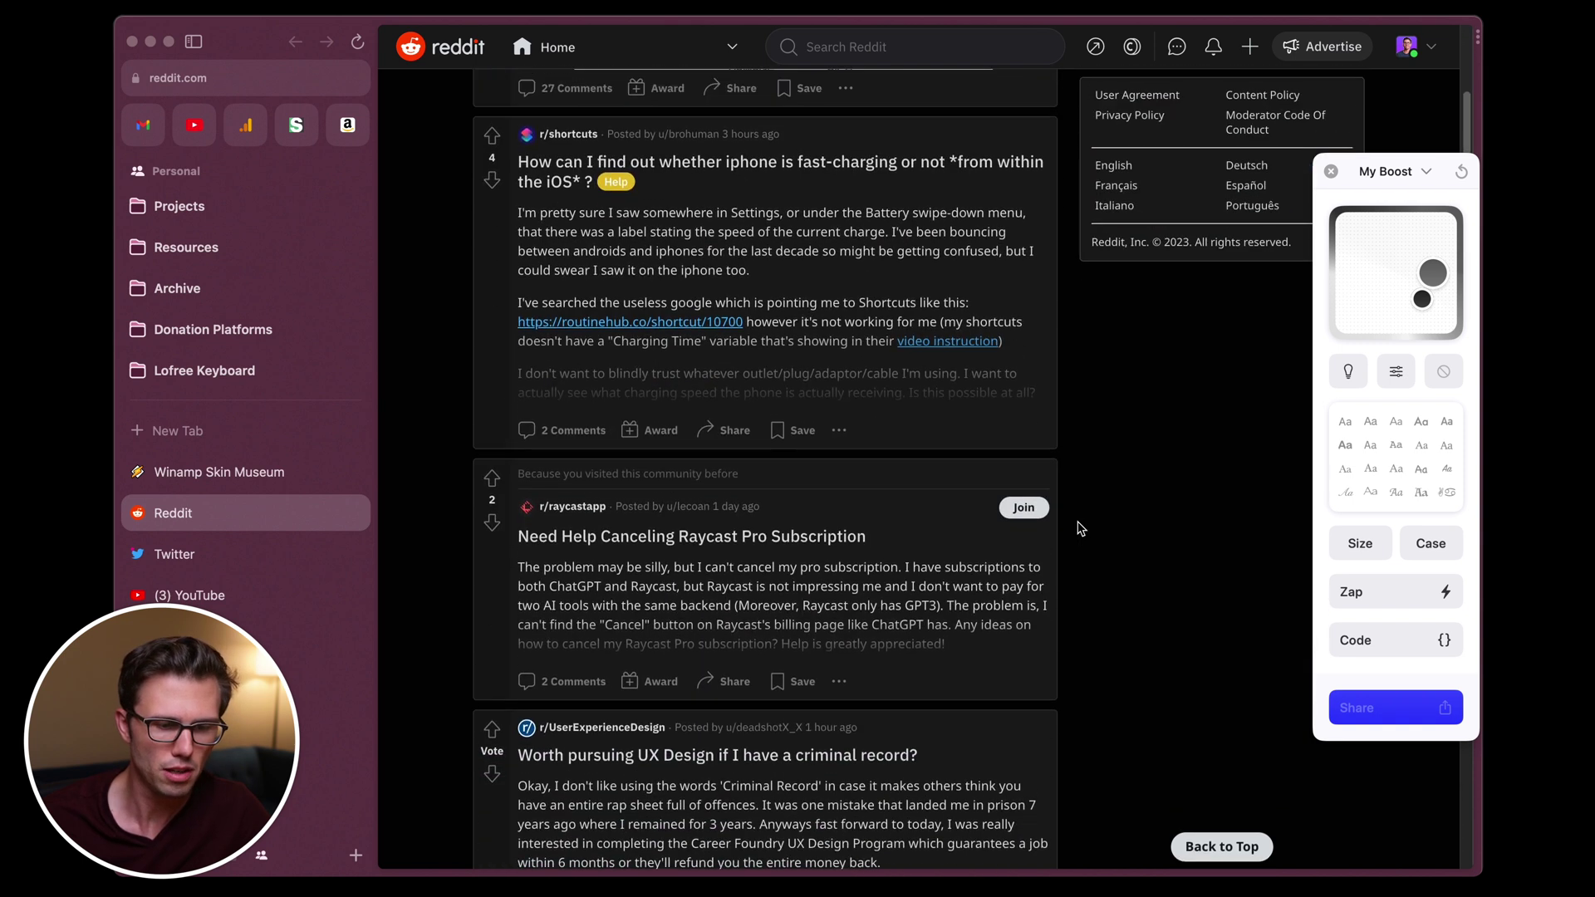
click(1368, 597)
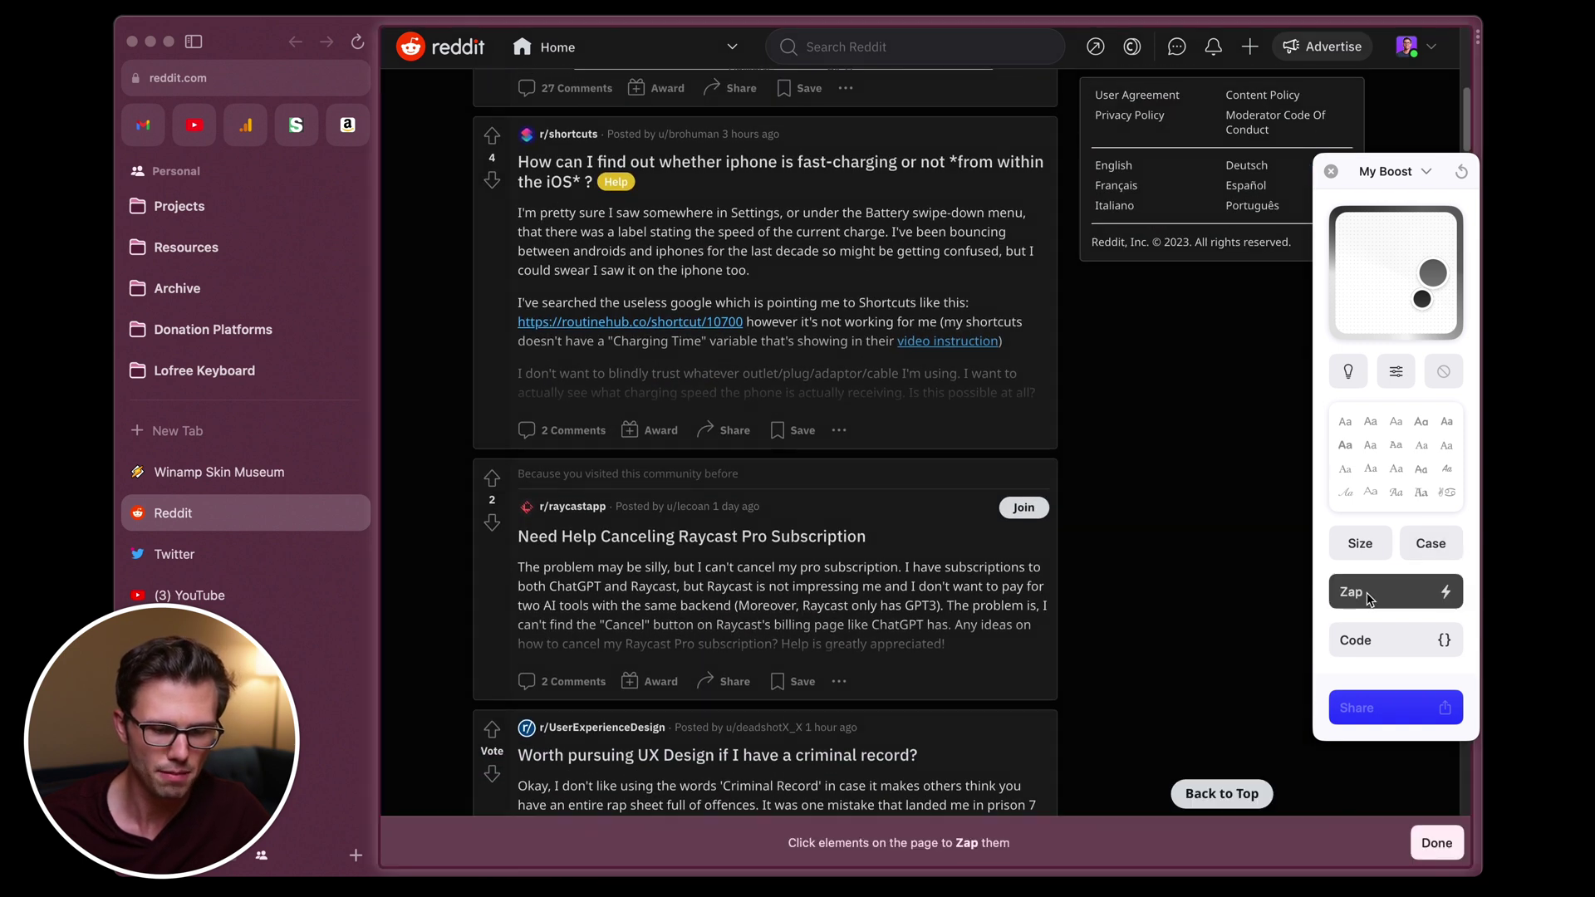
click(1130, 319)
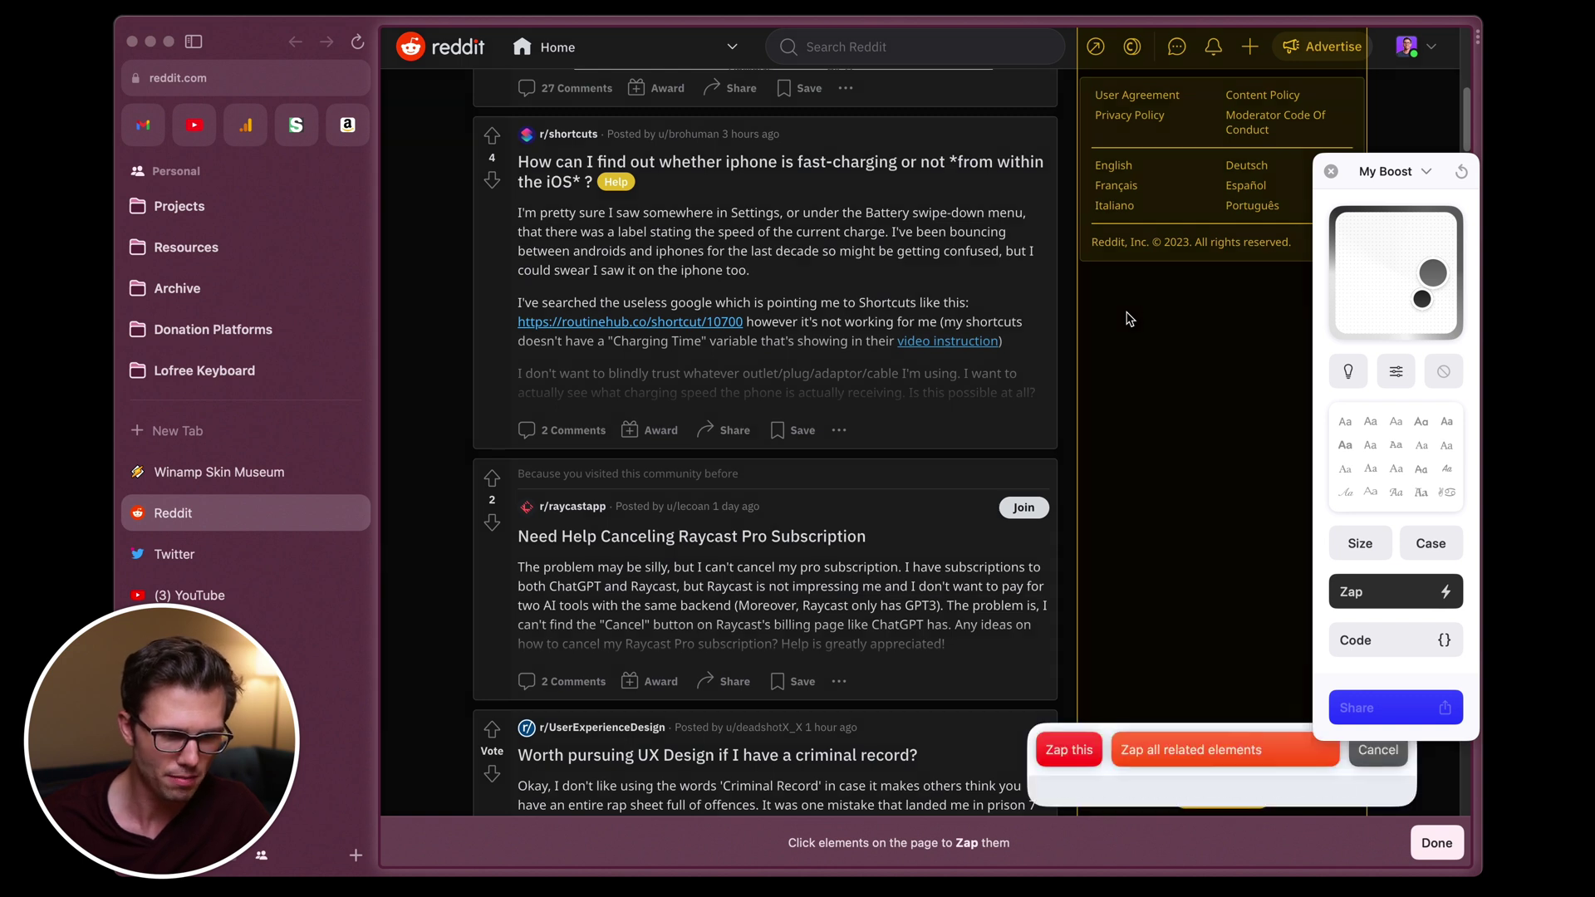
click(1069, 751)
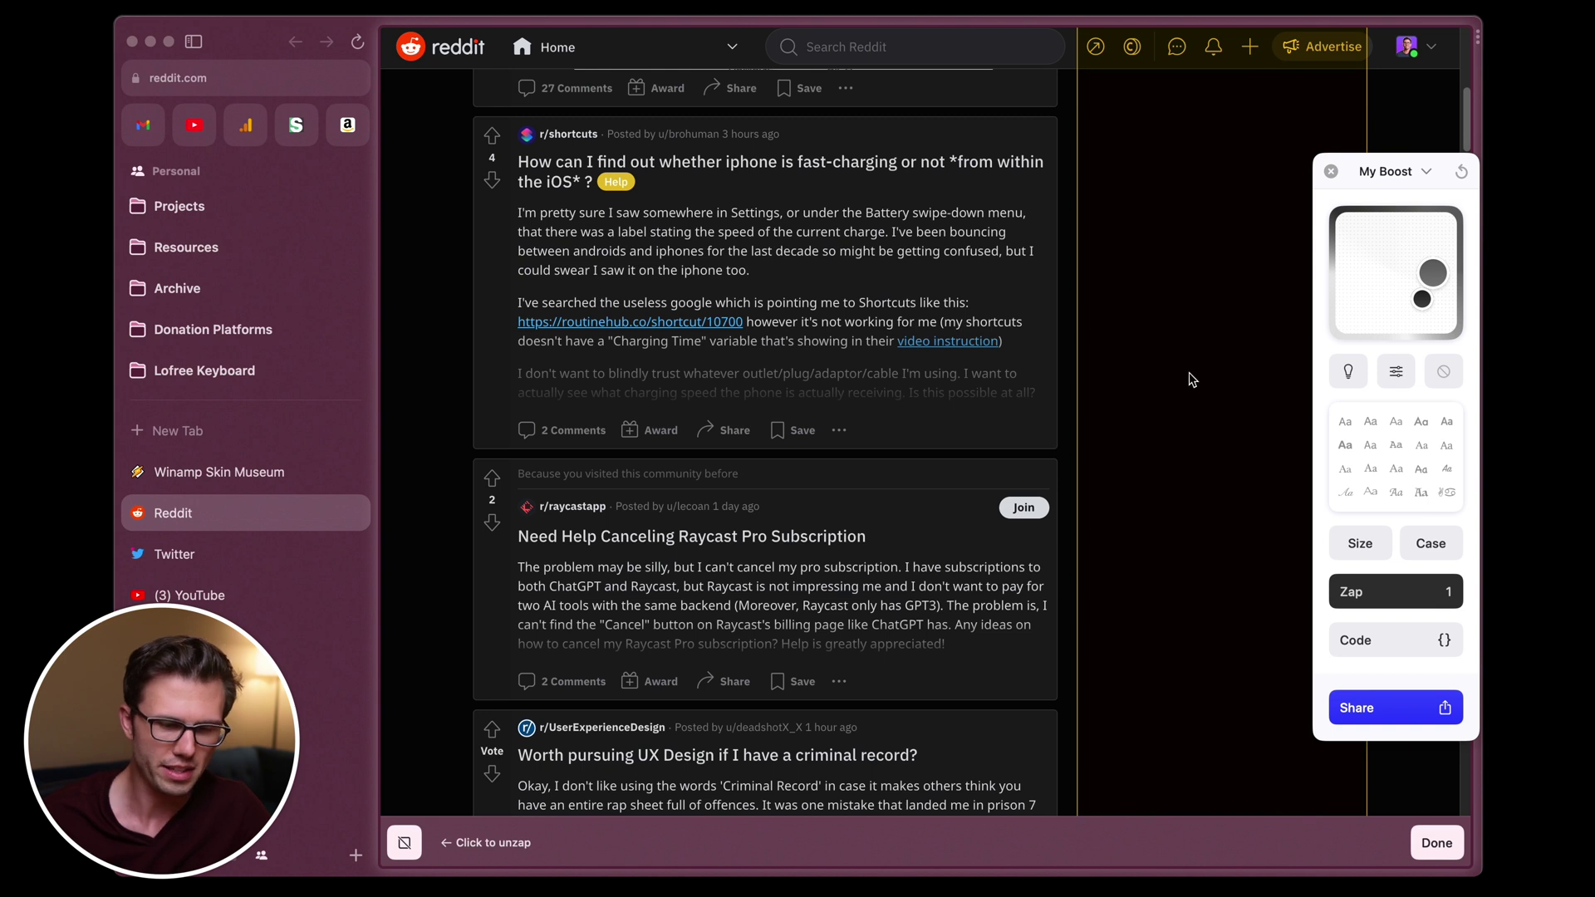
click(1183, 451)
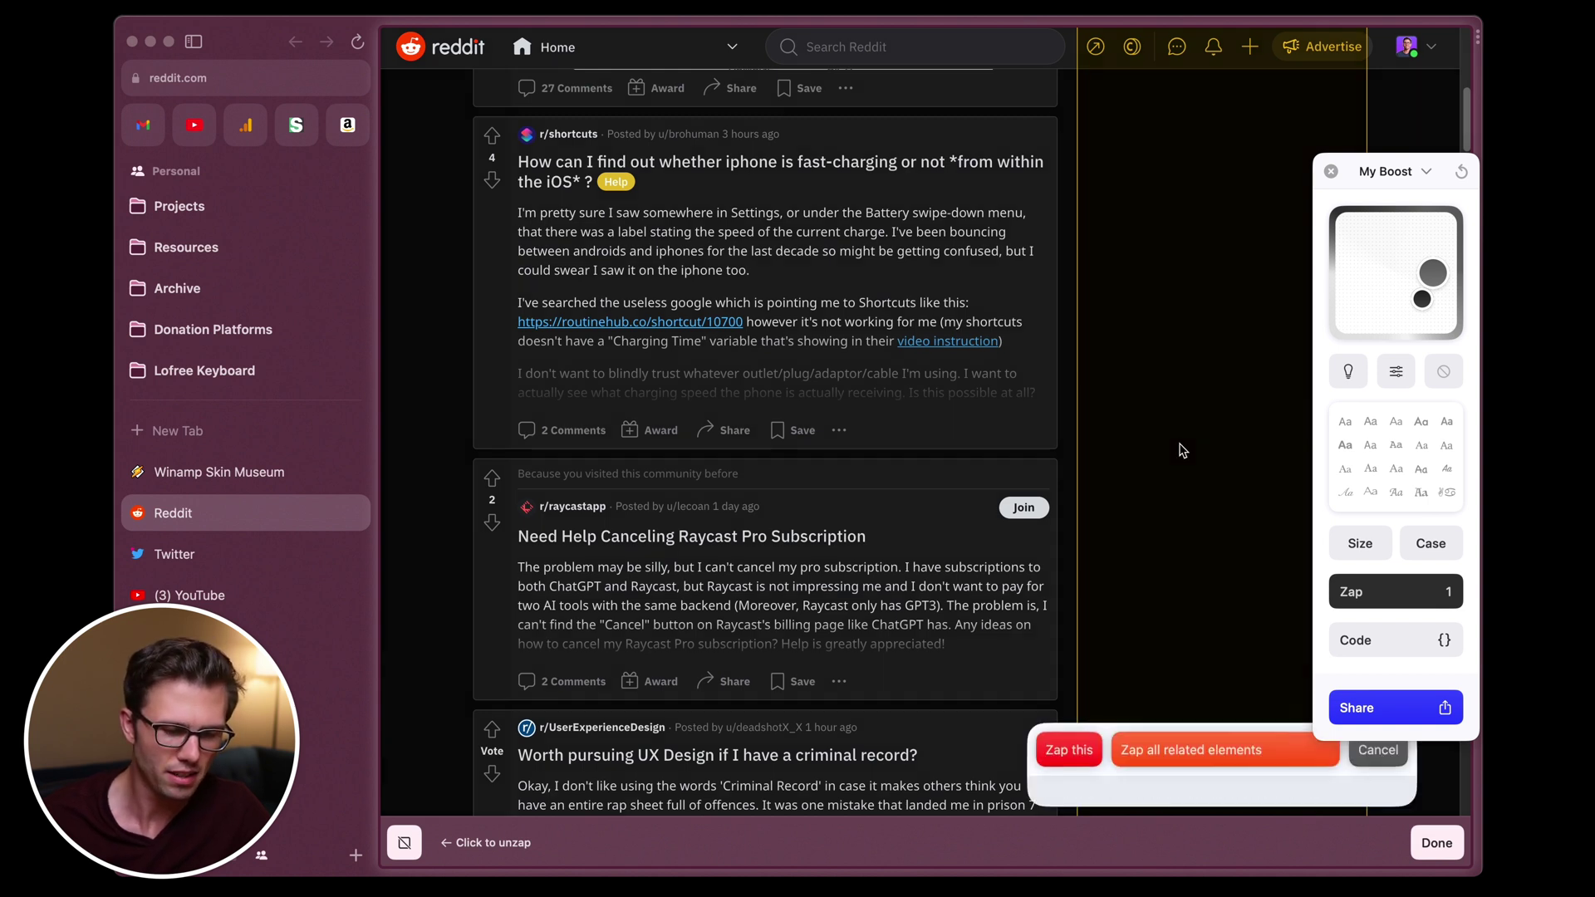
click(1070, 752)
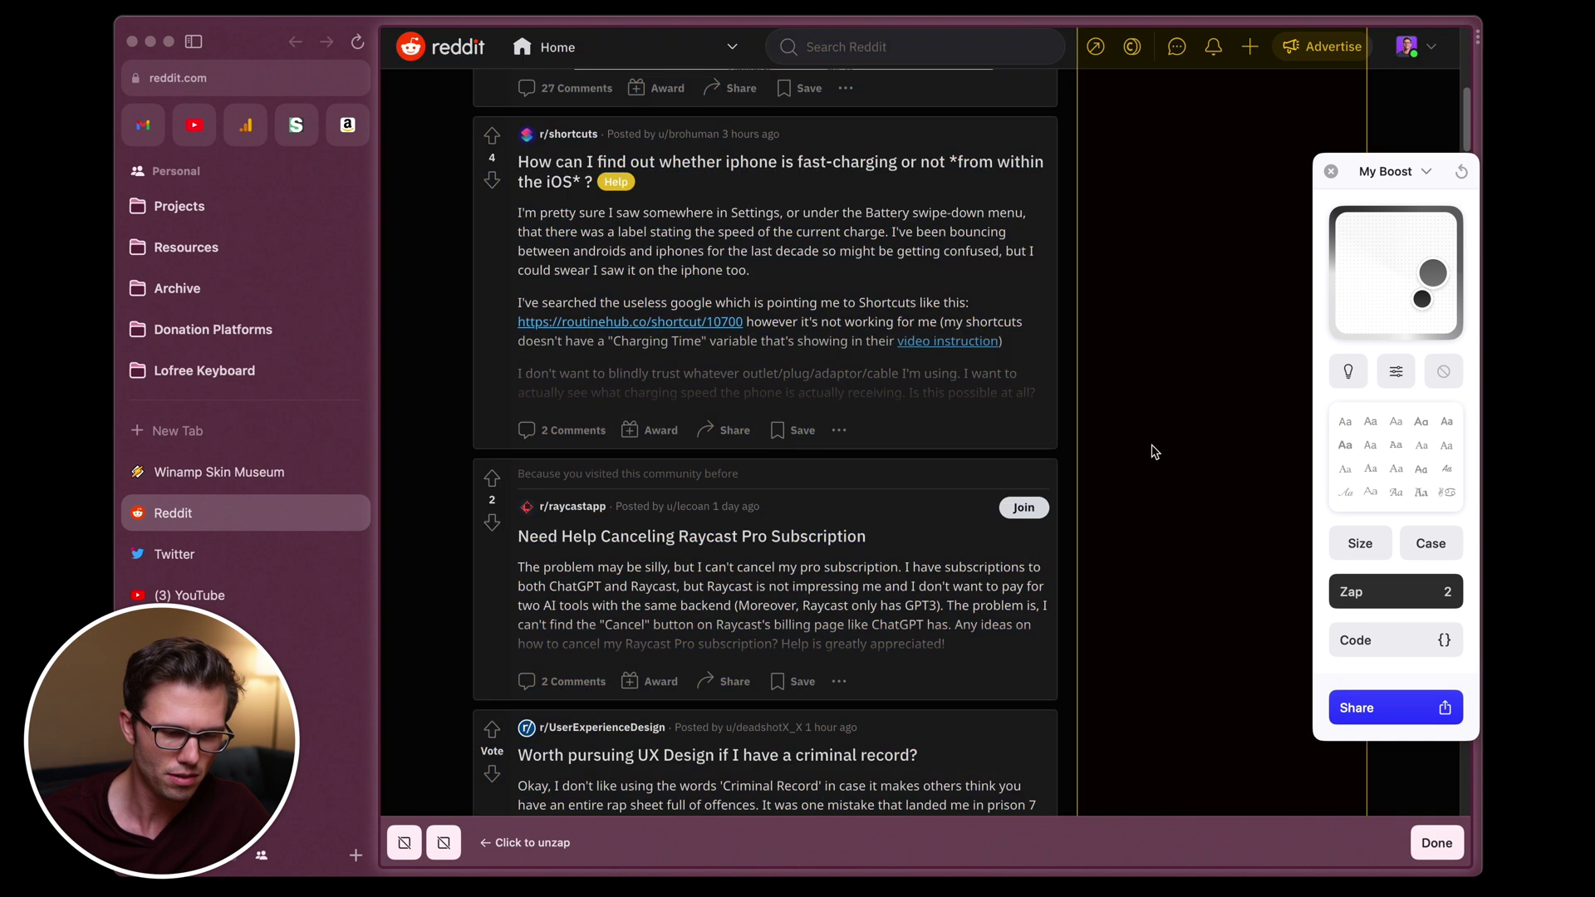
click(1151, 449)
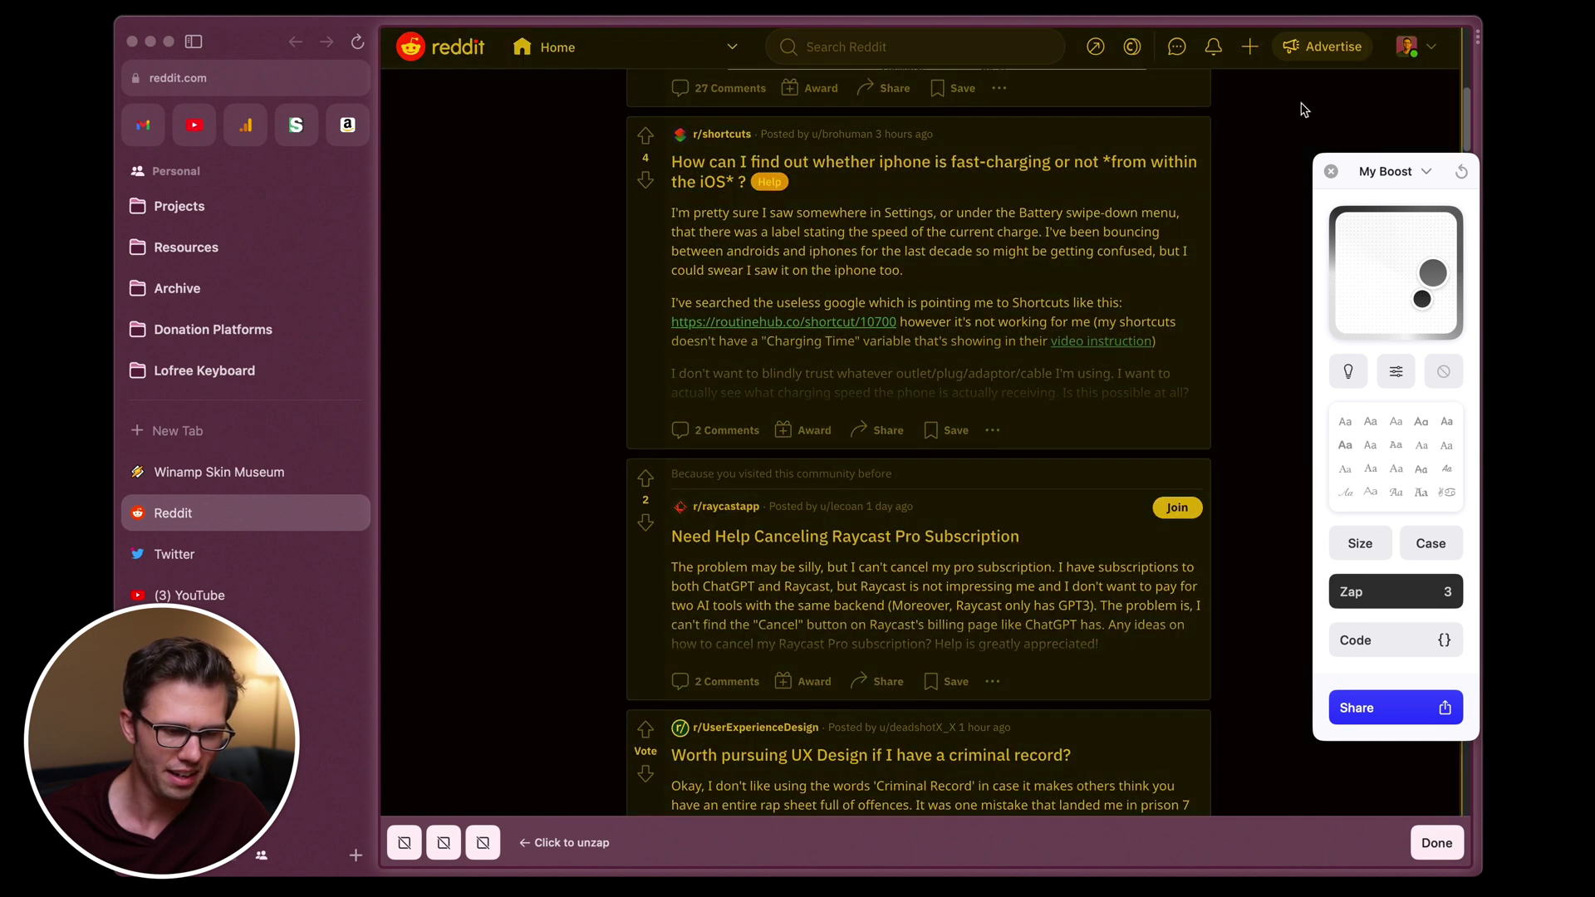
scroll(1231, 465, up, 2)
scroll(1232, 465, up, 5)
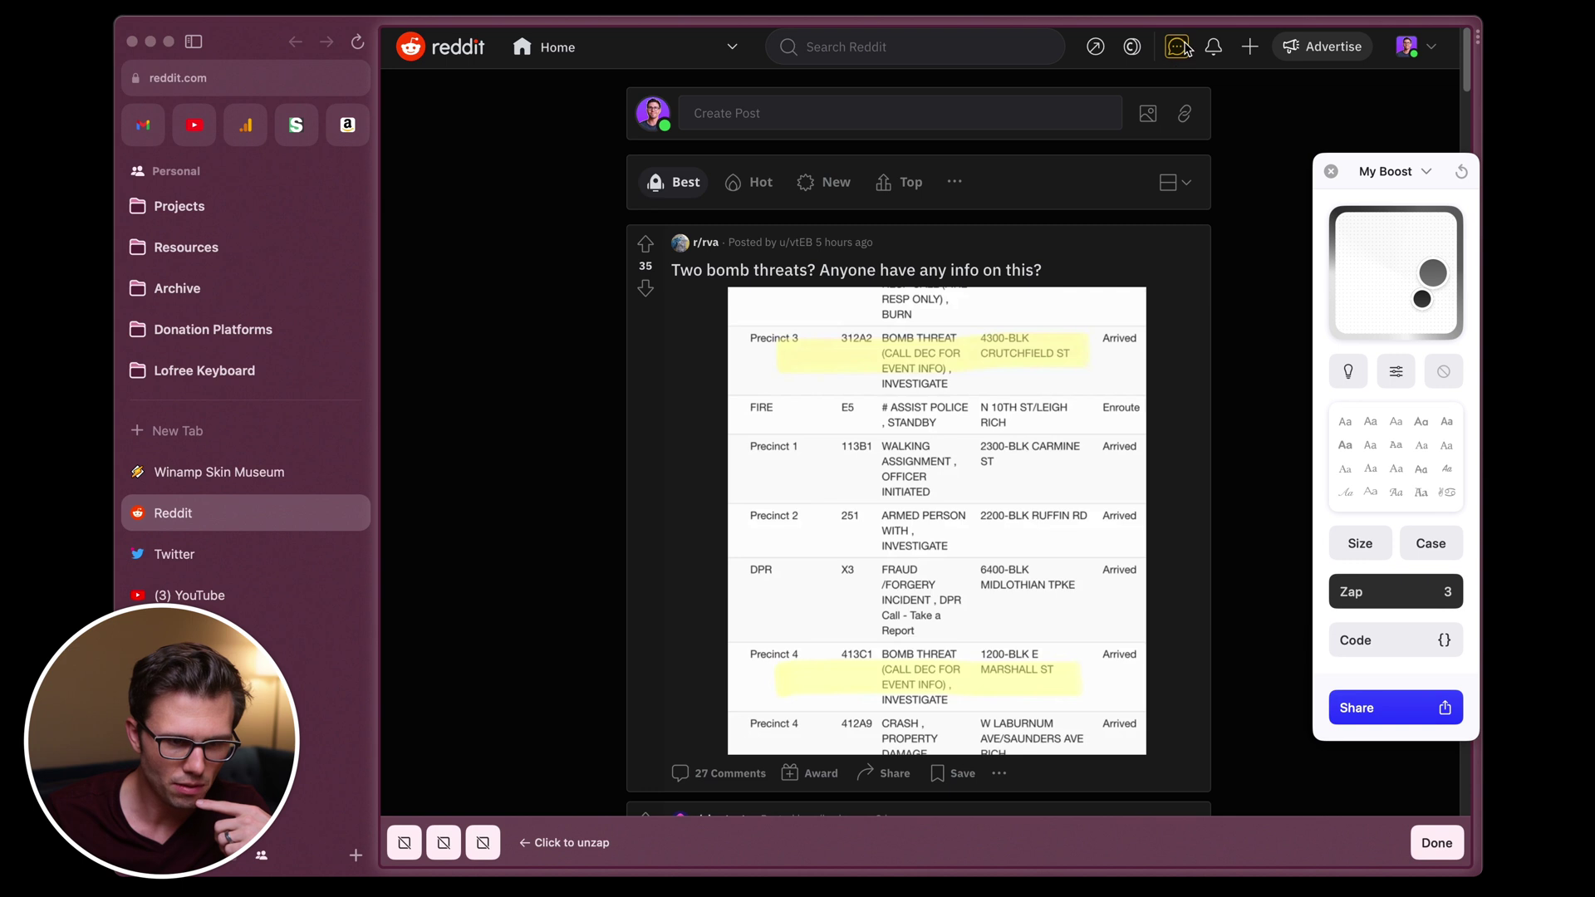
Step: Zap the Advertise button, Popular icon and coin icon from Reddit's header
click(1303, 40)
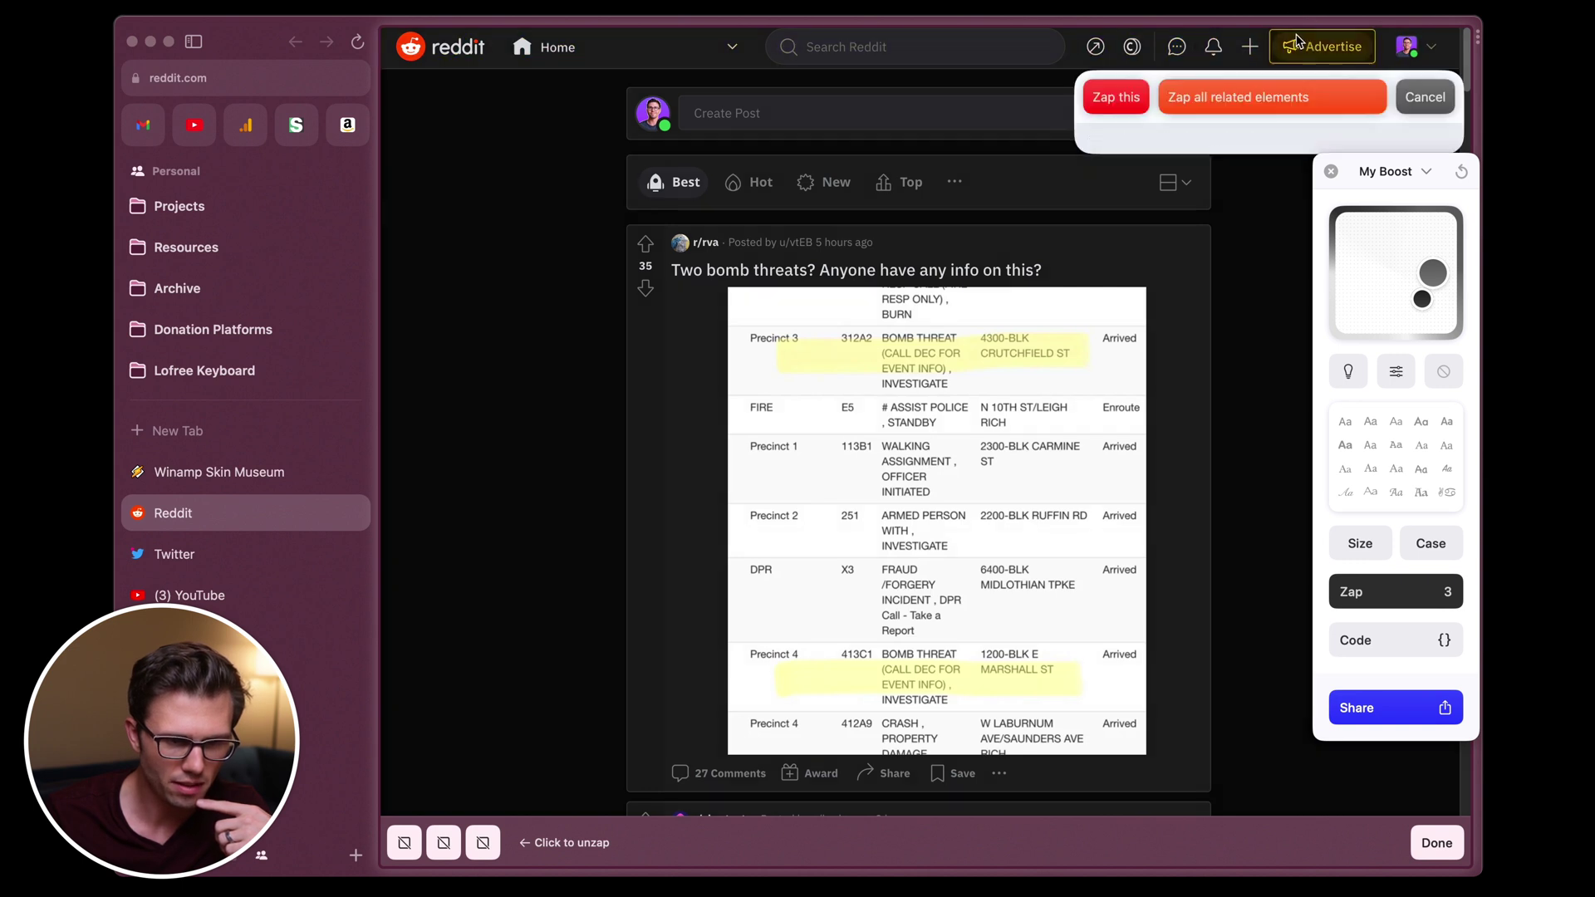
click(1112, 103)
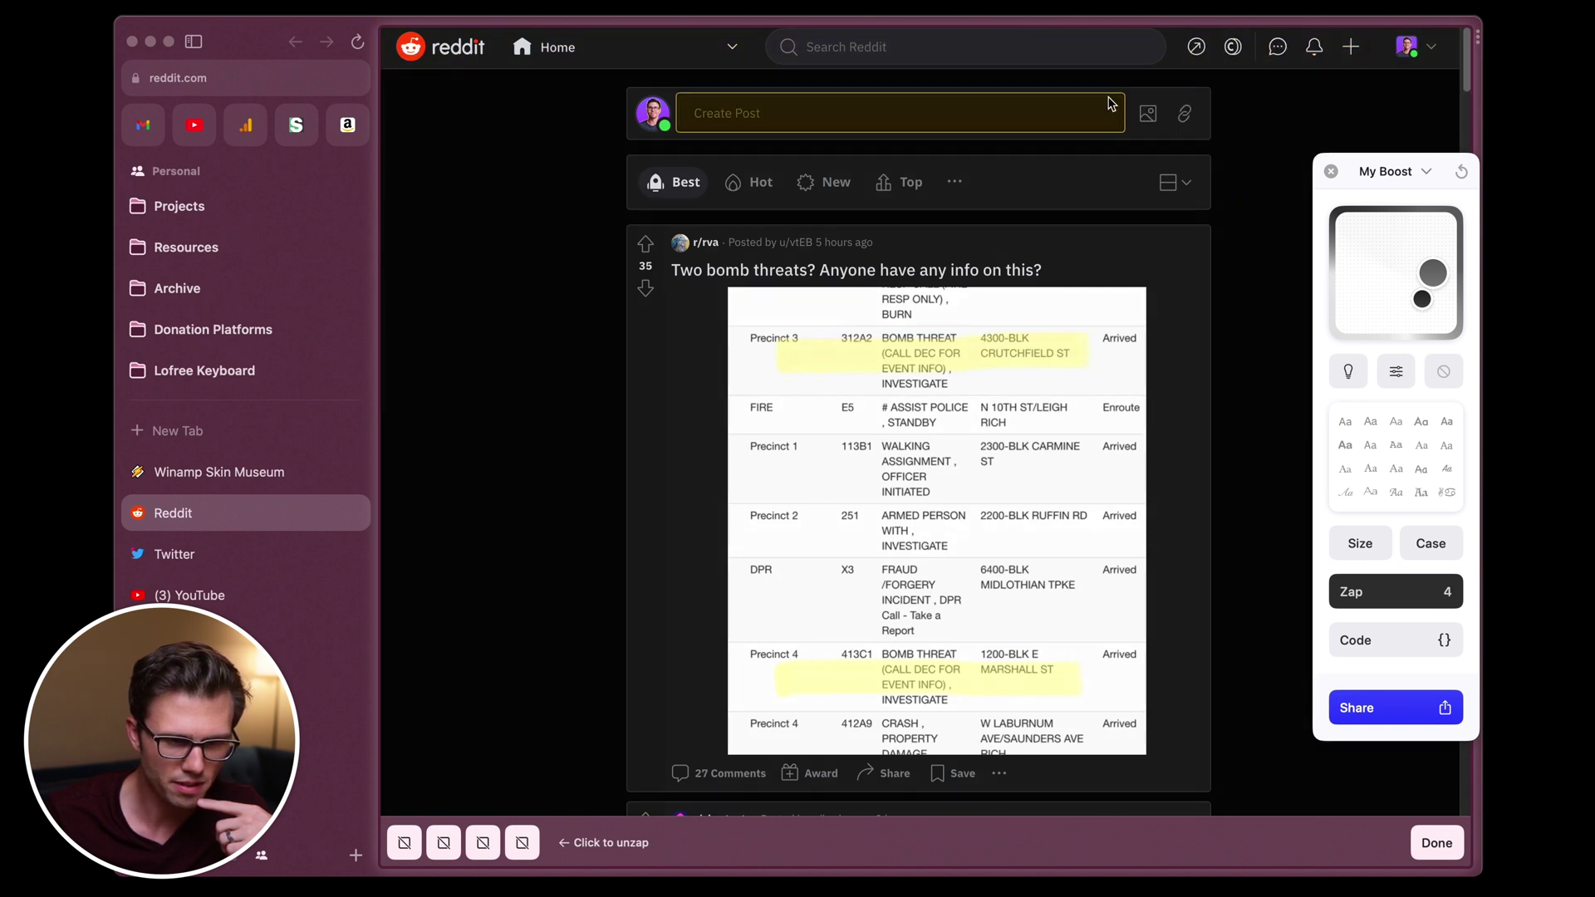
click(1193, 44)
click(1045, 97)
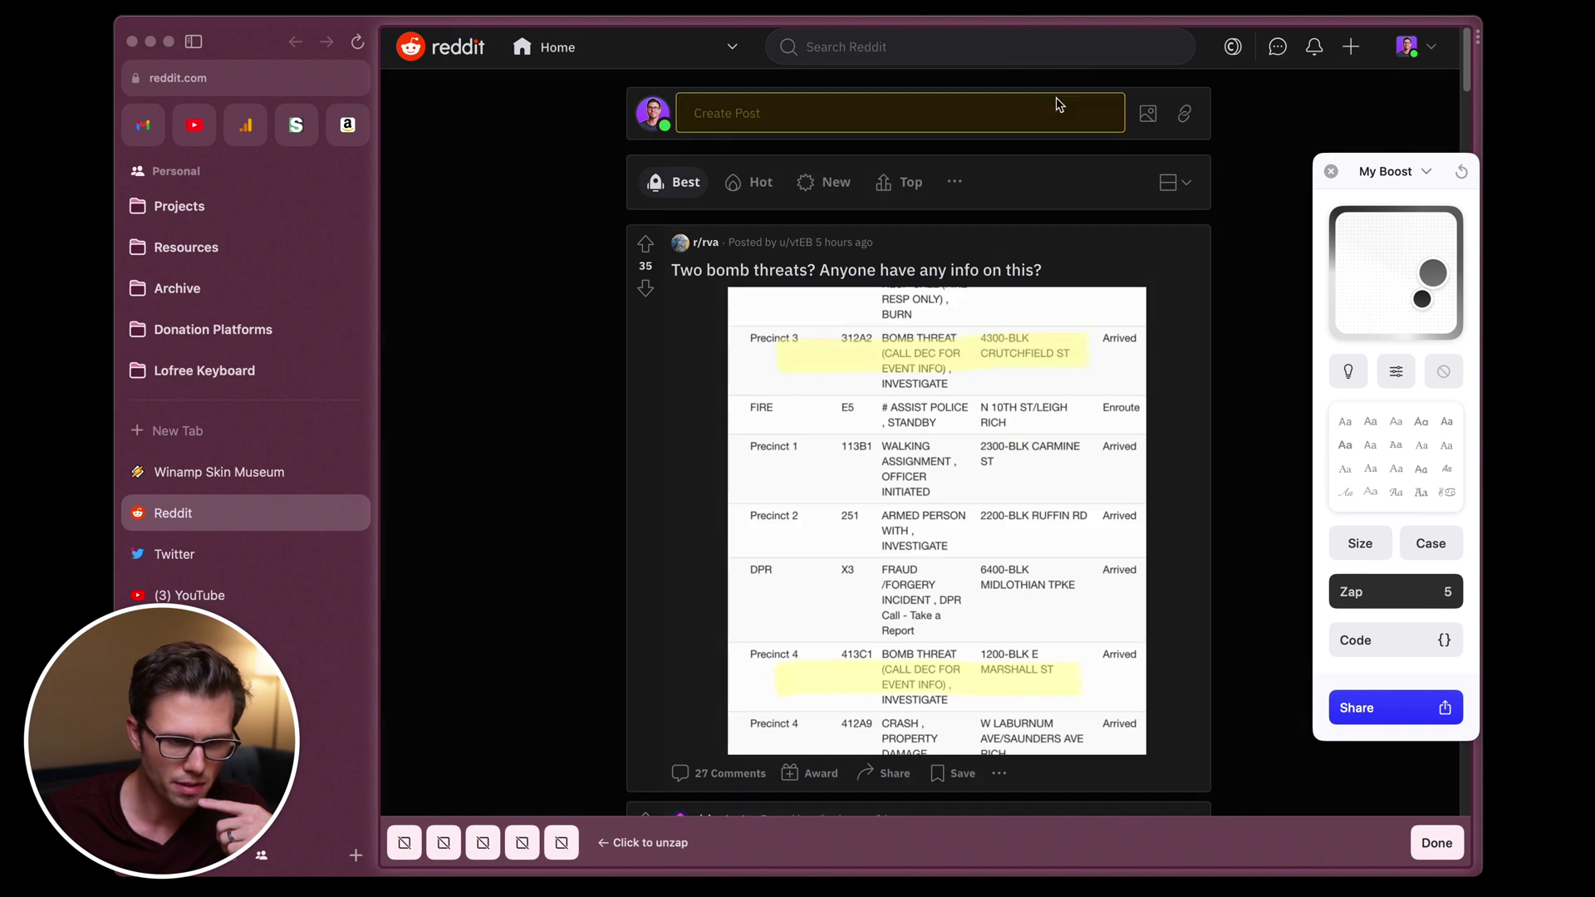
click(1232, 47)
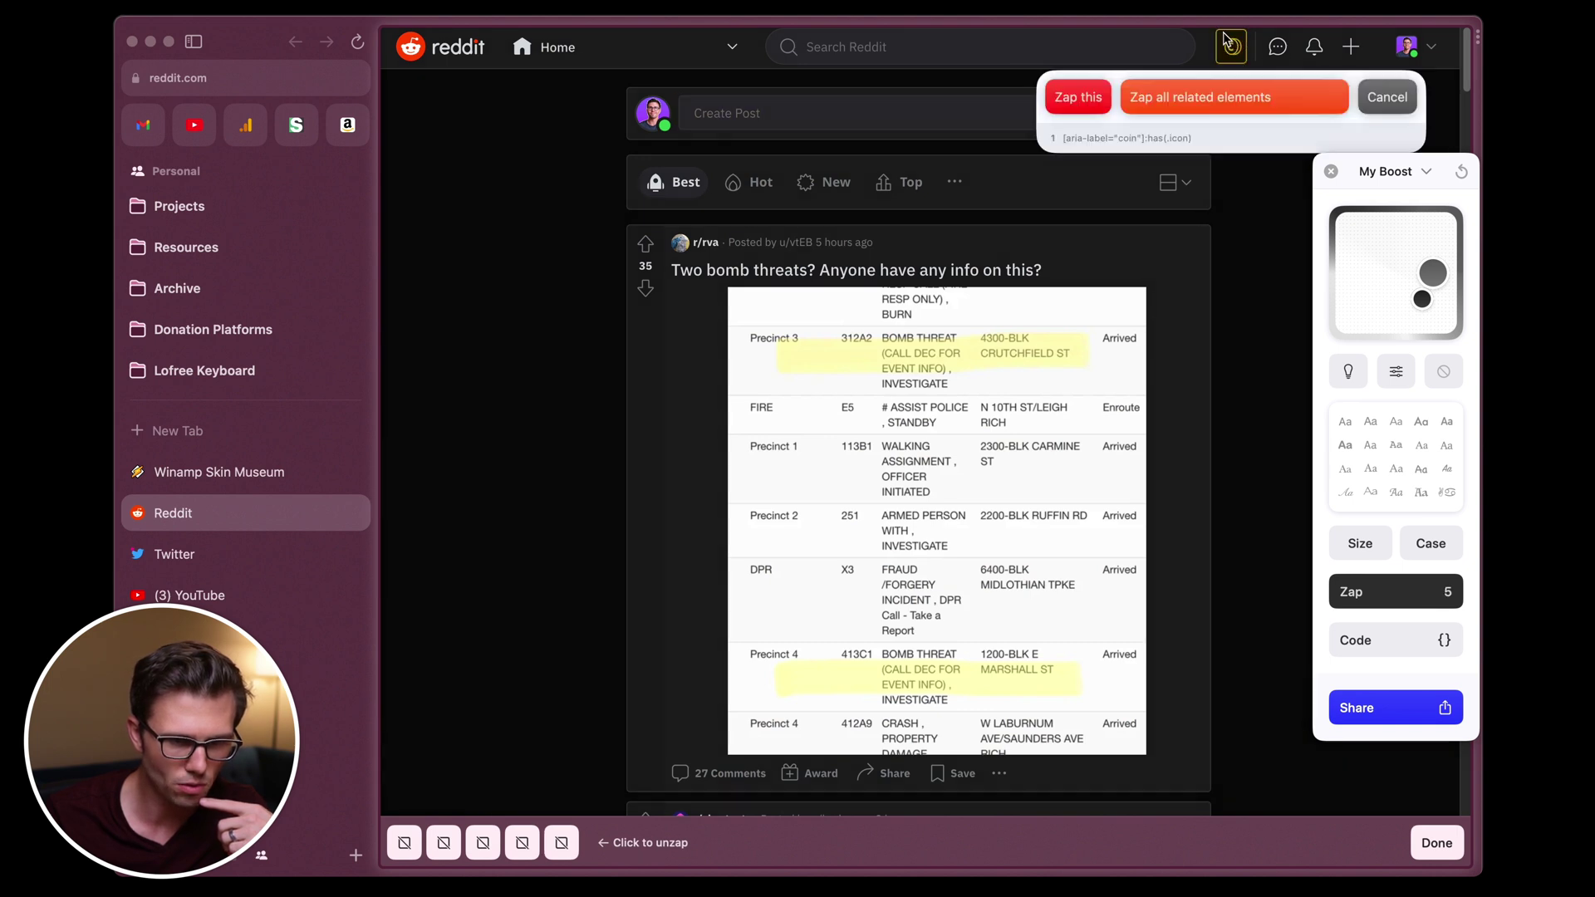
click(1084, 100)
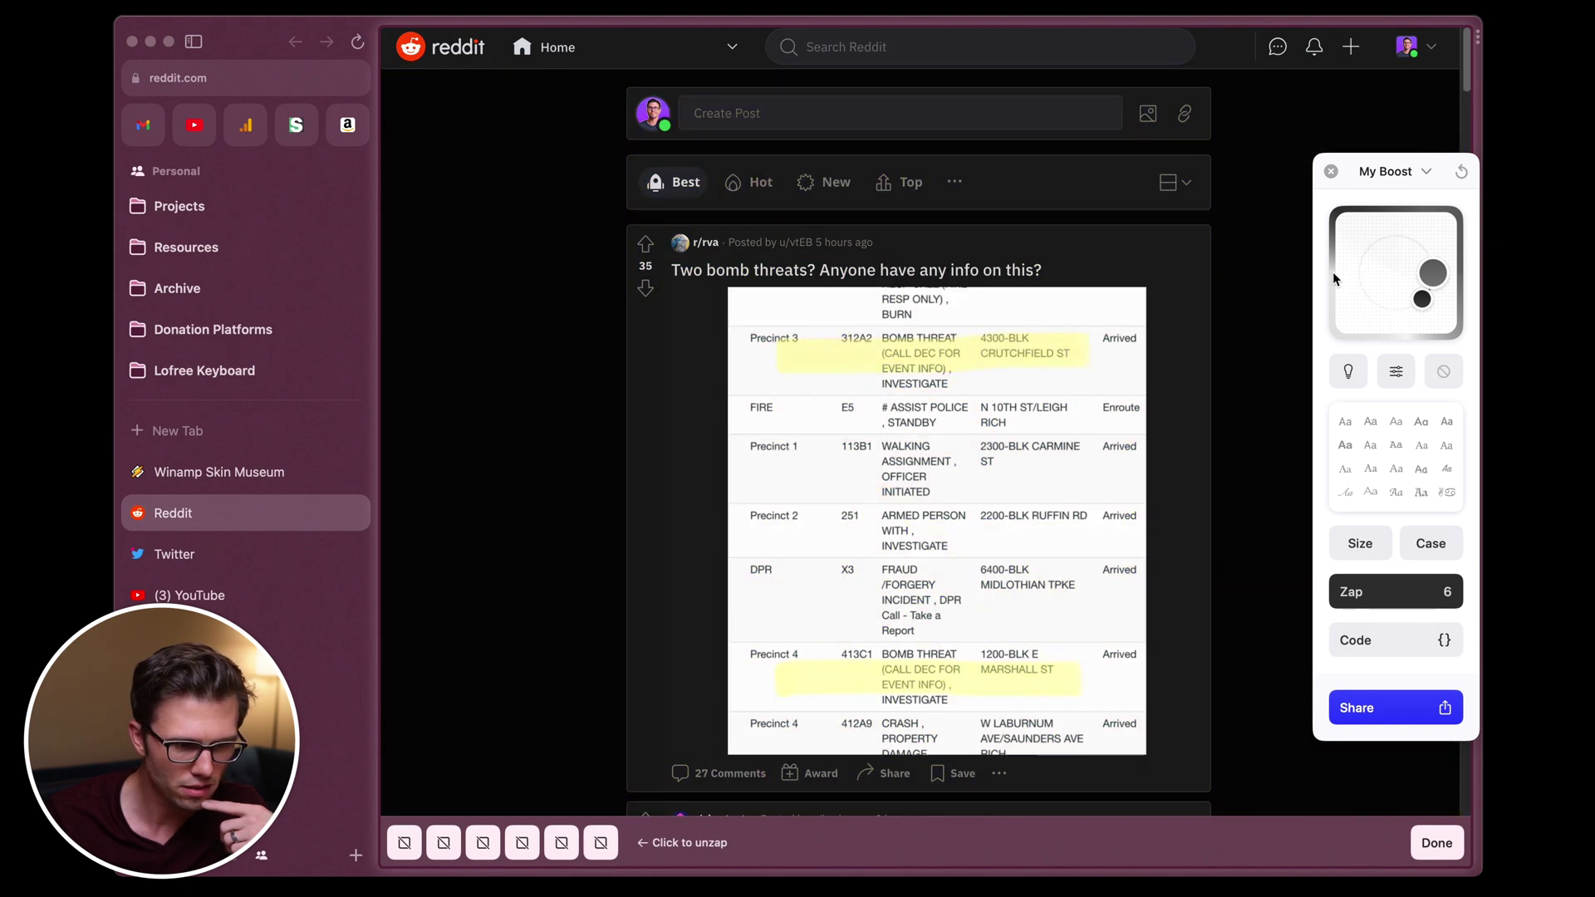
scroll(1153, 327, down, 15)
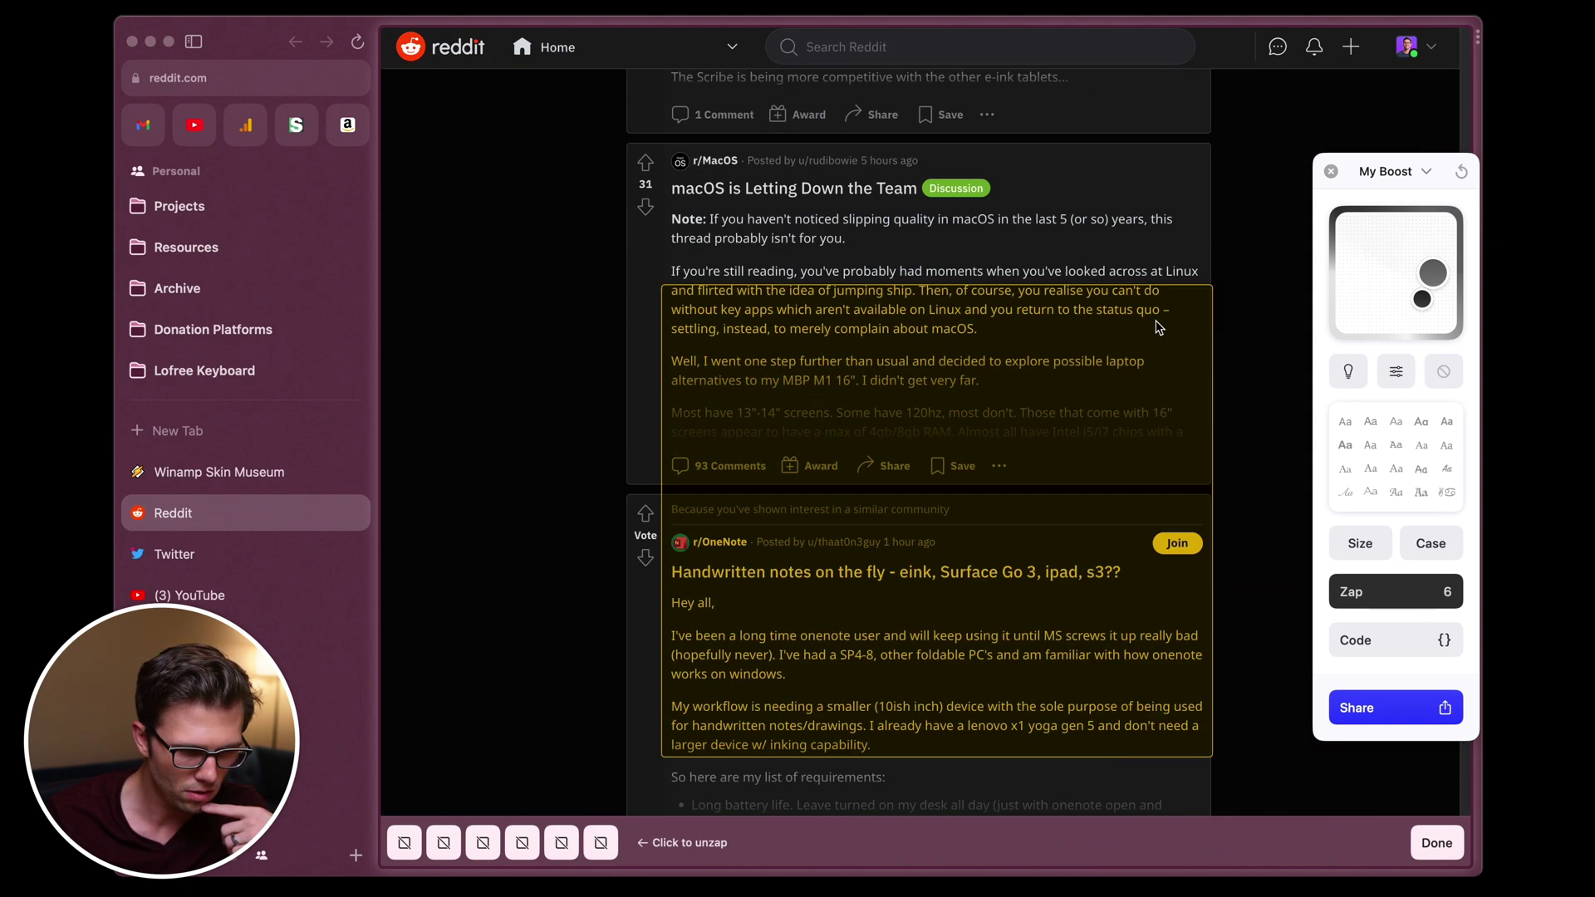
scroll(1159, 327, up, 15)
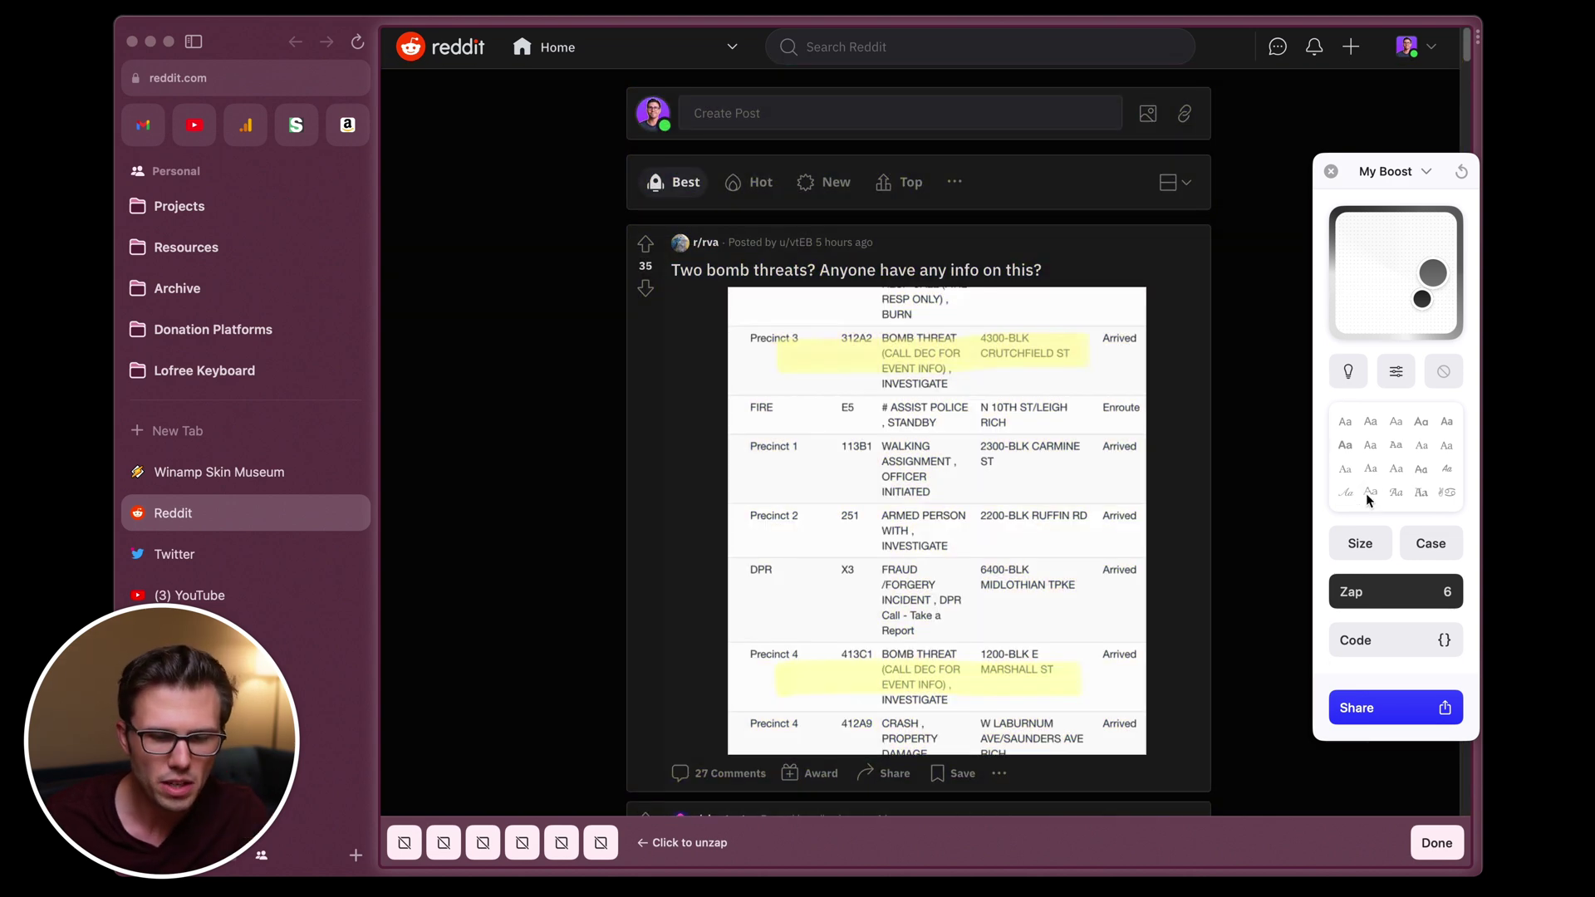
Step: Try the Reddit boost's inverted lightness, clear its tint, then tint the page blue
click(1349, 371)
click(1348, 372)
click(1348, 371)
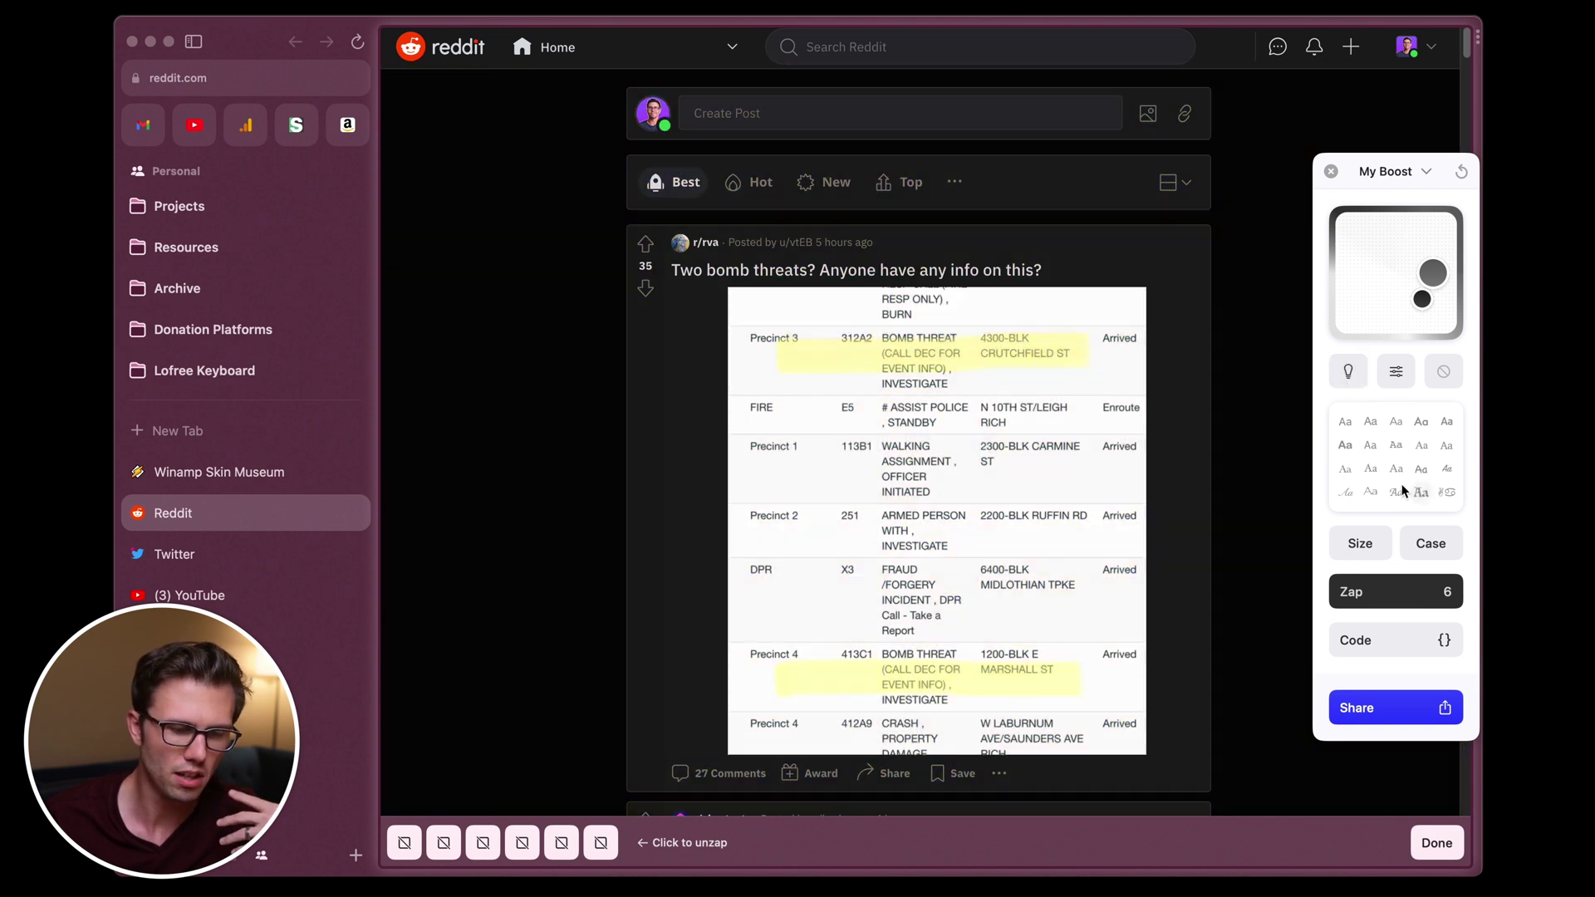
click(1348, 372)
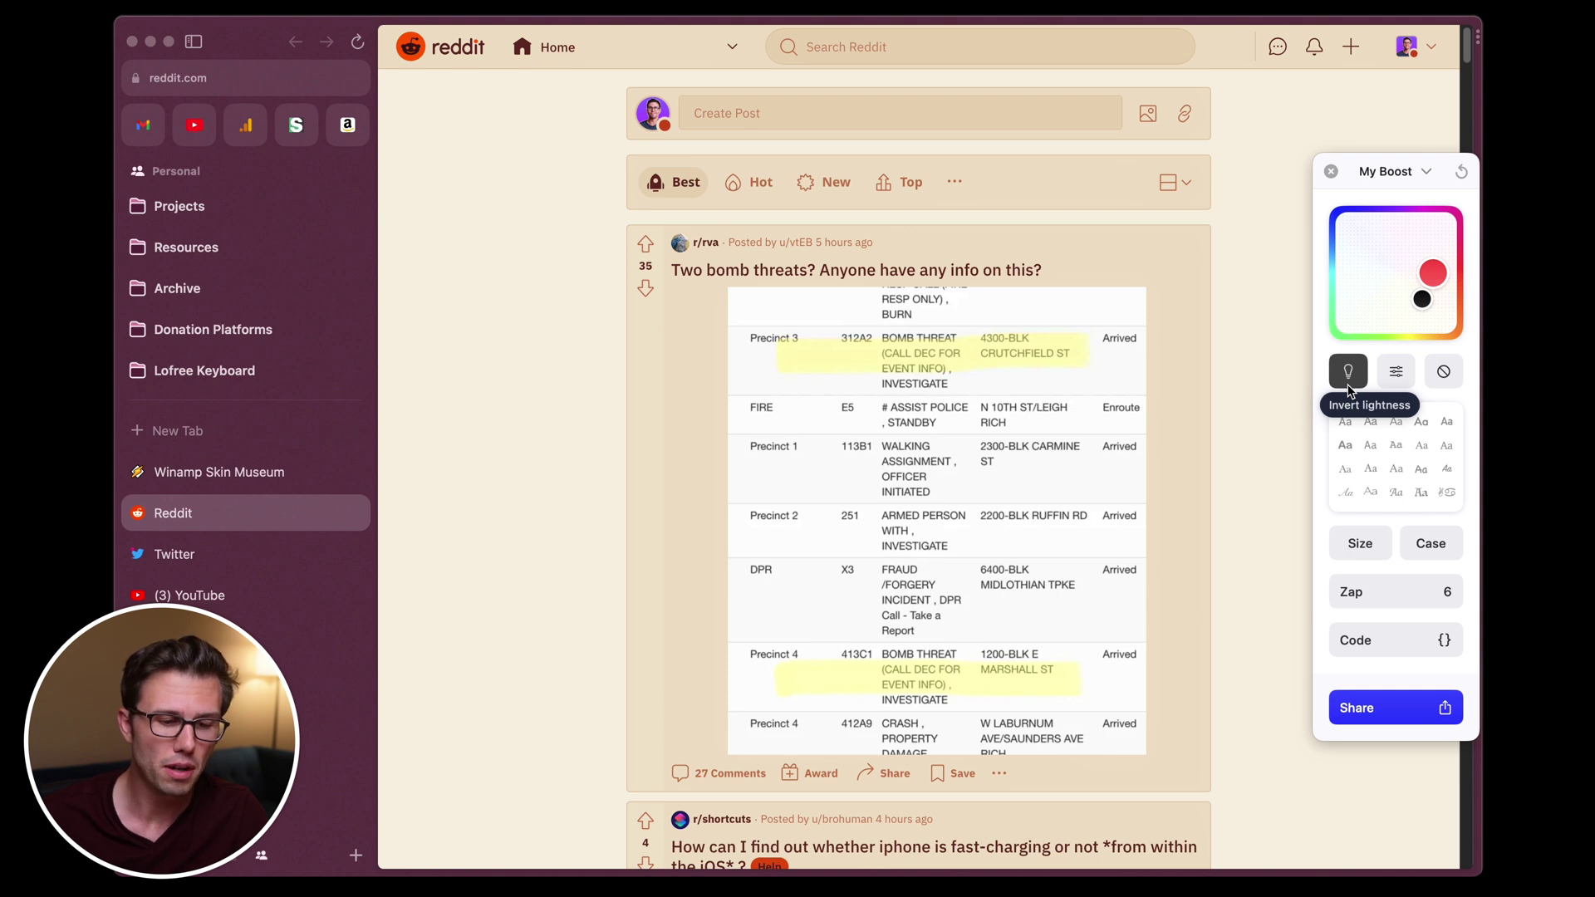
click(1349, 372)
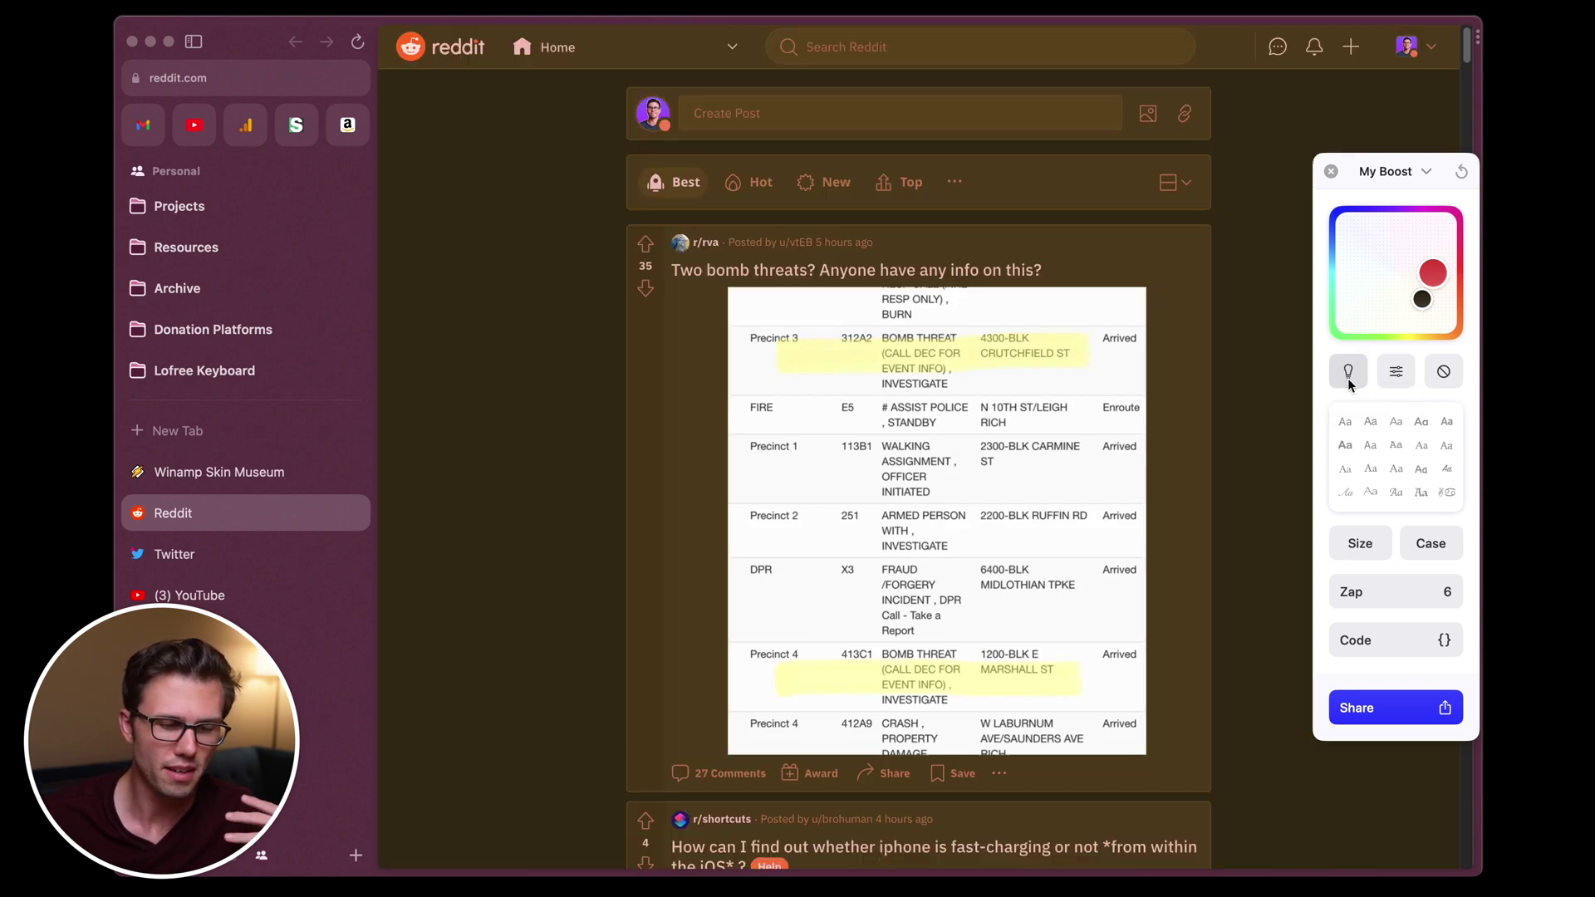
click(1444, 371)
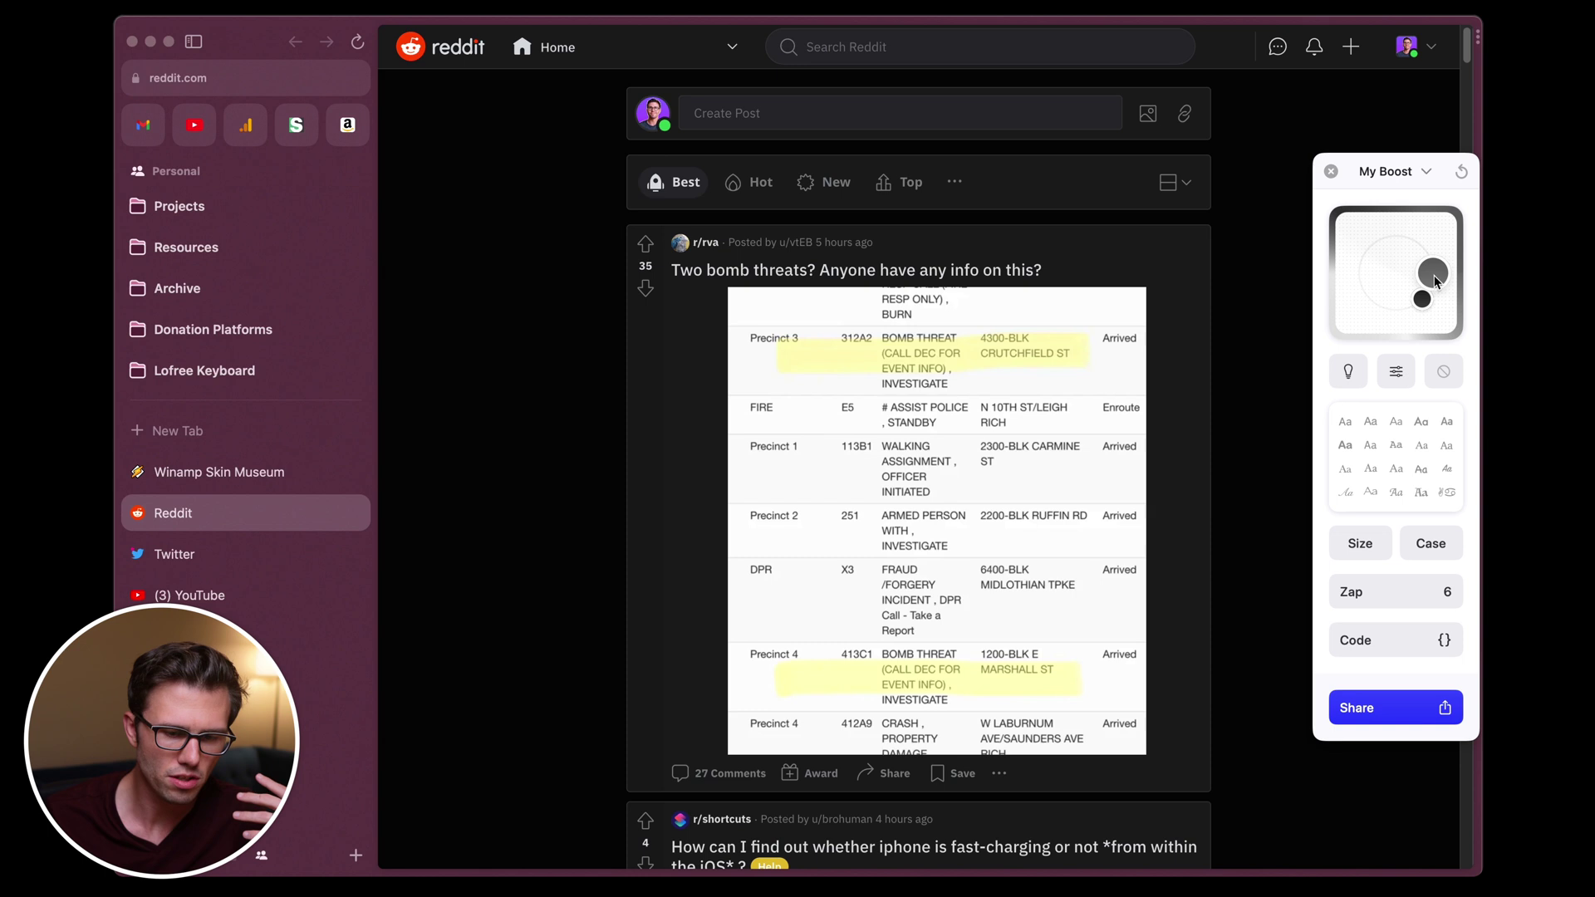
drag(1430, 269, 1392, 294)
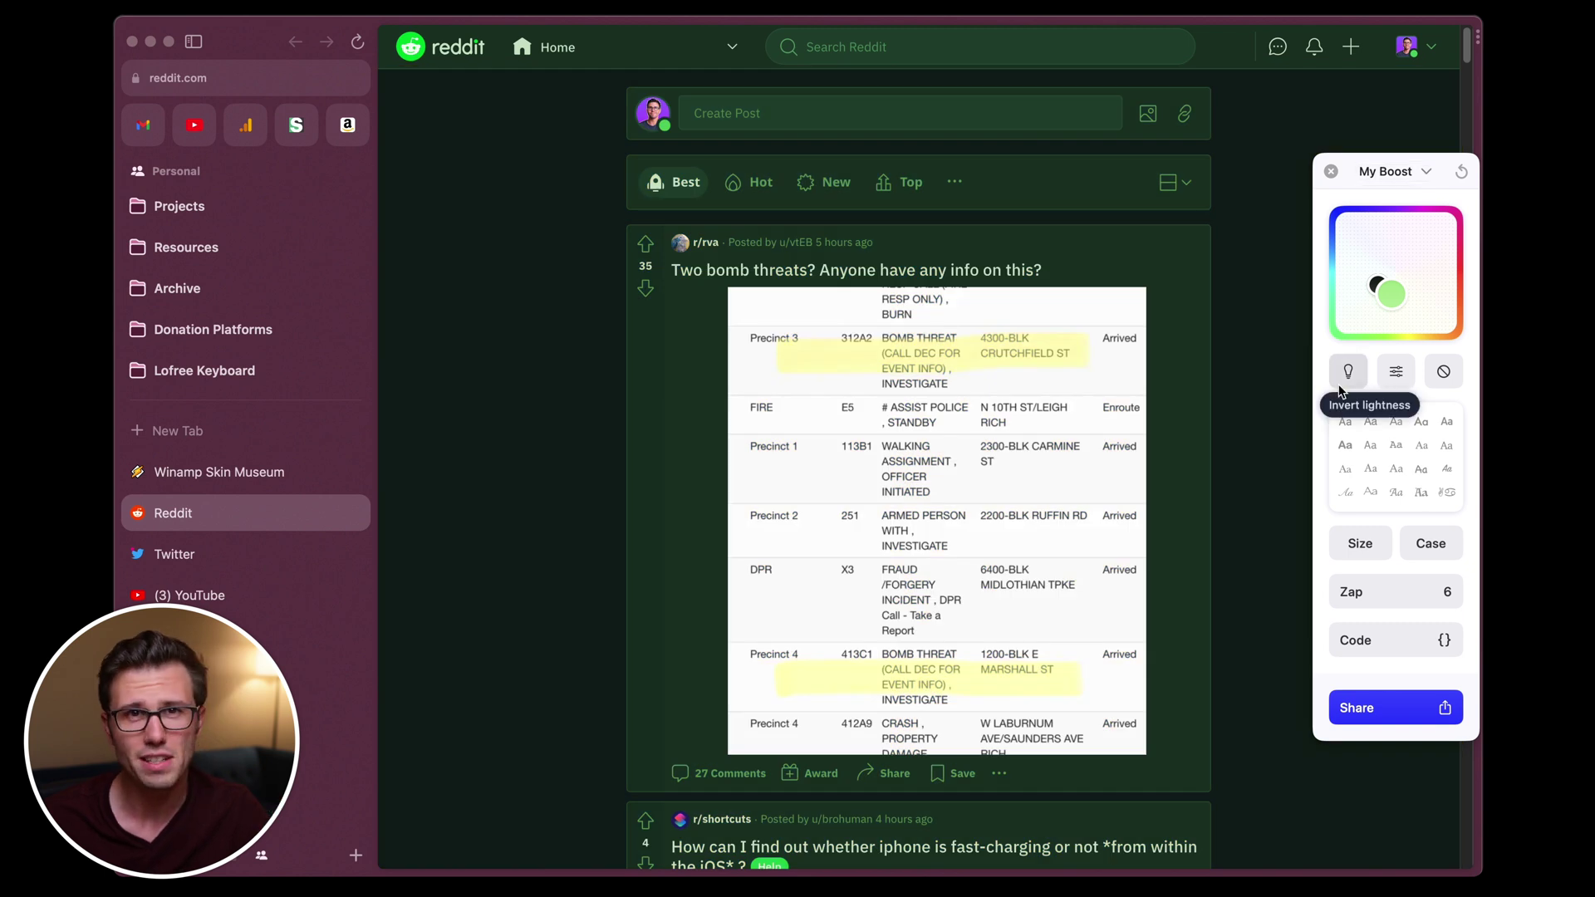
Step: Undo the green change, re-enable the boost's recolouring and open the My Boost options
click(1462, 173)
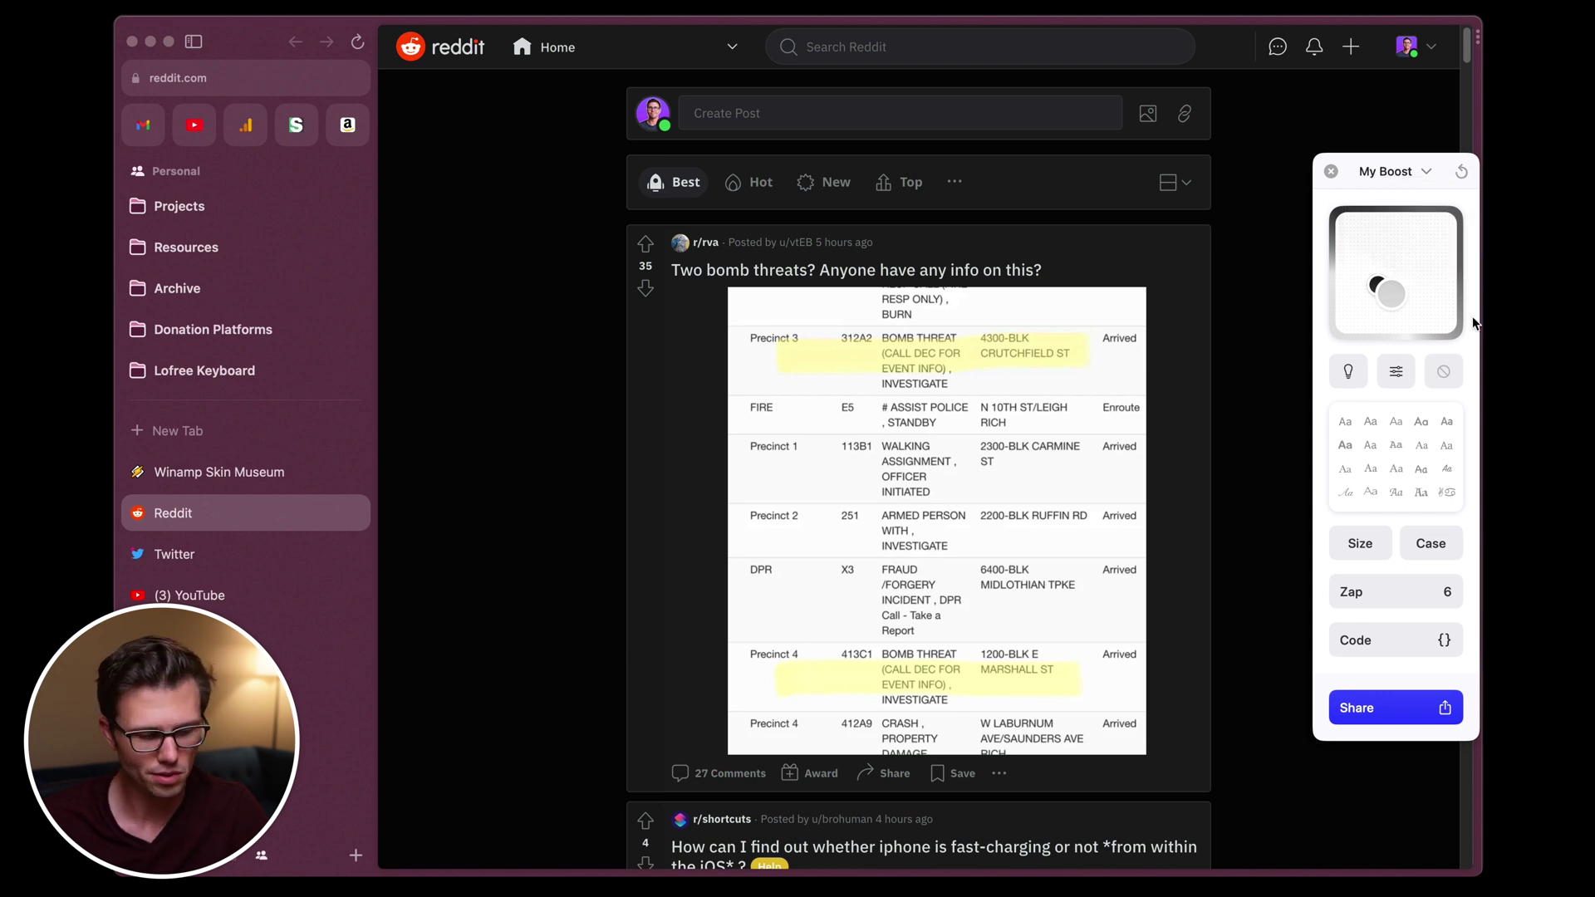
click(1382, 257)
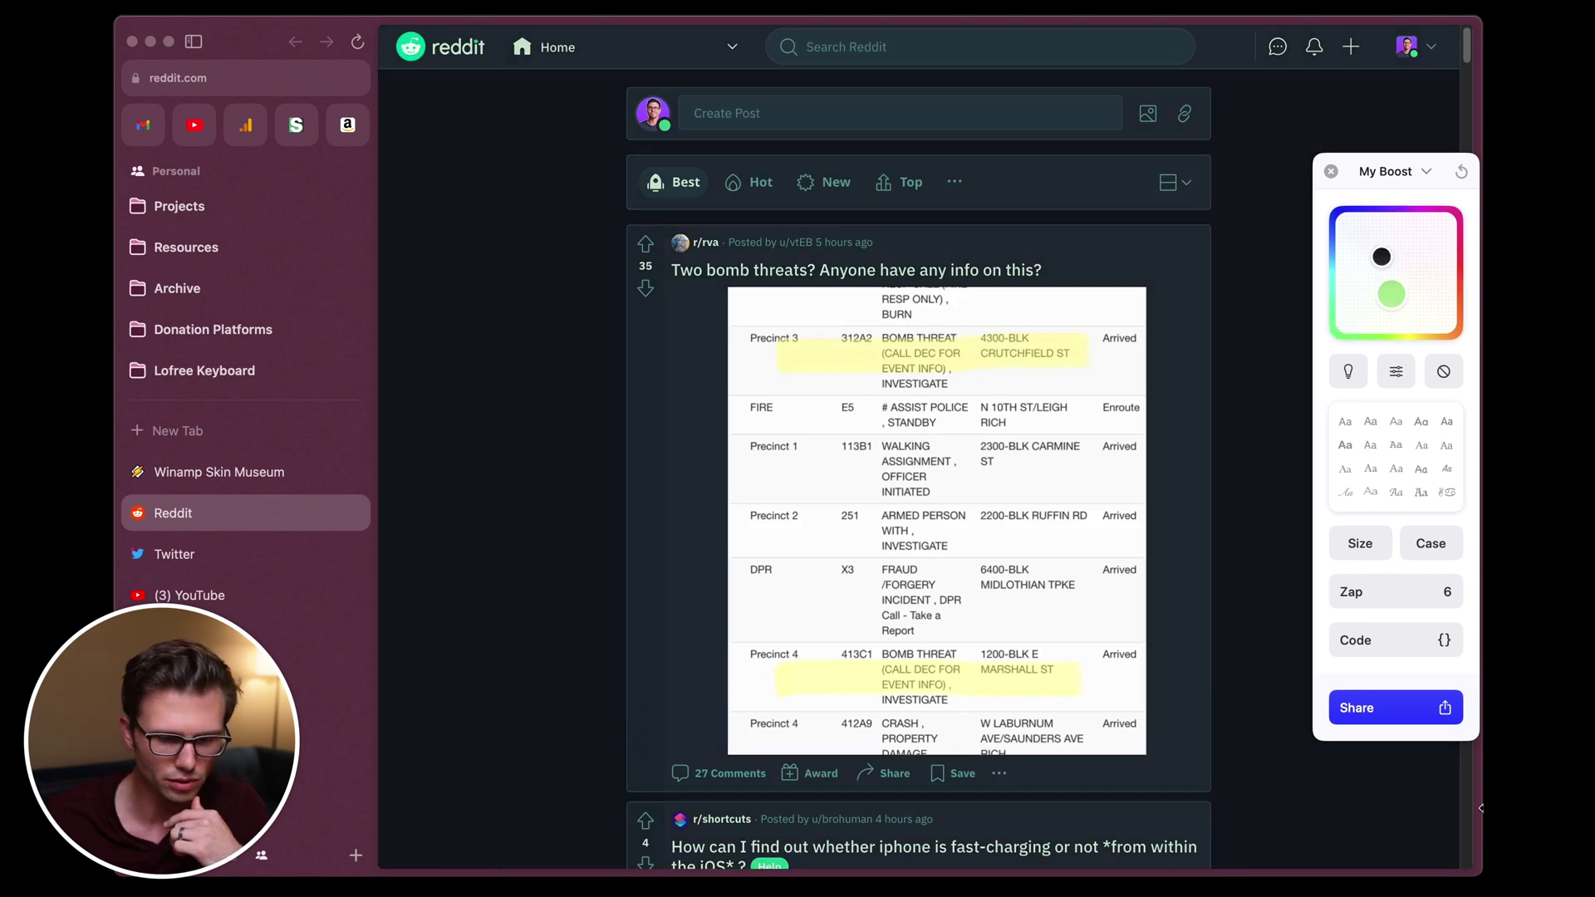
click(1304, 189)
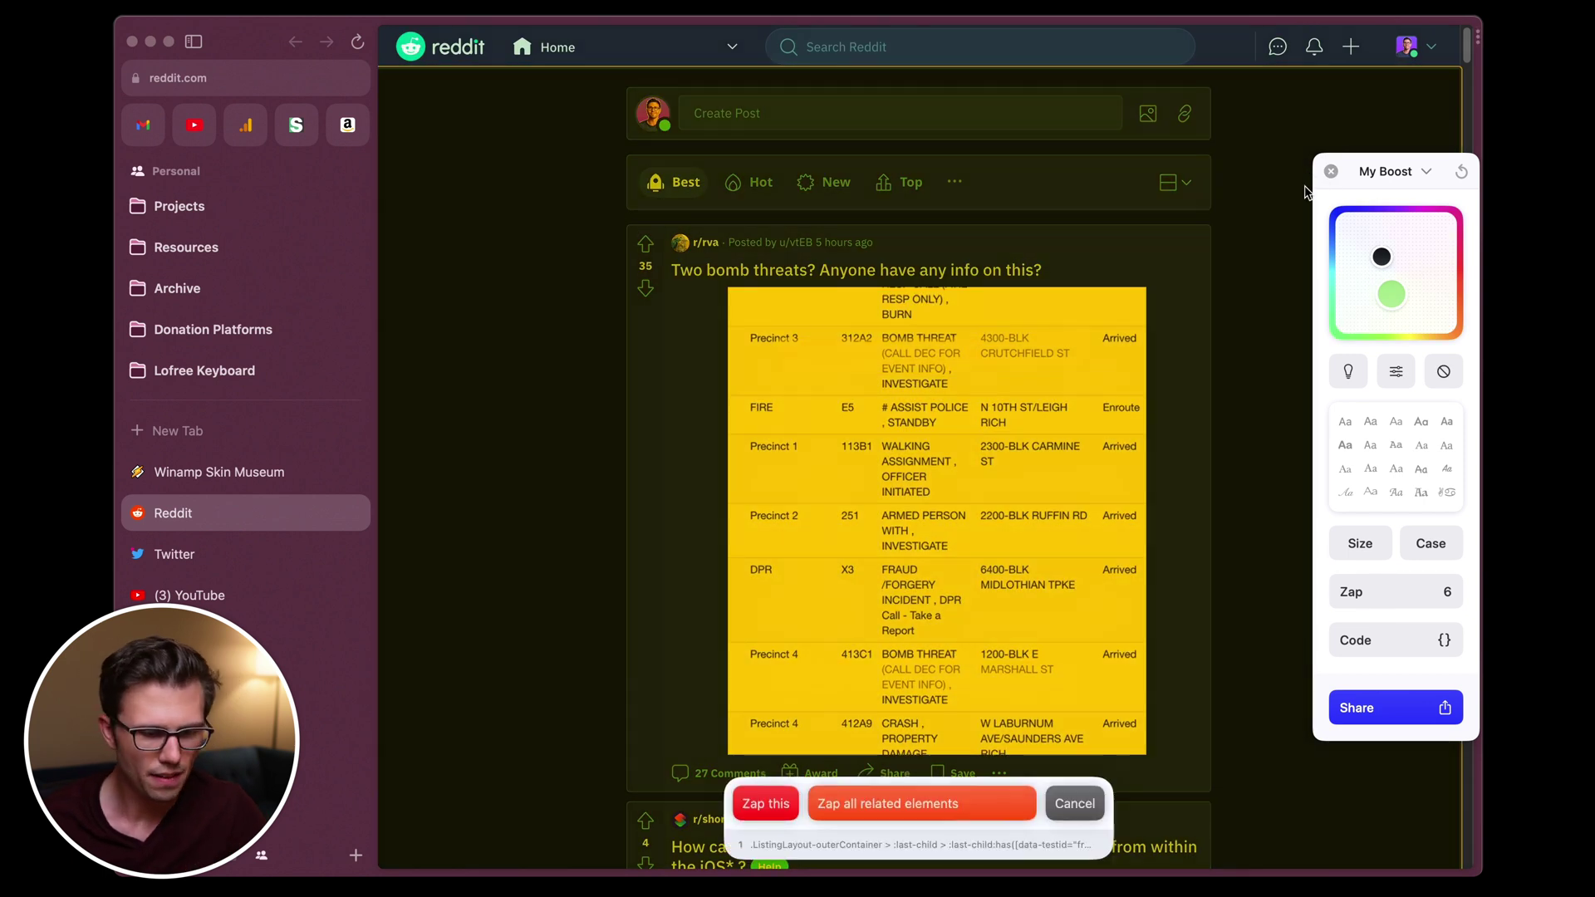
click(1410, 176)
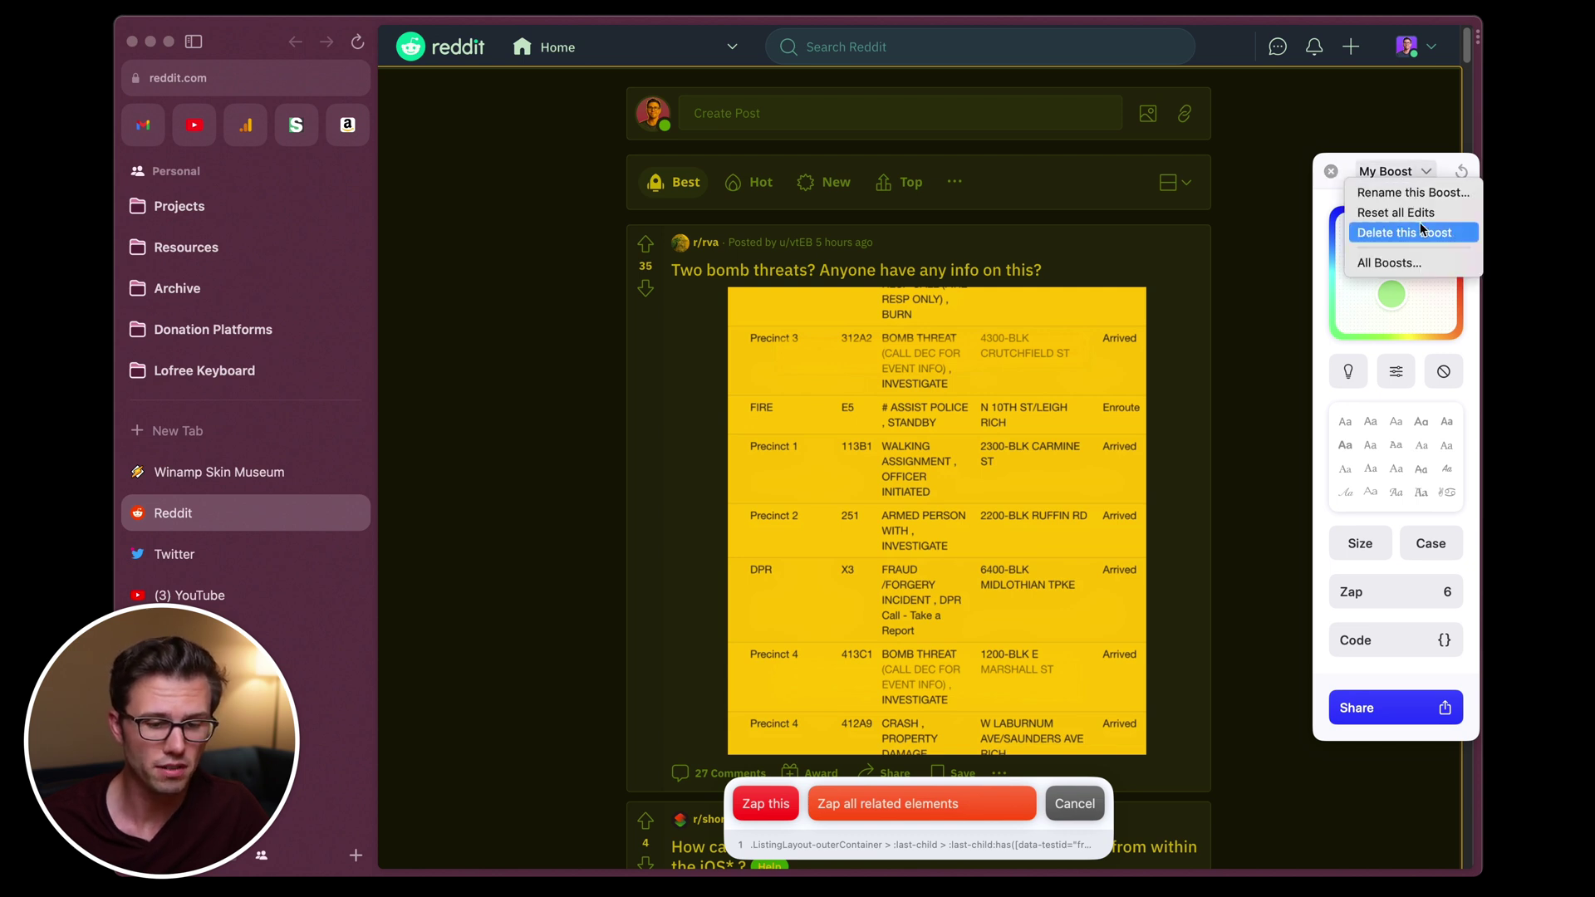
Step: In All Boosts, toggle My Boost off and on repeatedly to compare Reddit with its default look
click(1384, 262)
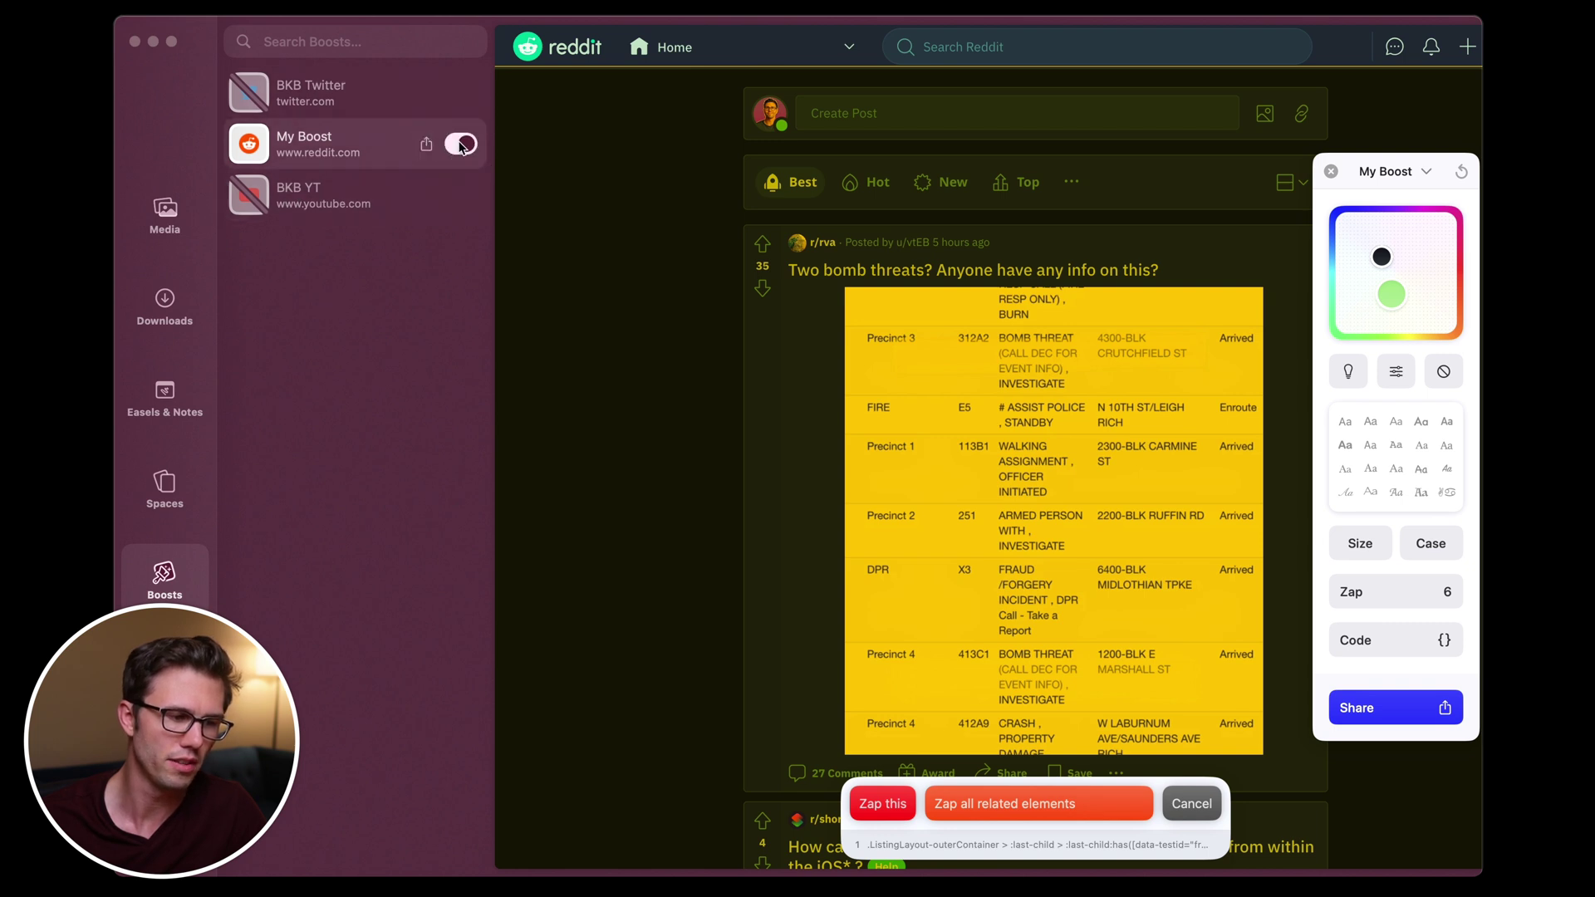
click(461, 145)
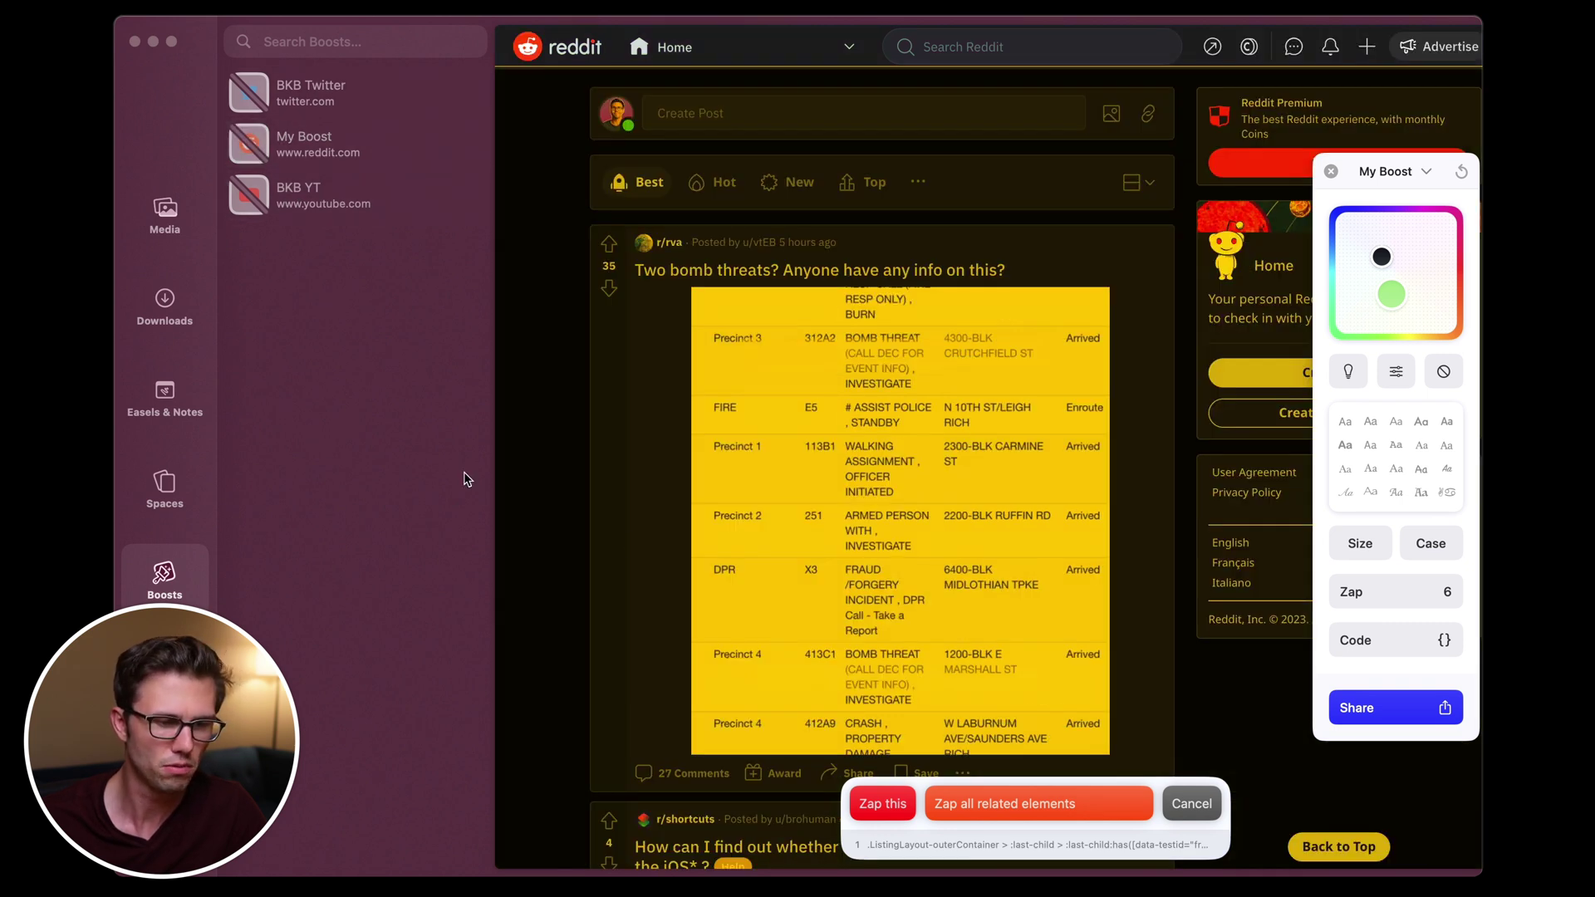
click(1331, 172)
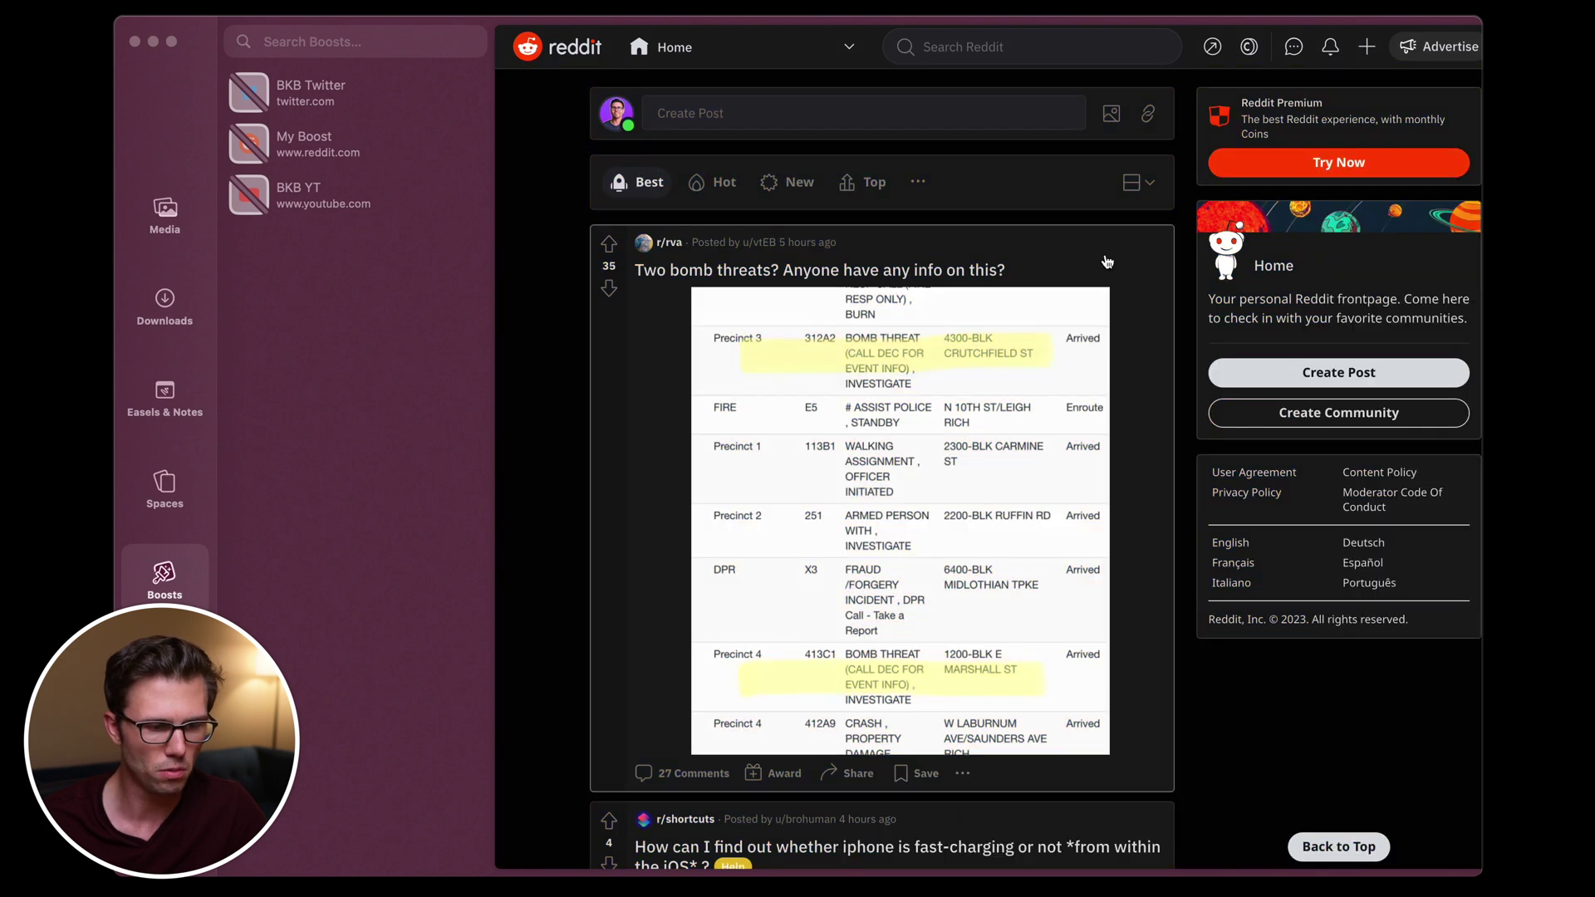
click(461, 145)
click(459, 145)
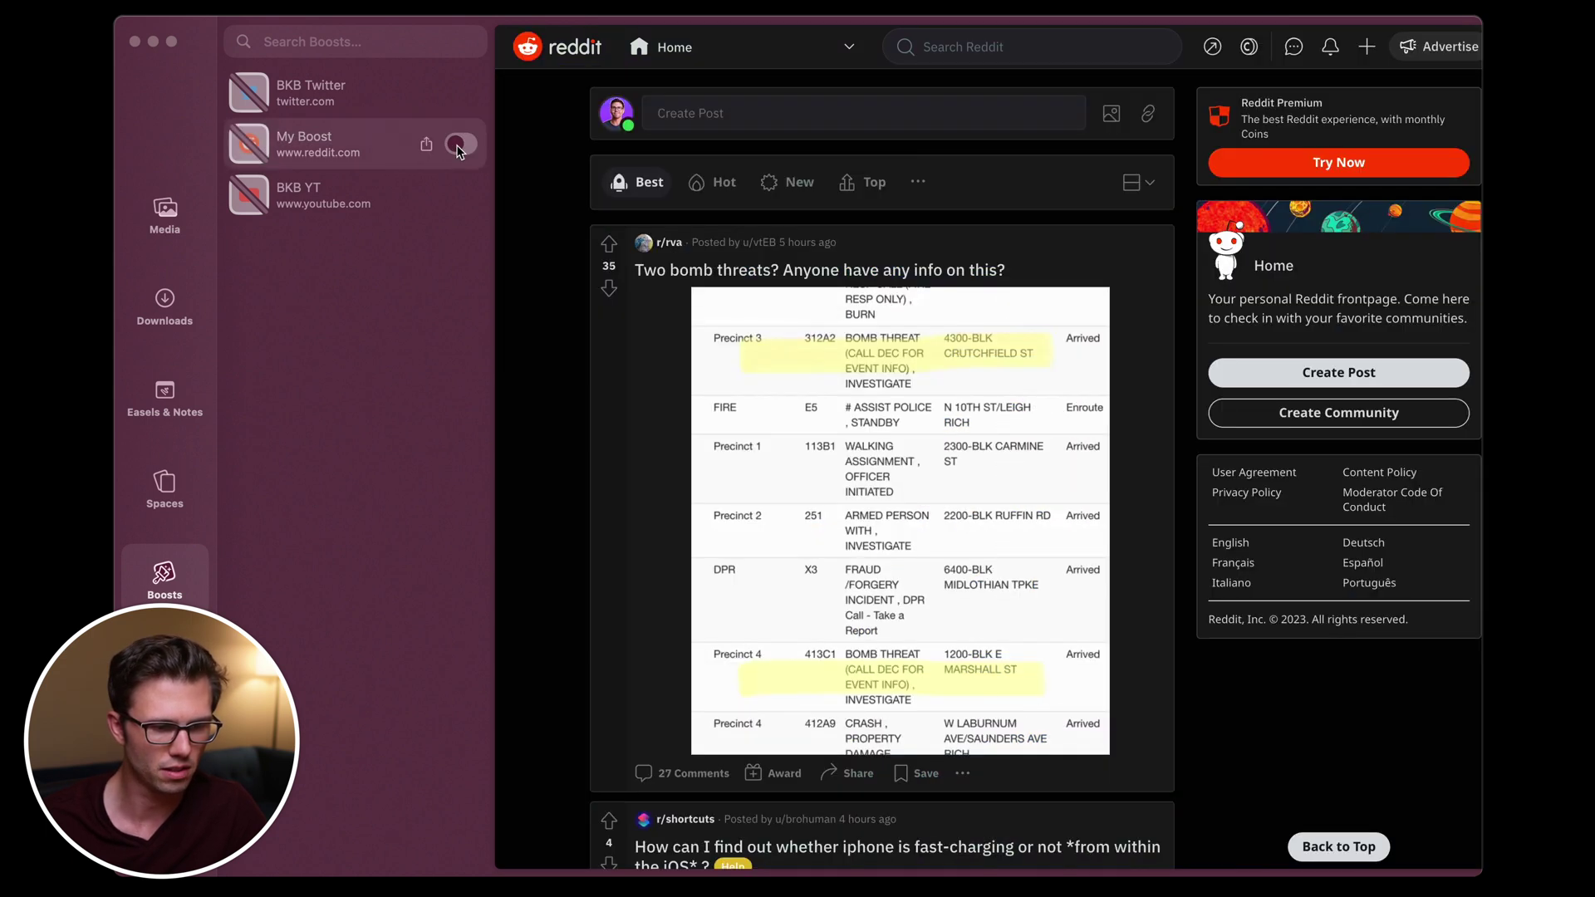
click(459, 145)
click(461, 145)
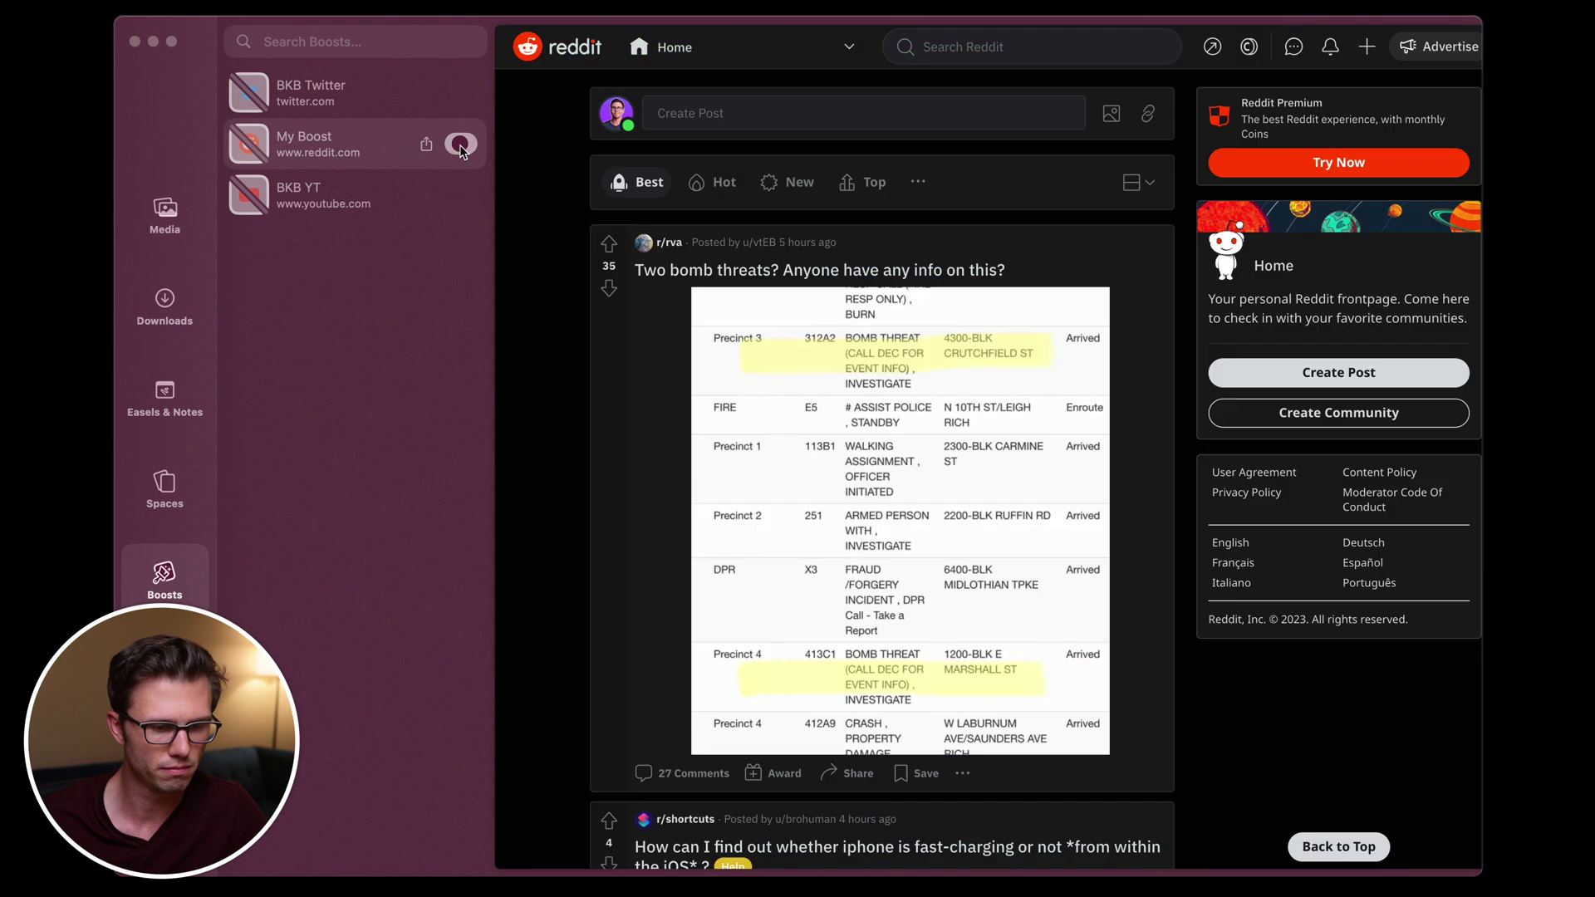
click(460, 145)
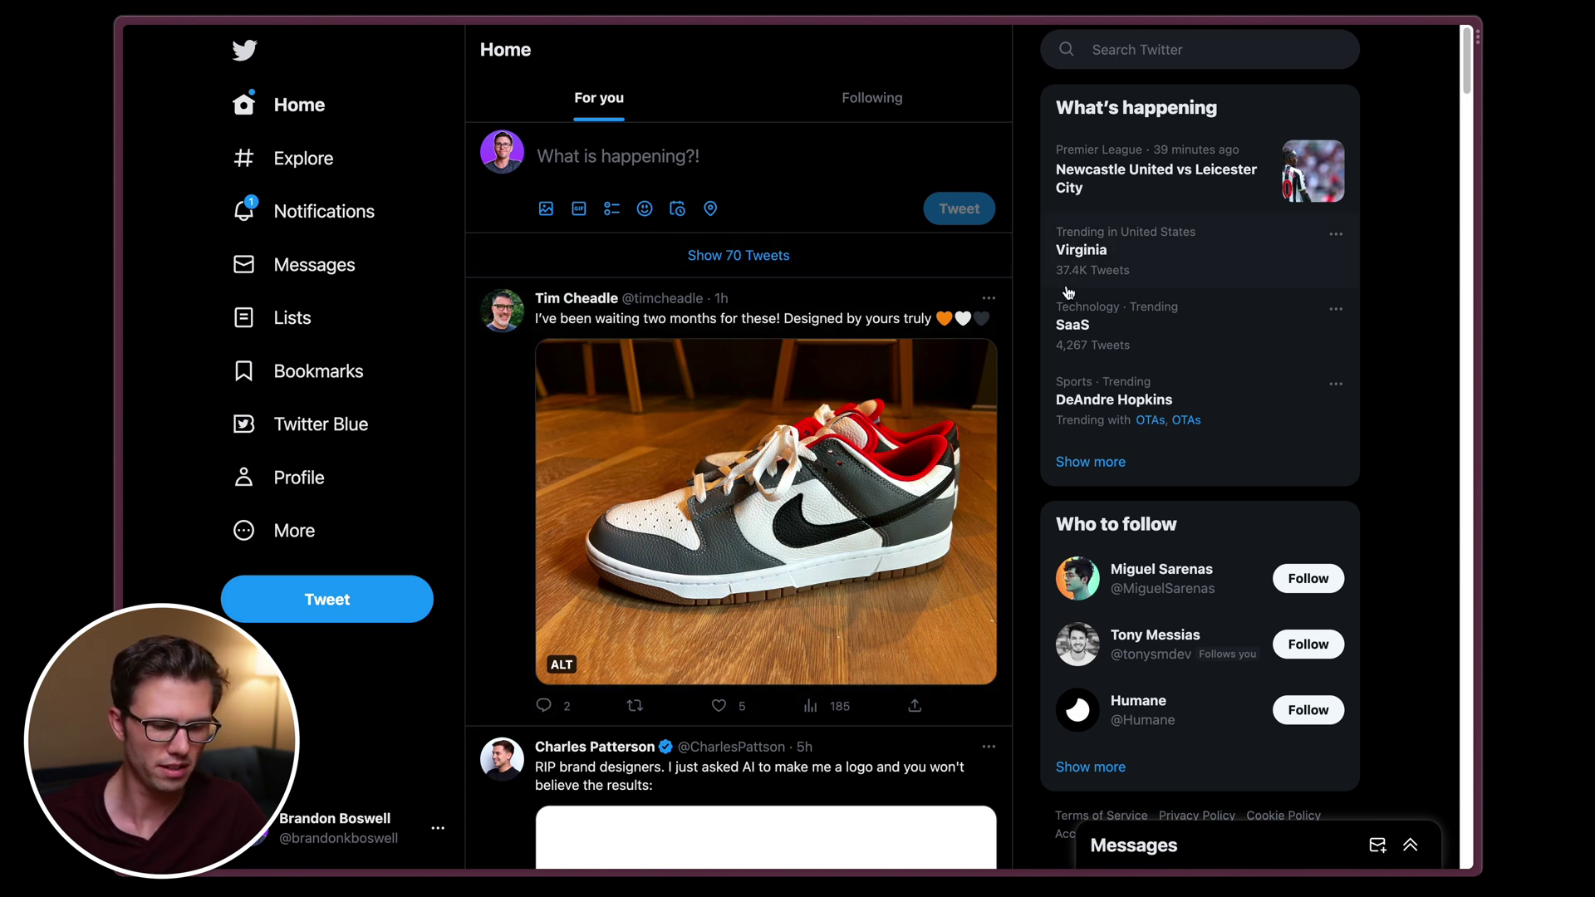
Step: Boost Twitter and zap the What's happening header, trends, follow suggestions and footer
key(super+t)
text(boost)
key(Return)
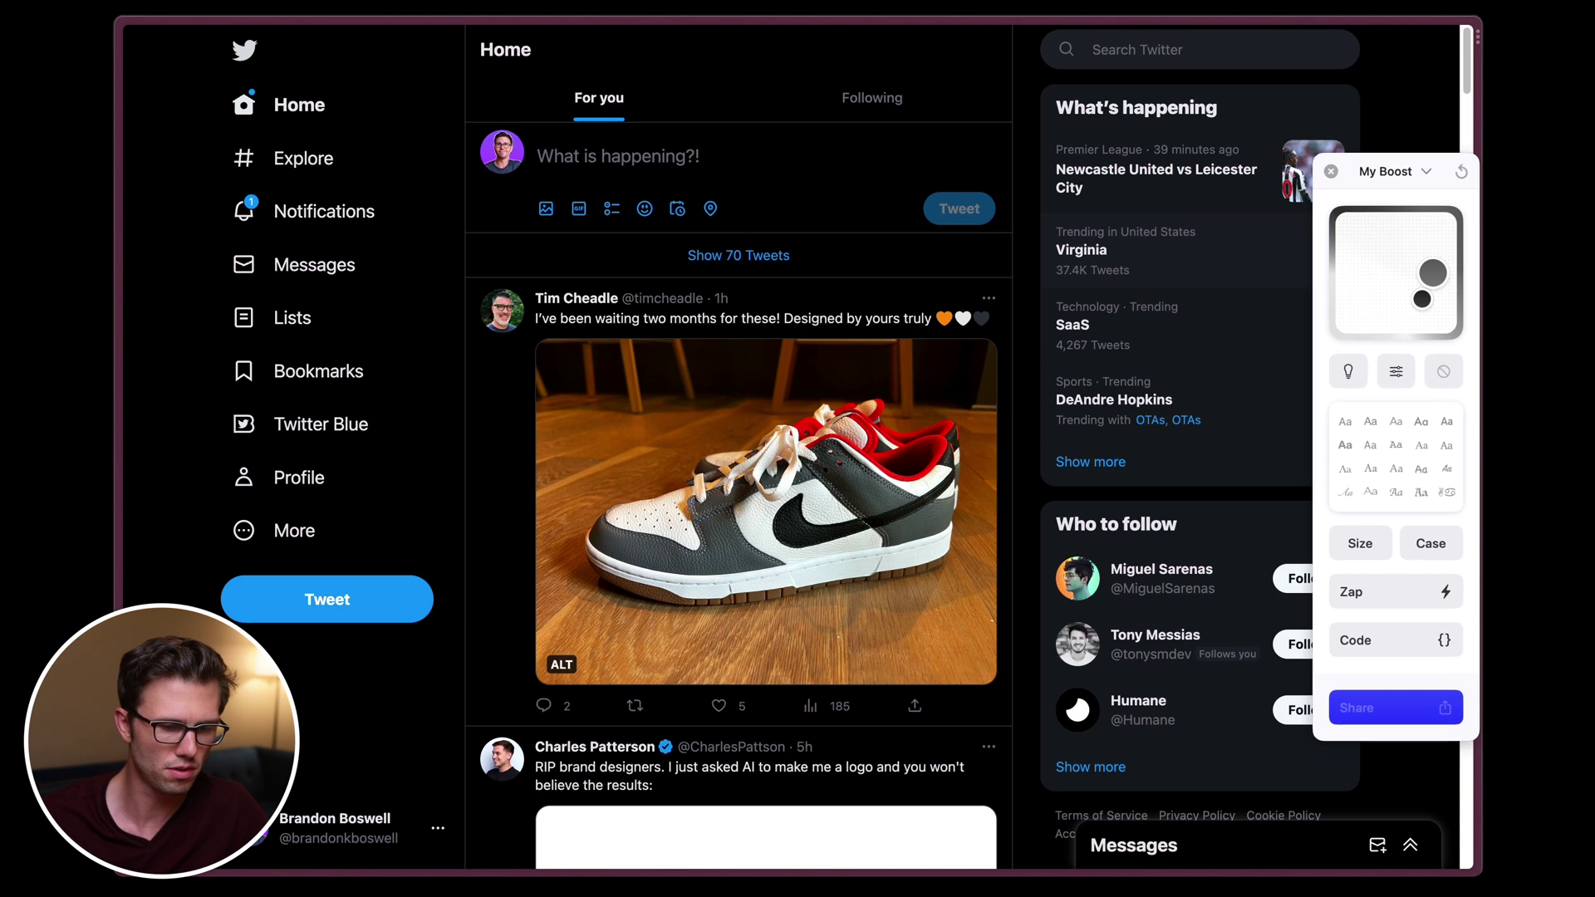
click(1350, 593)
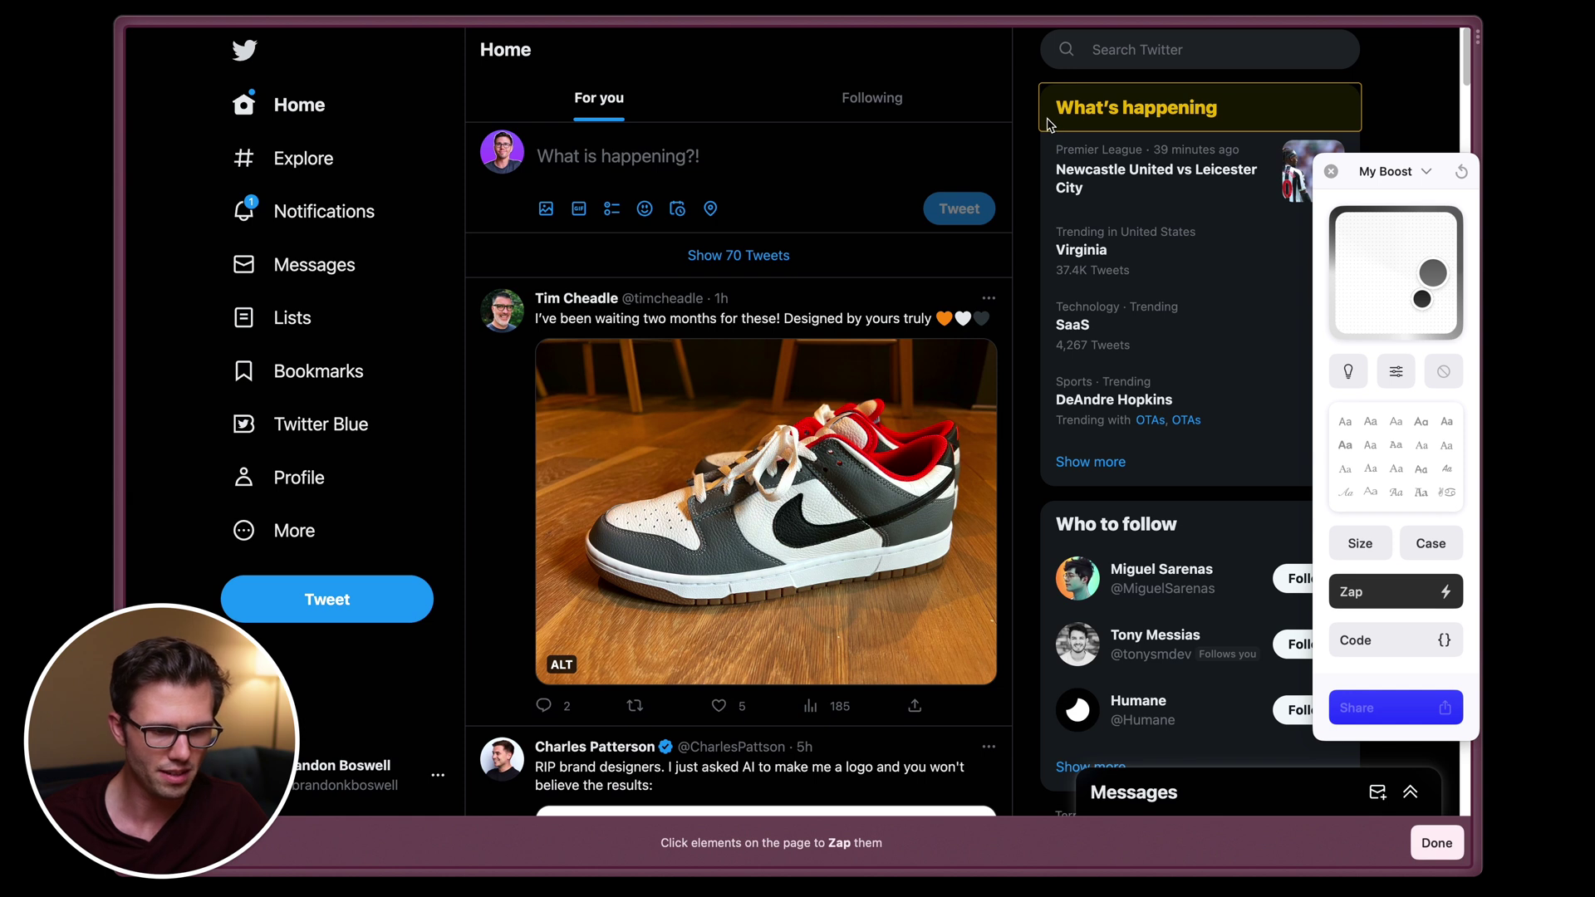
click(1048, 124)
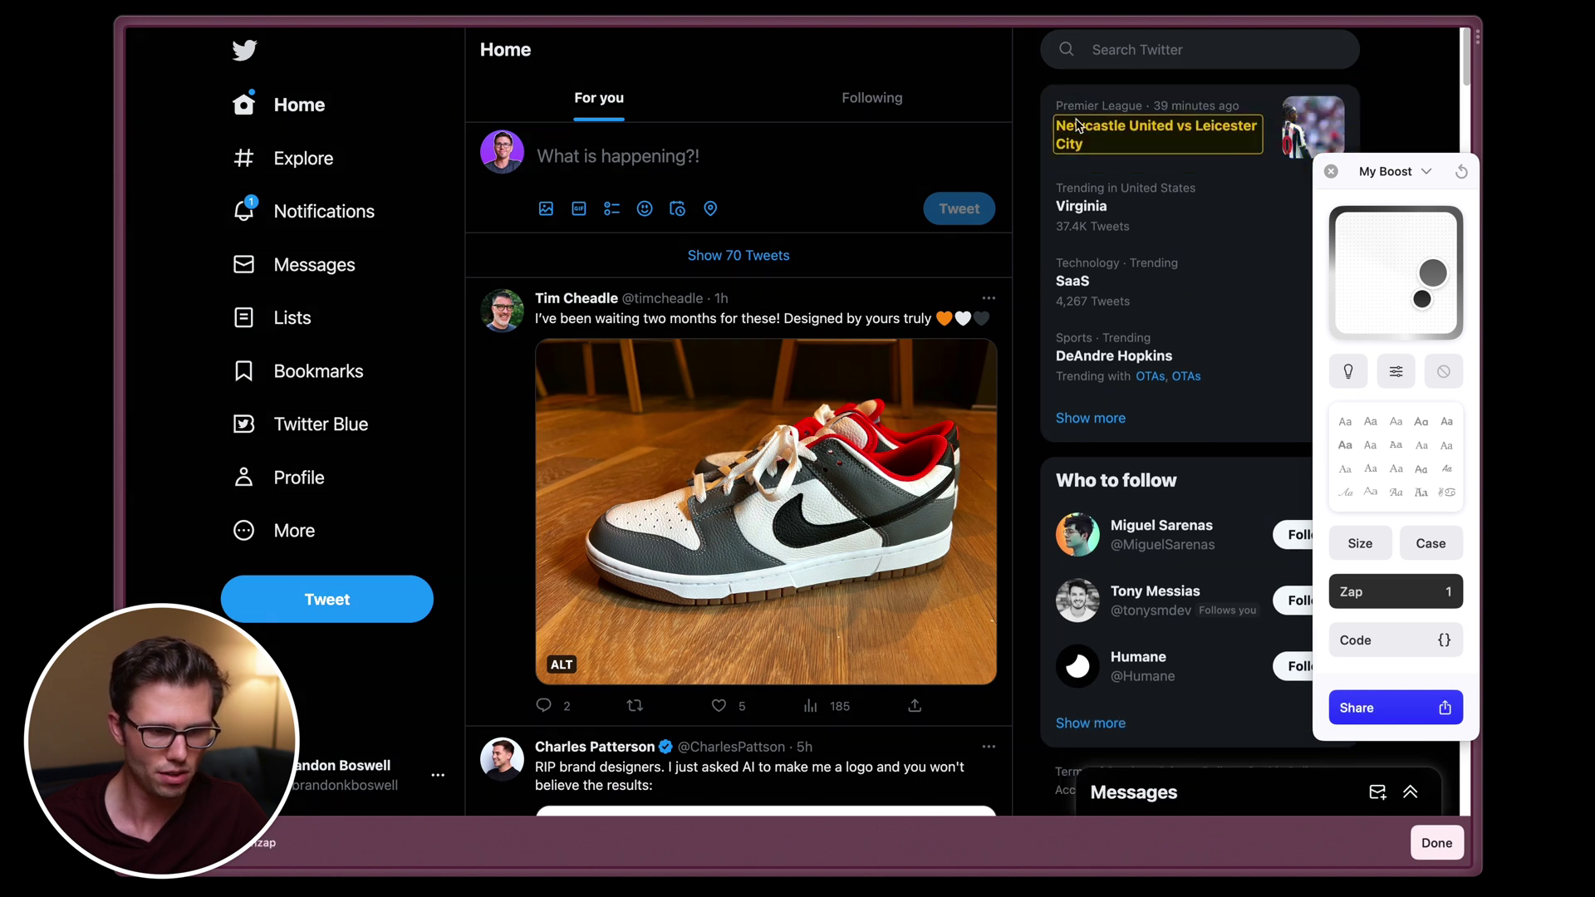
click(1057, 116)
mouse_move(1058, 104)
click(1169, 189)
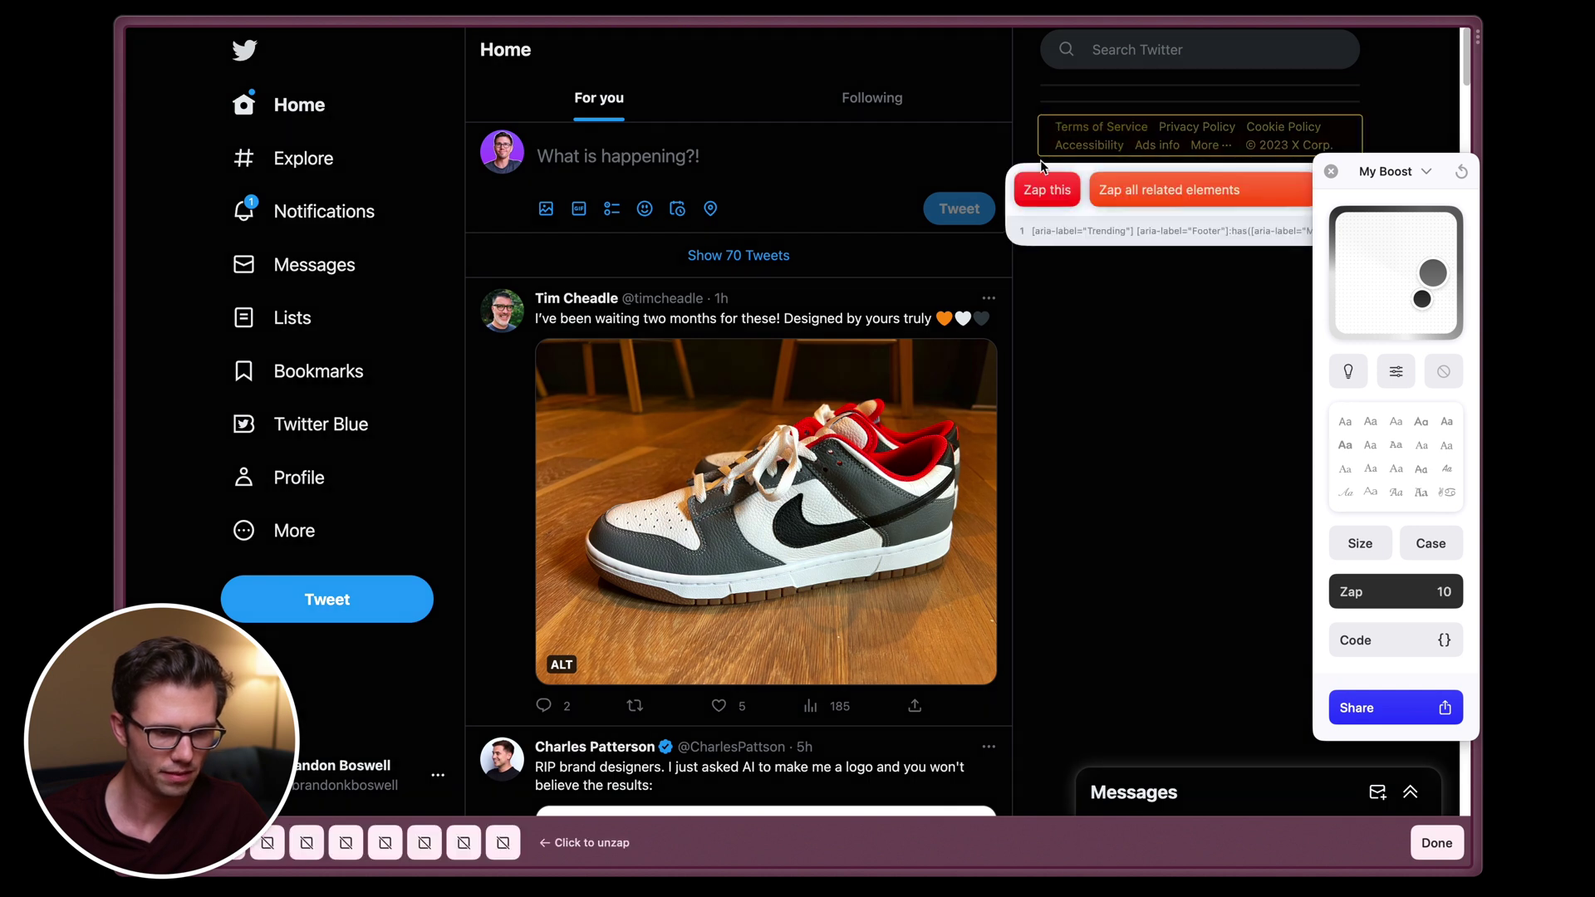
click(1047, 190)
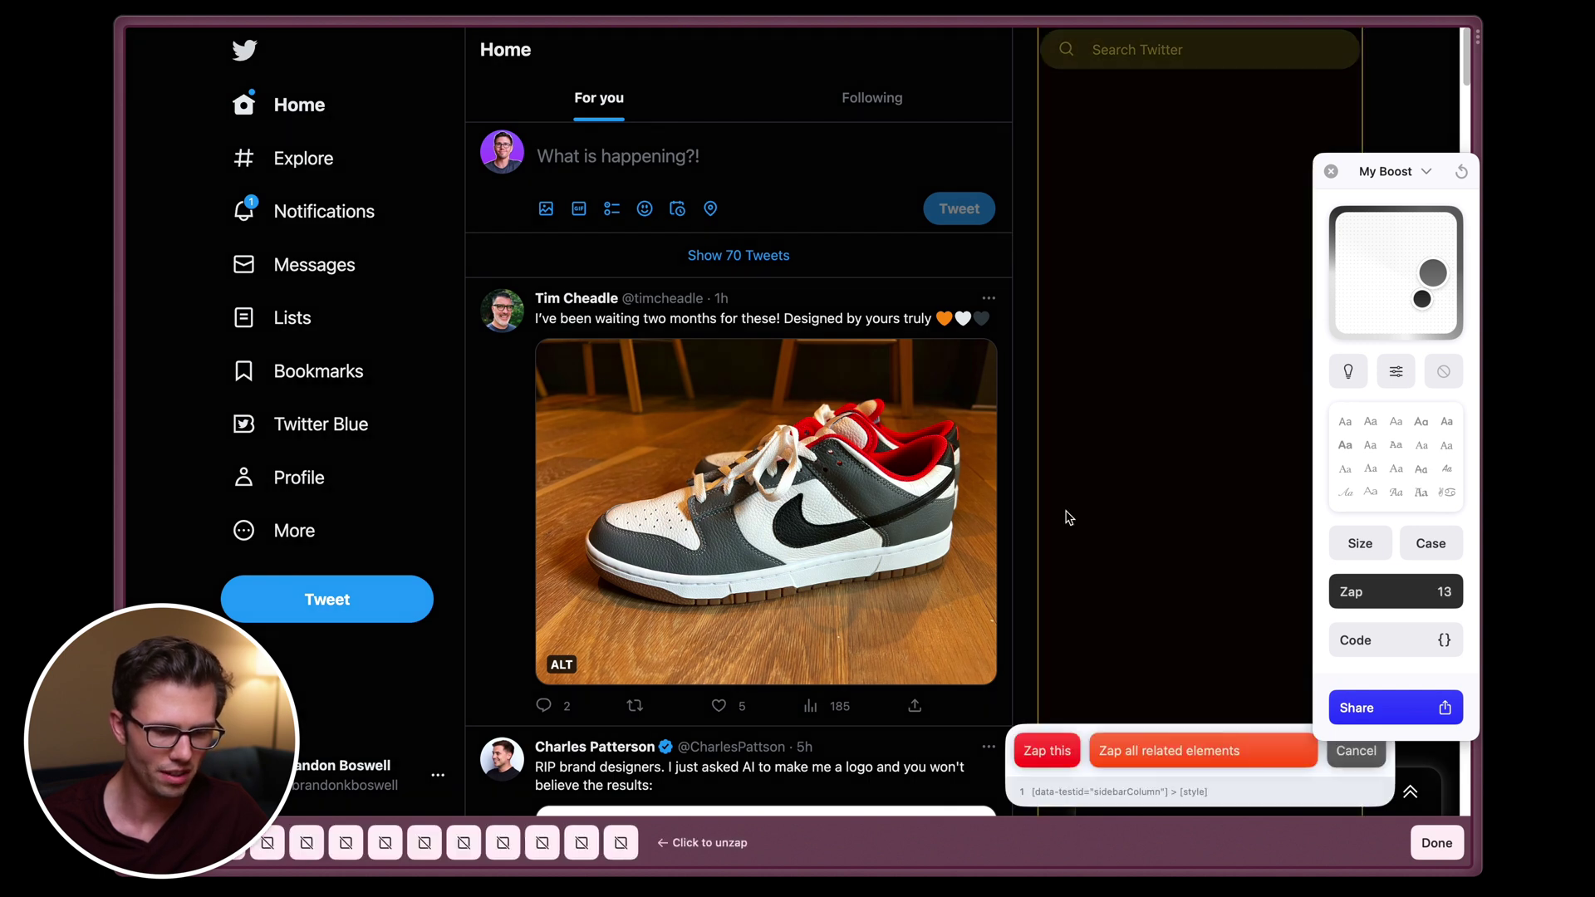
click(1046, 749)
mouse_move(1068, 707)
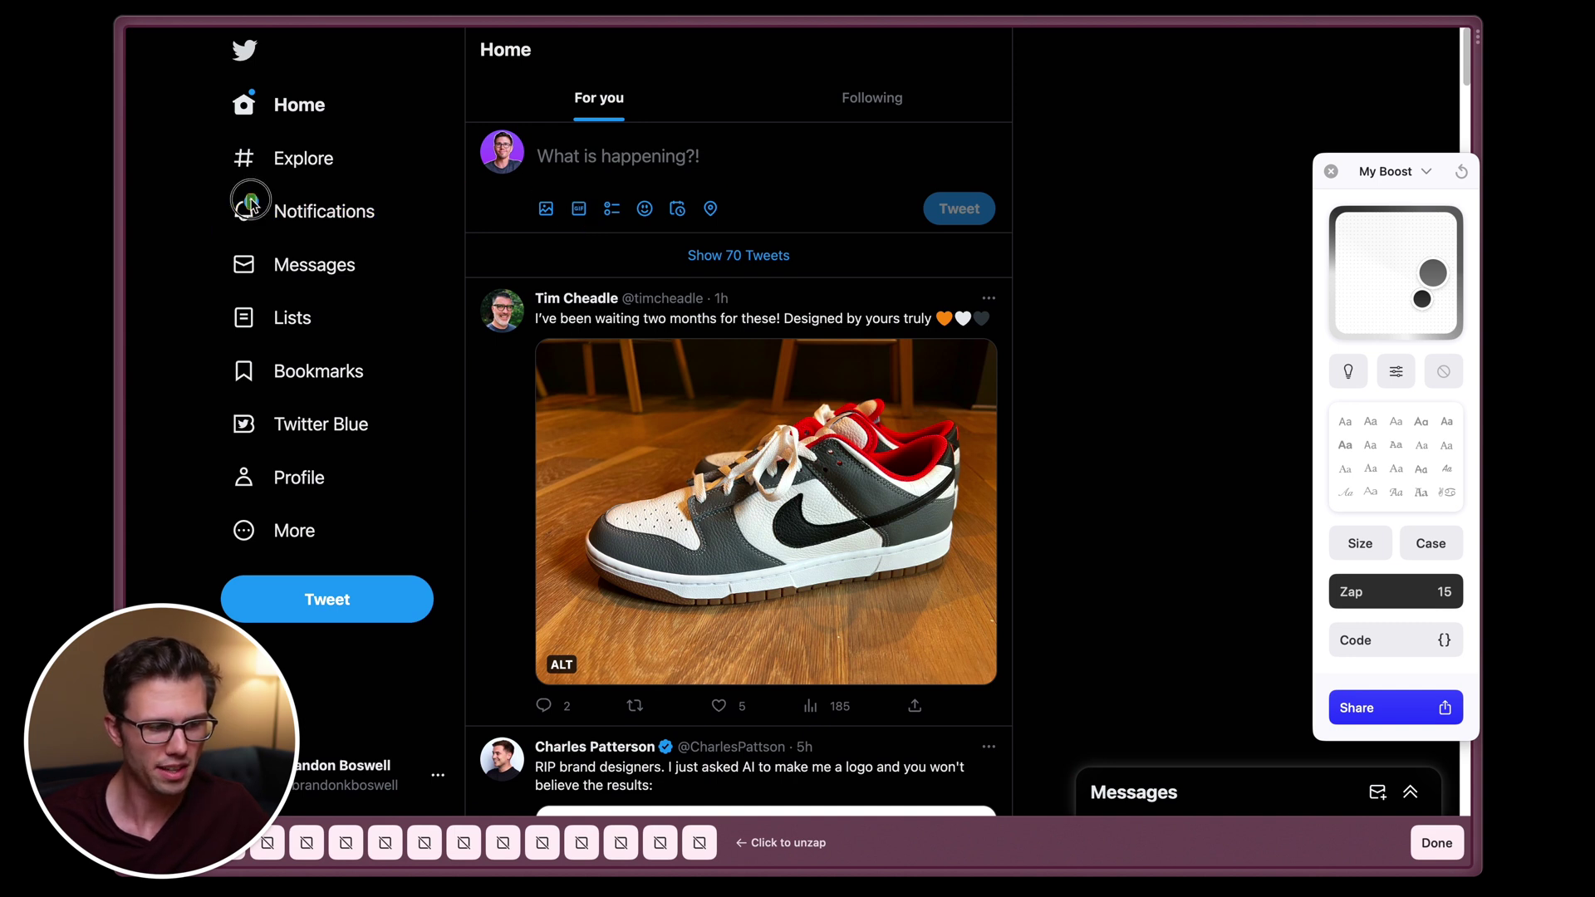
Step: Zap the Notifications badge and the Explore, Lists, Bookmarks and Twitter Blue links, keeping More
mouse_move(252, 205)
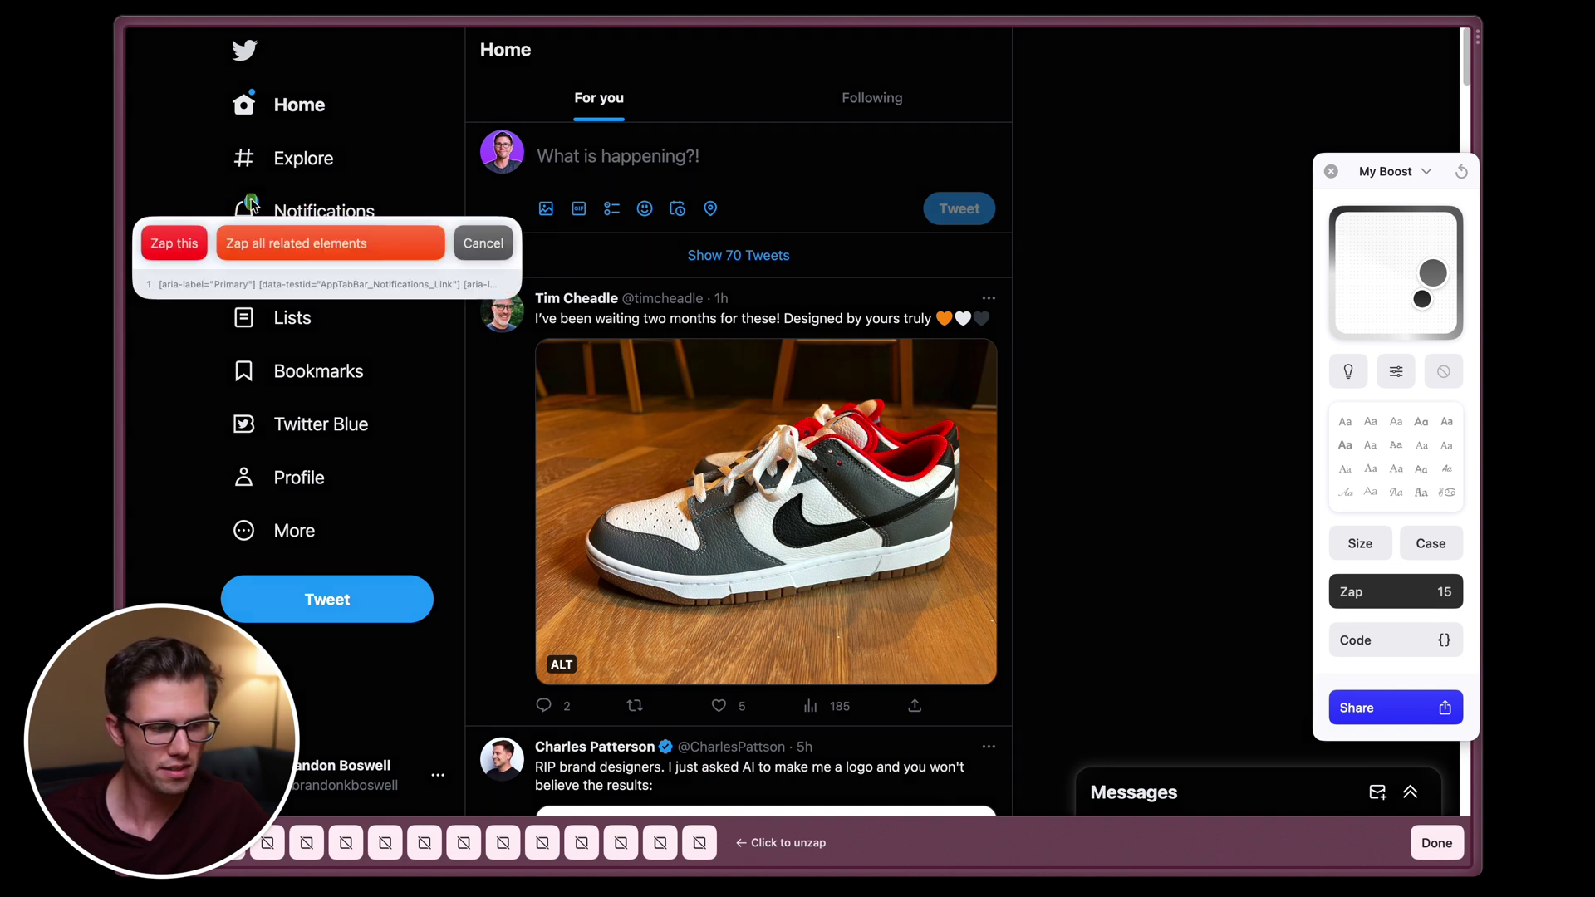
click(174, 243)
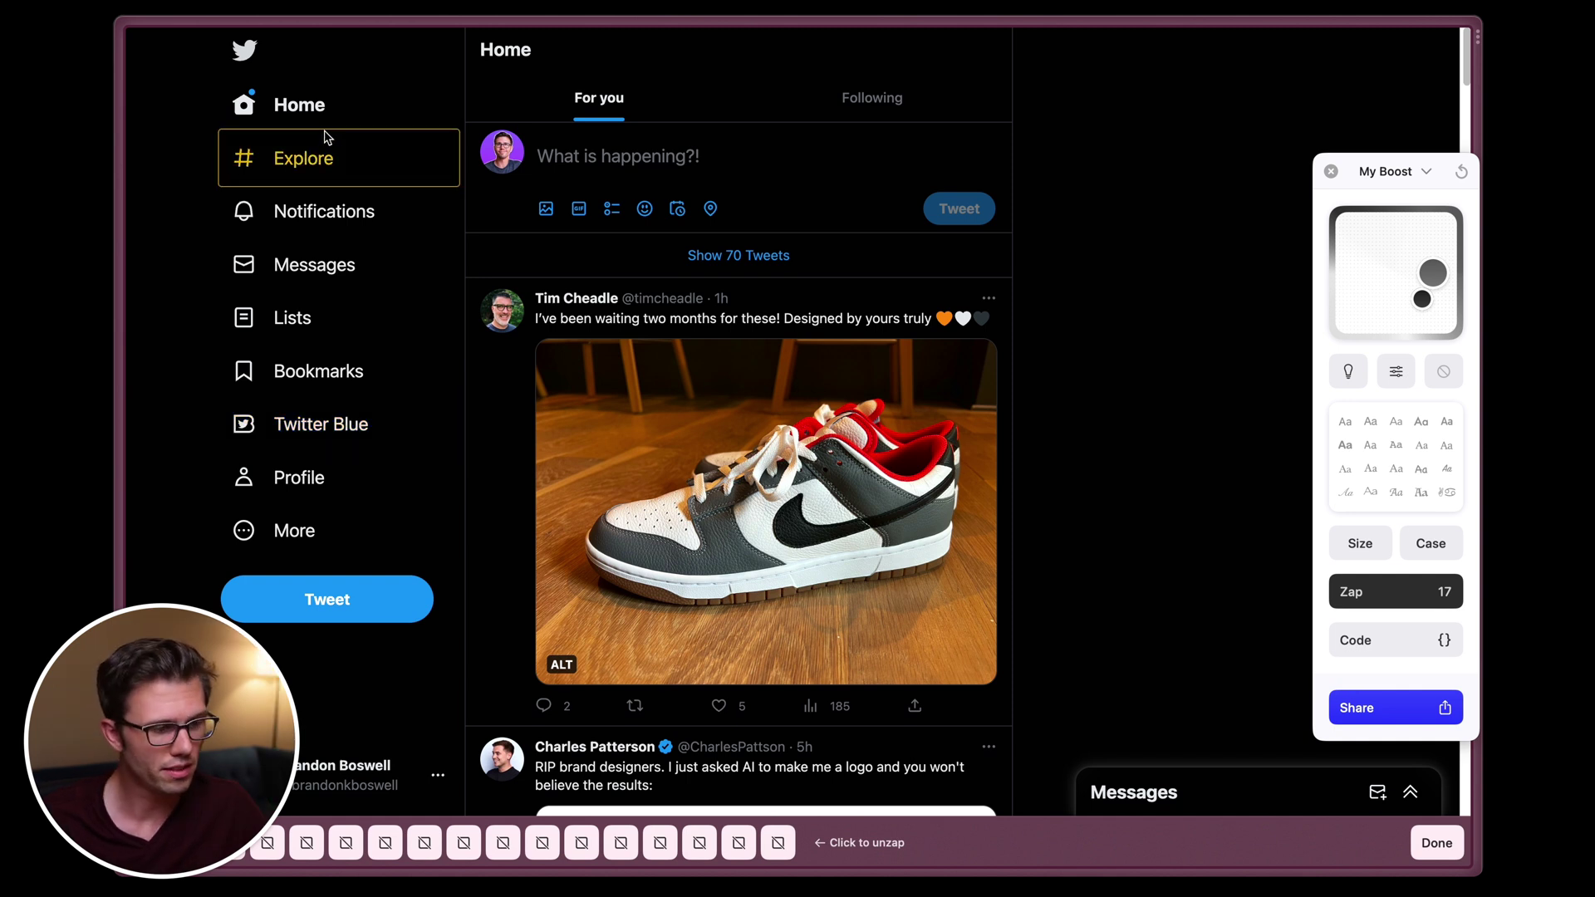
mouse_move(327, 142)
click(208, 218)
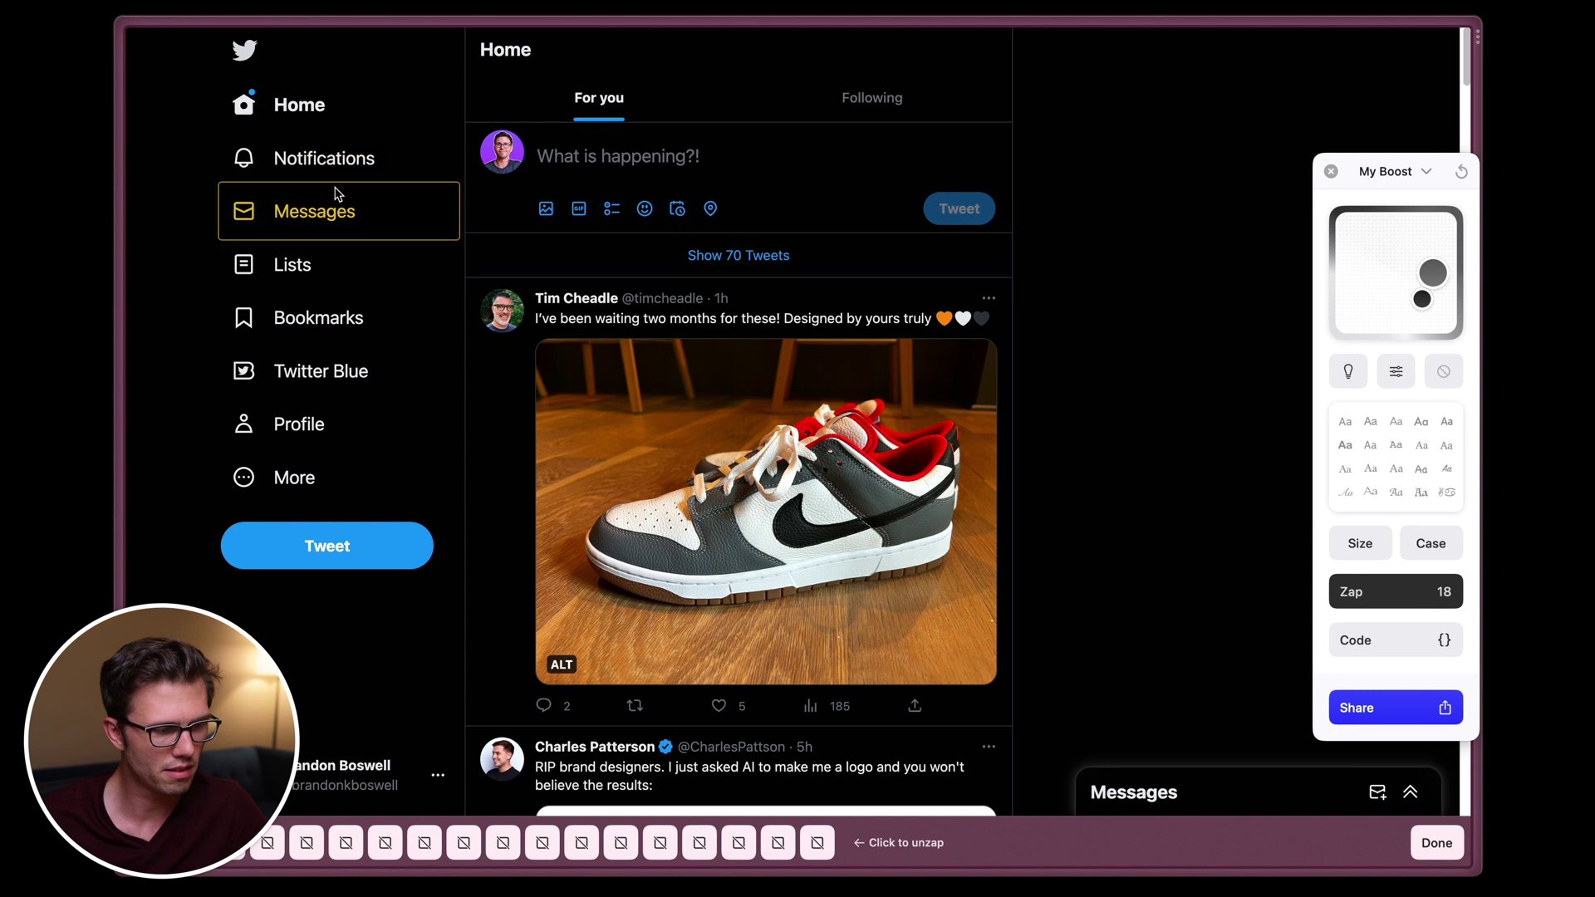
click(300, 249)
click(191, 334)
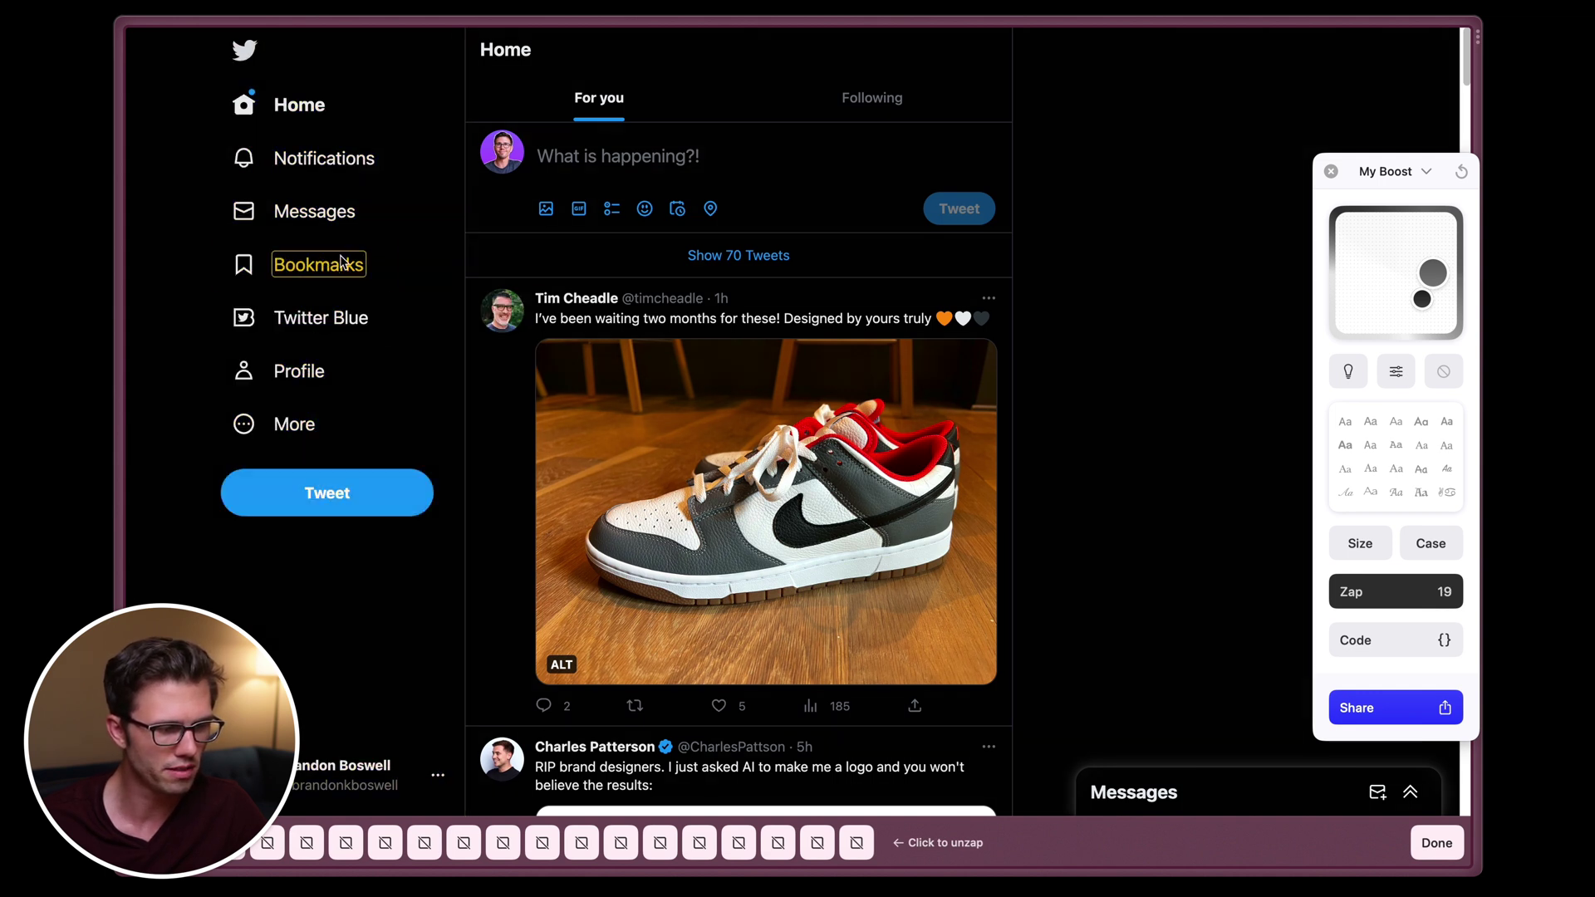
click(403, 264)
click(186, 327)
click(374, 264)
click(186, 327)
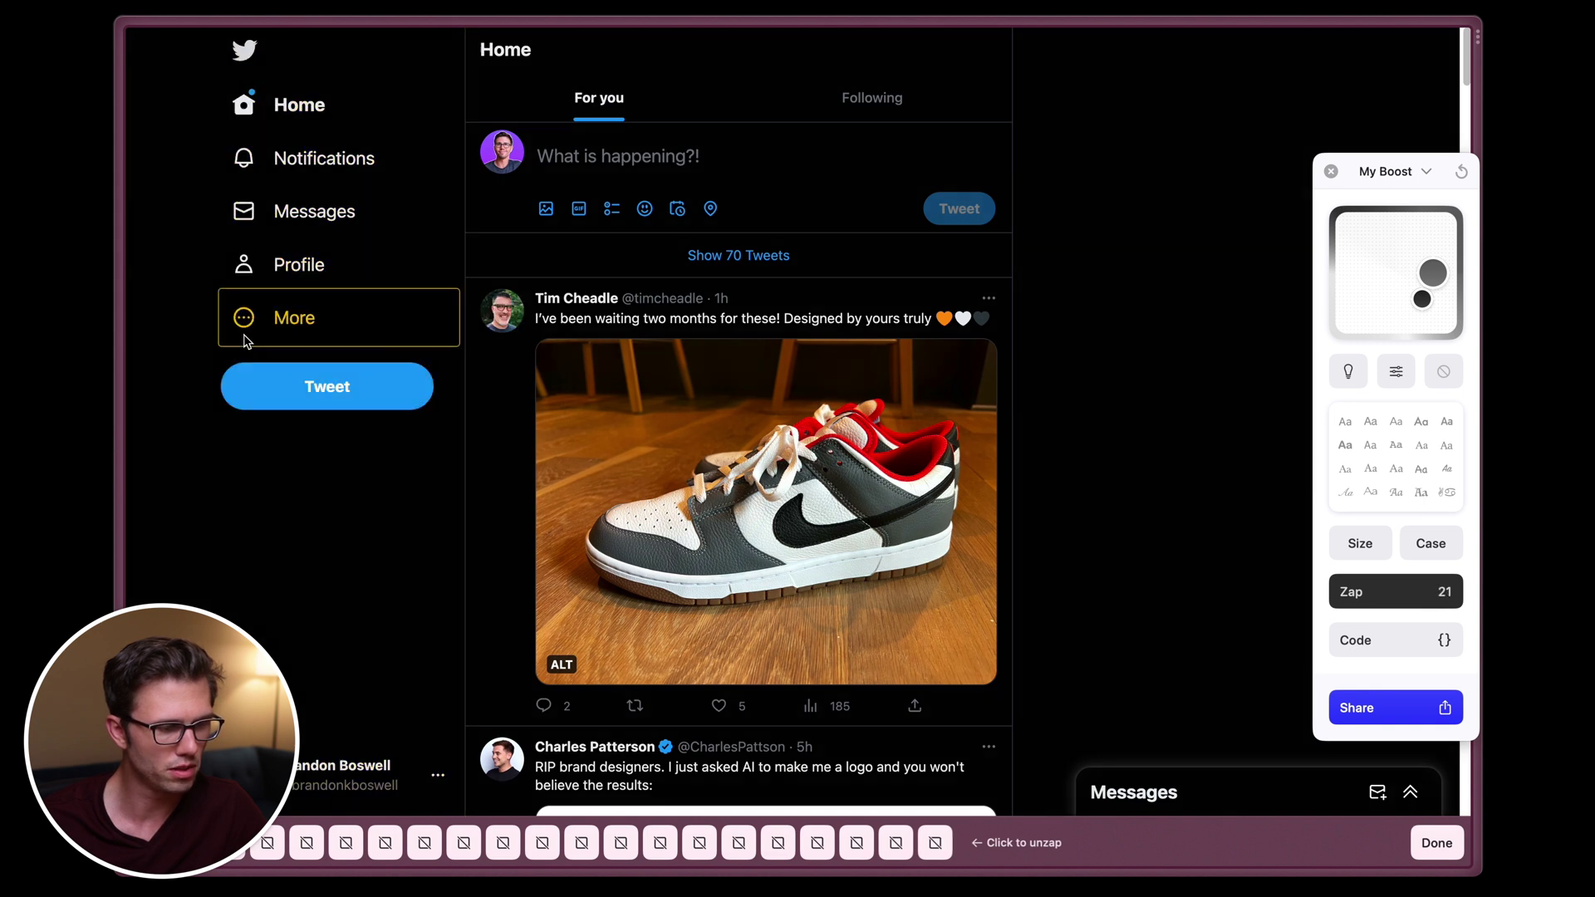
click(397, 319)
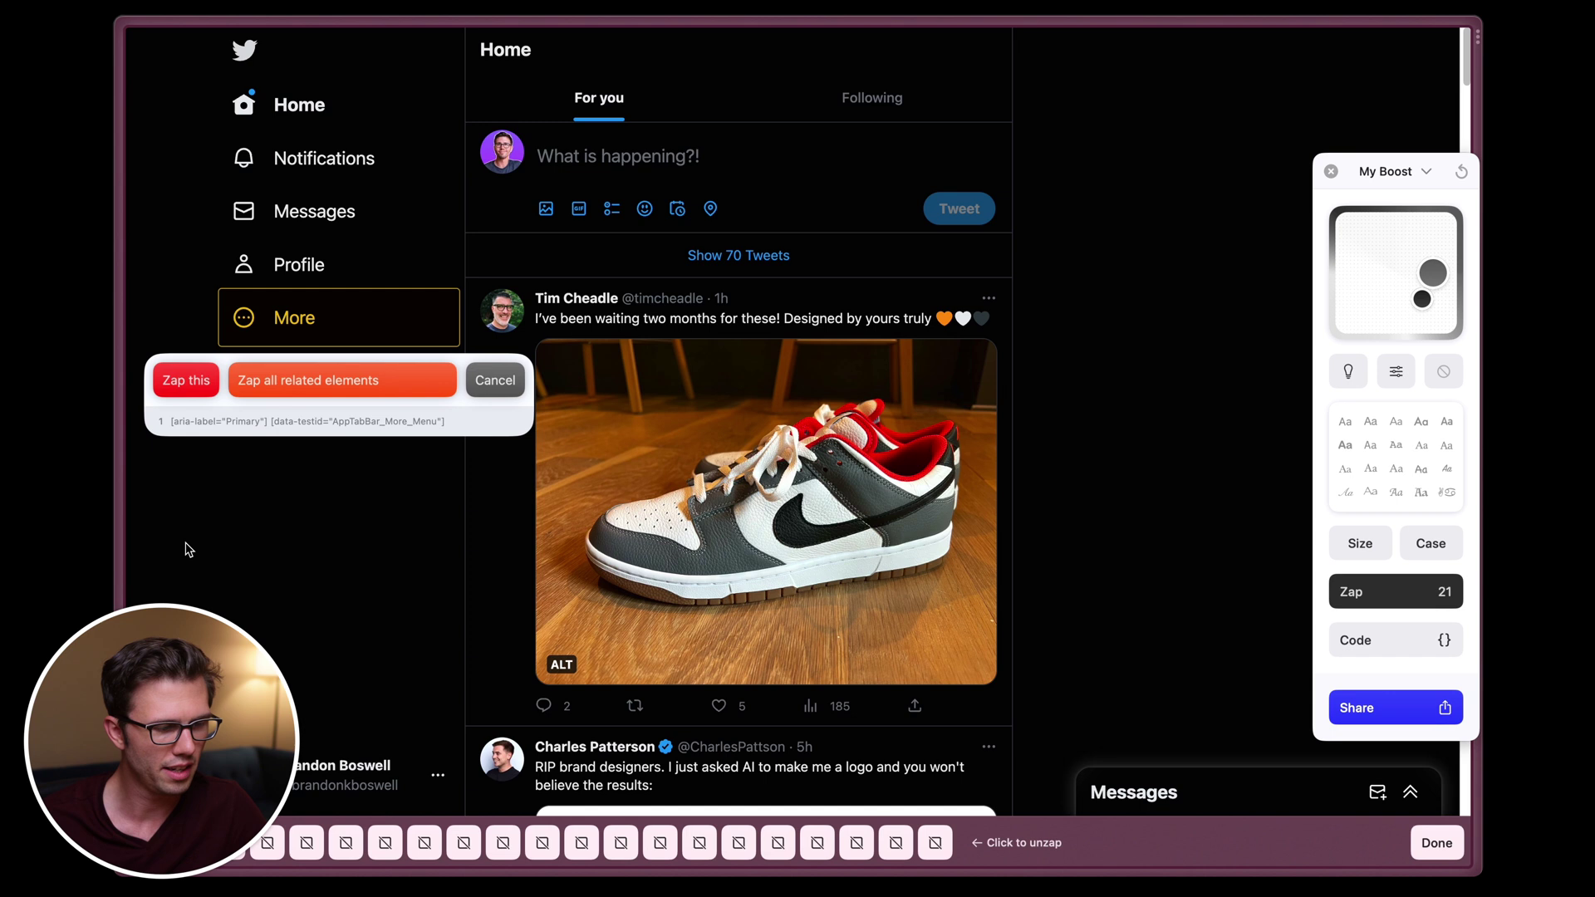
key(Escape)
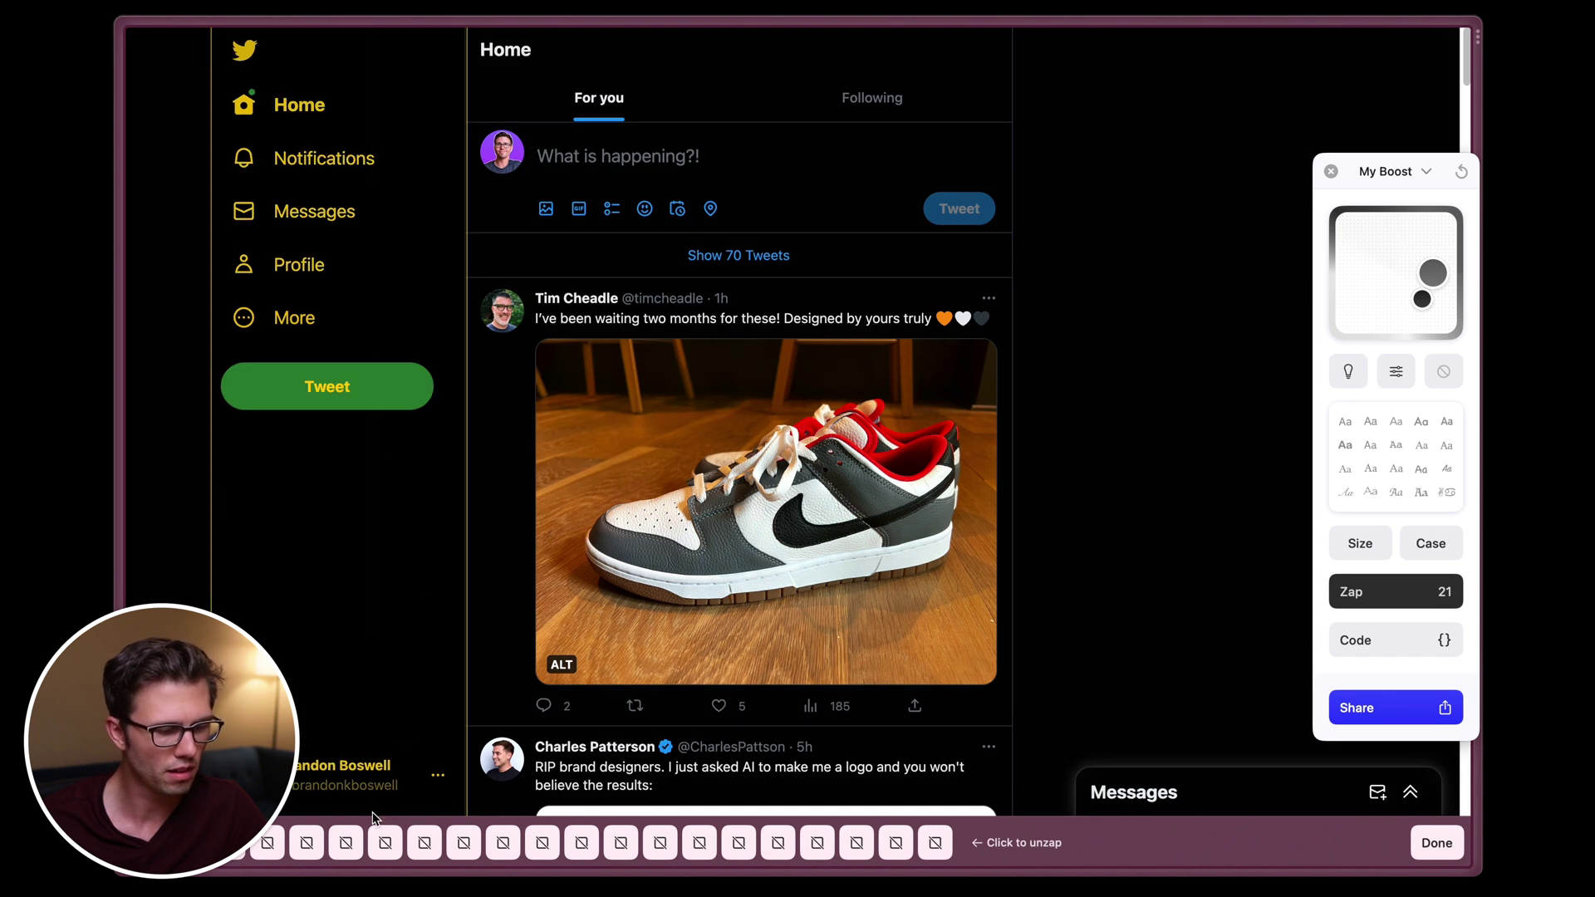
Step: Give Twitter a teal theme, lowercase text and a bolder font, then enable it in the boosts library
drag(1435, 276, 1351, 294)
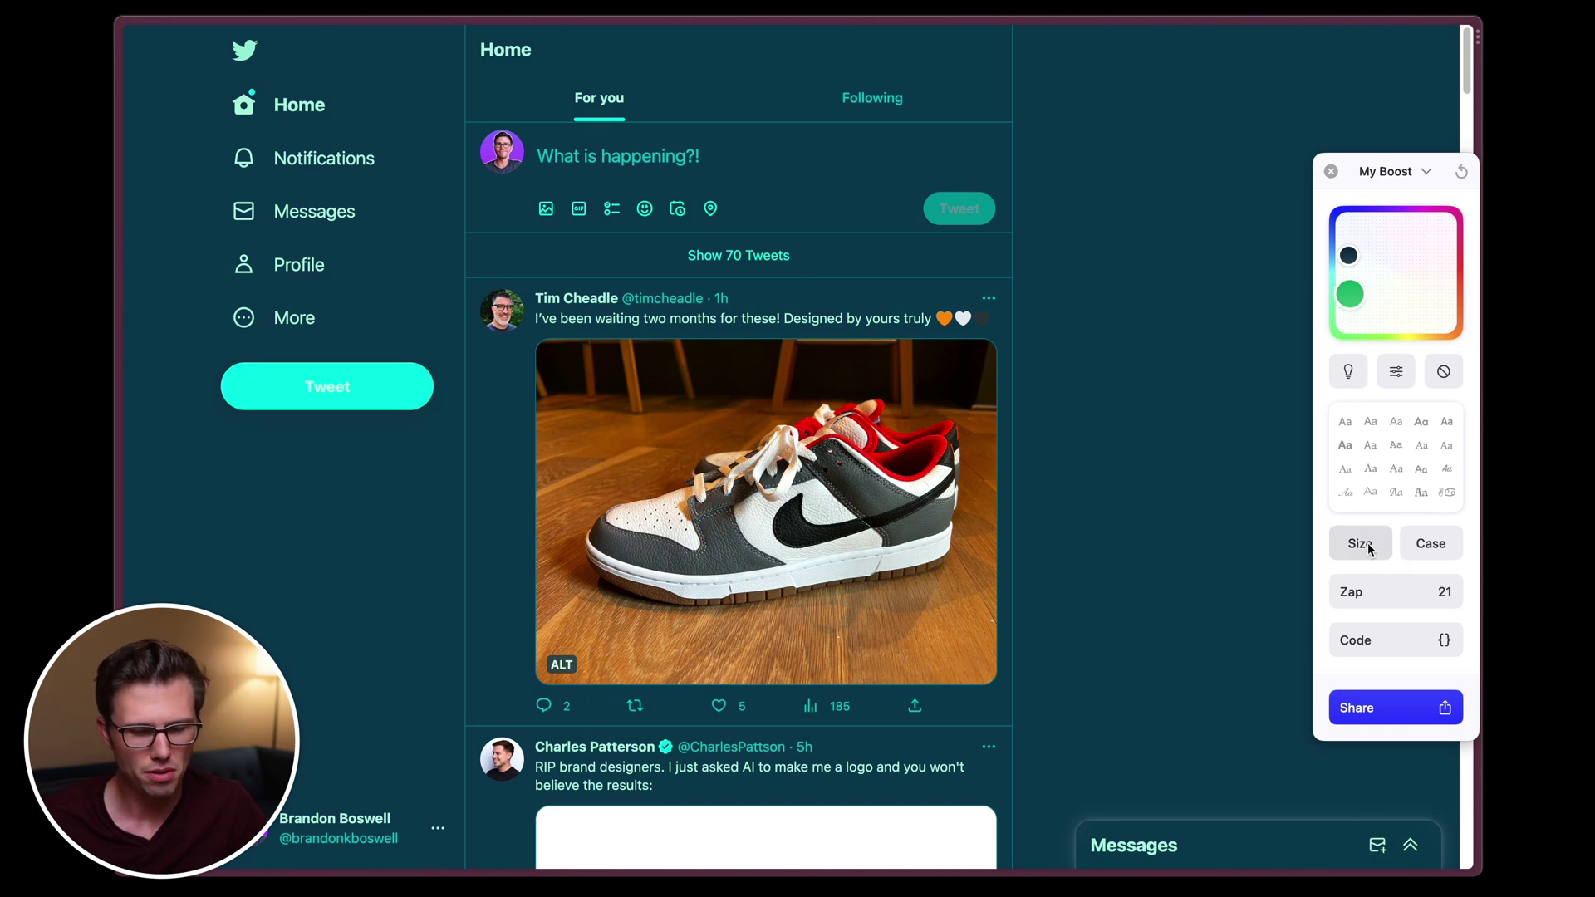
click(1425, 545)
click(1422, 546)
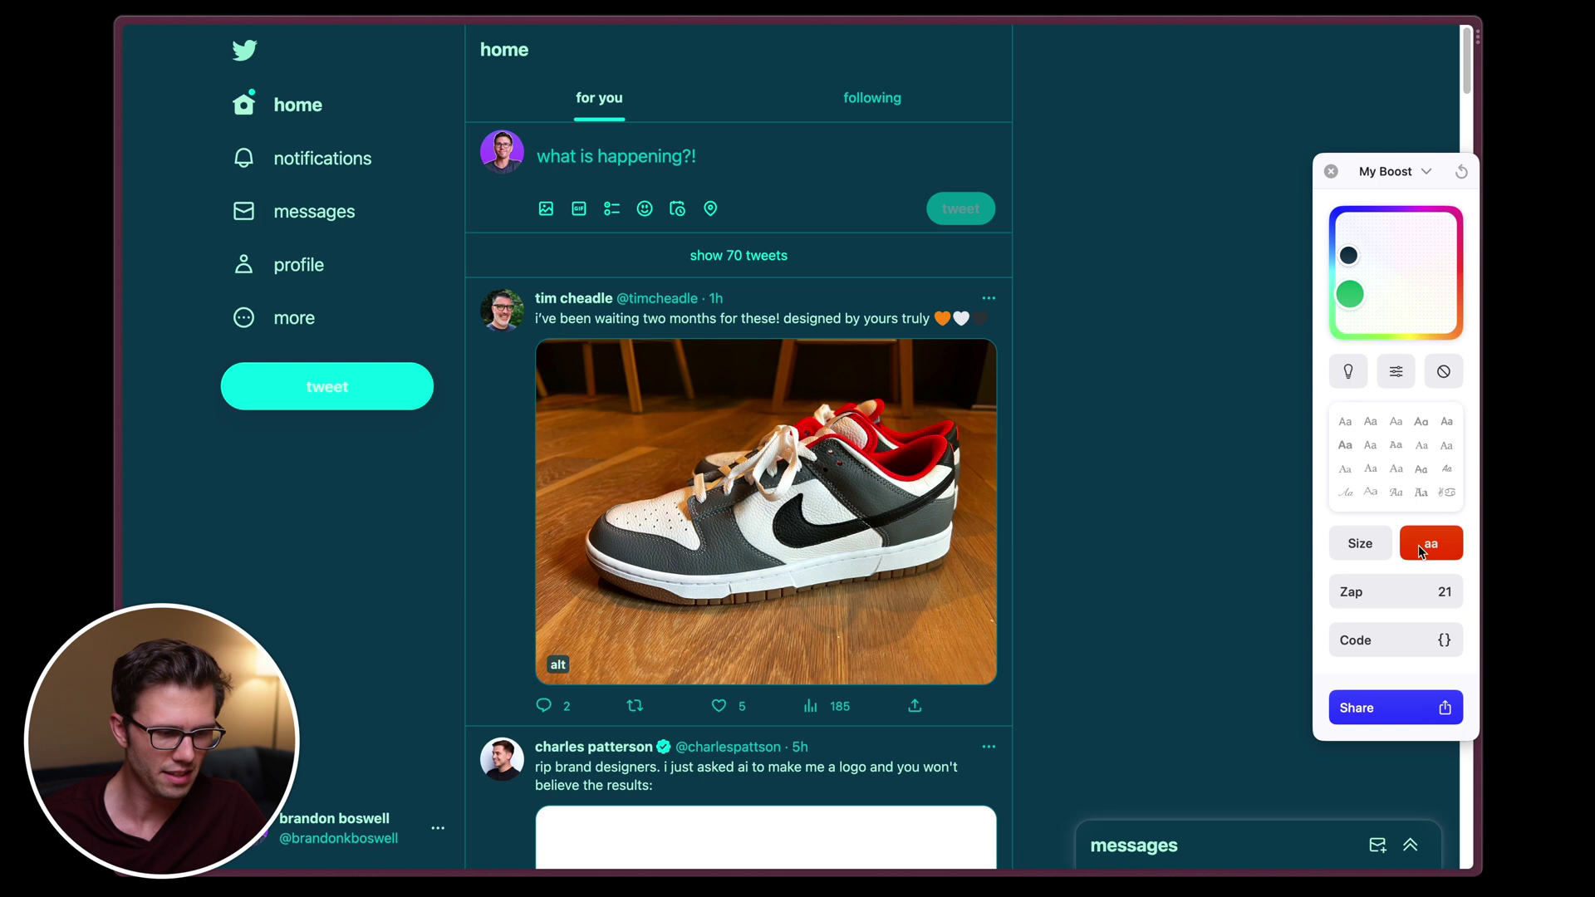
click(1346, 447)
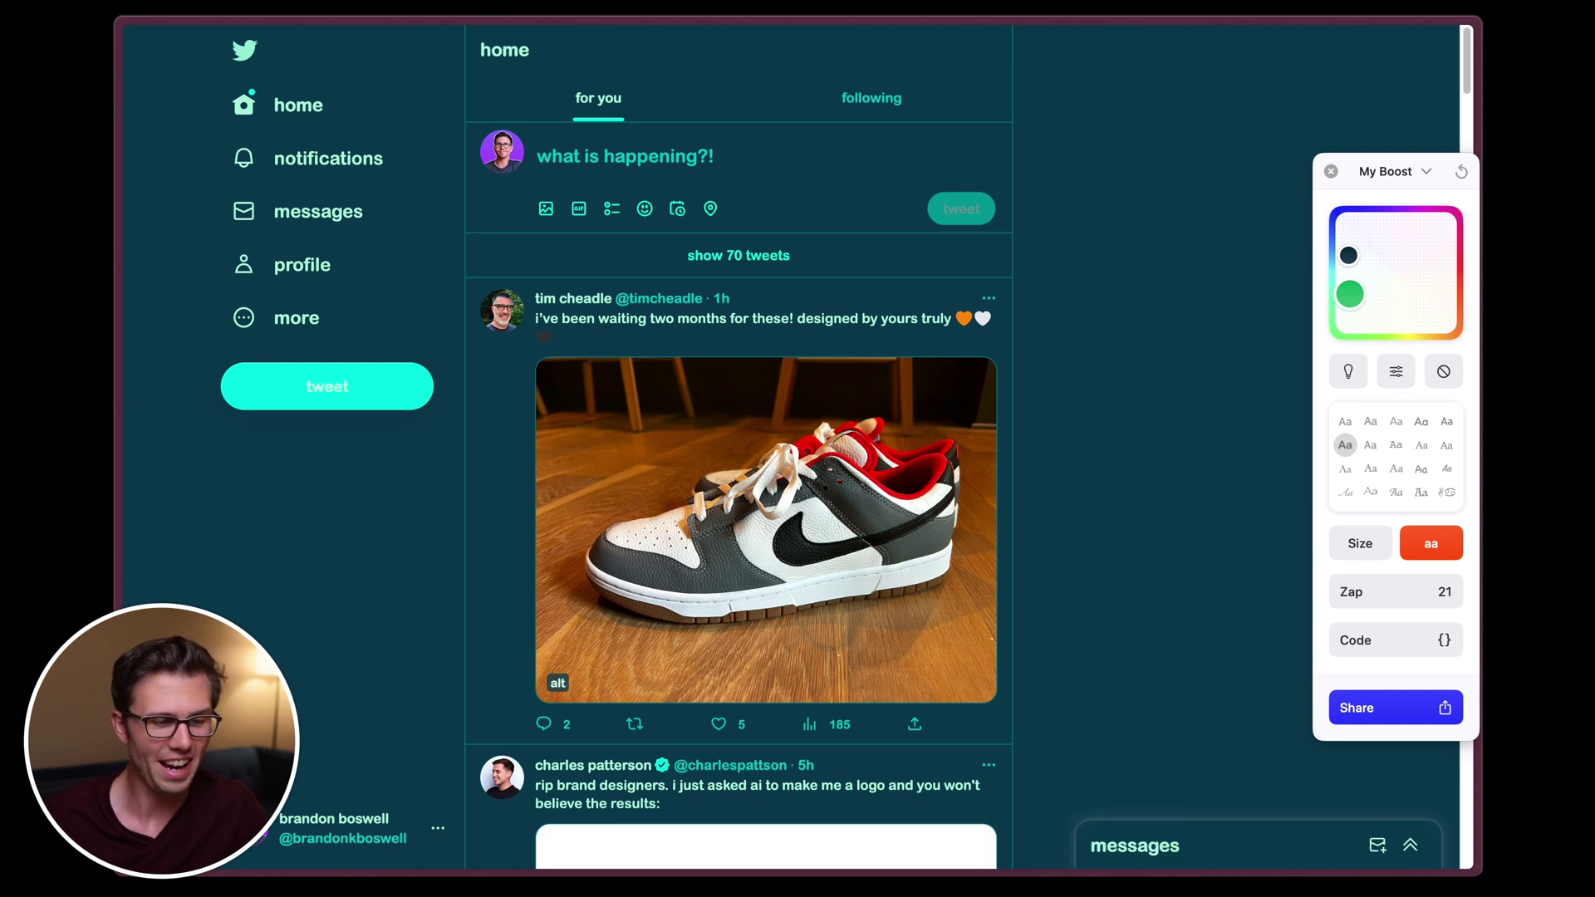
click(1398, 173)
click(466, 143)
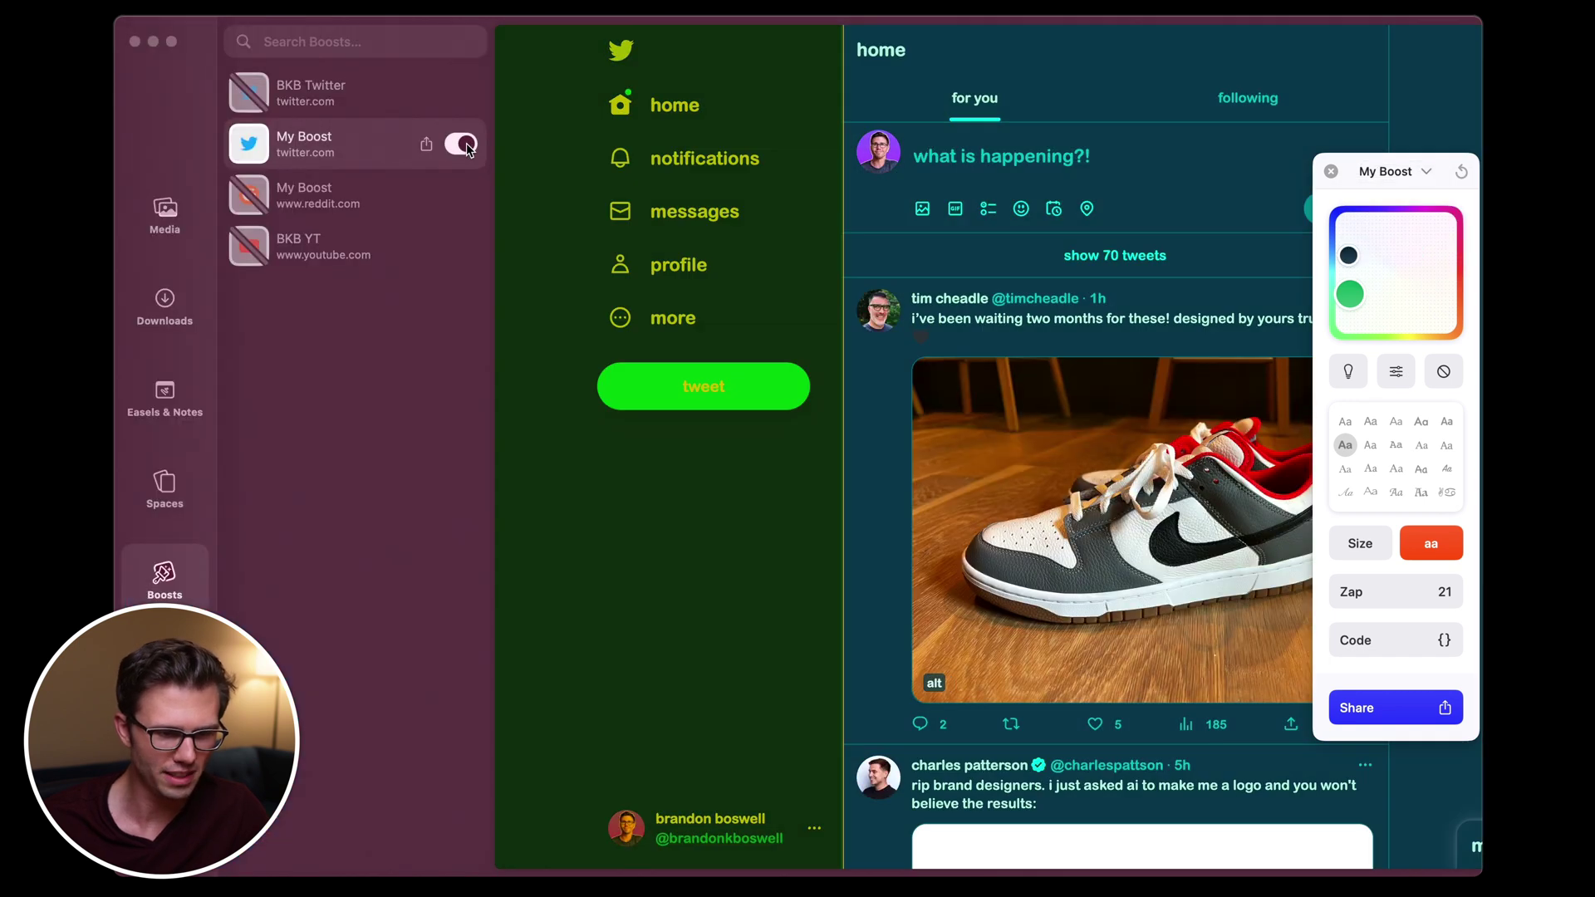
Step: Switch the Twitter boost off and back on to compare it with the original page
click(466, 143)
click(466, 143)
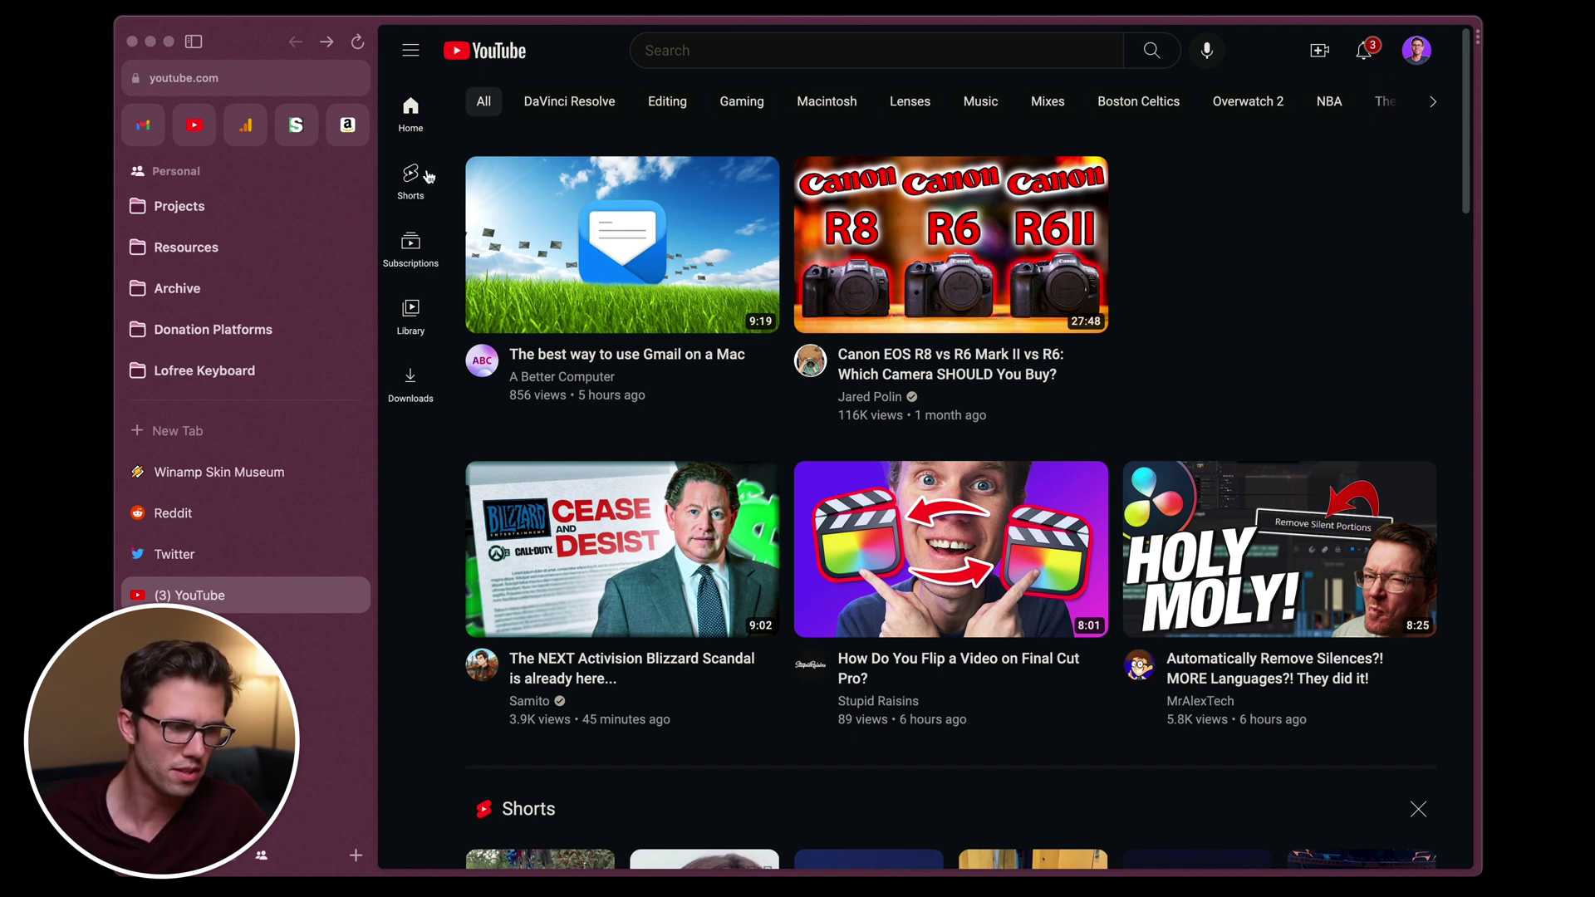
Step: Boost YouTube and zap the sidebar Shorts and Downloads links plus the topic chip bar
key(super+t)
text(boost)
key(Return)
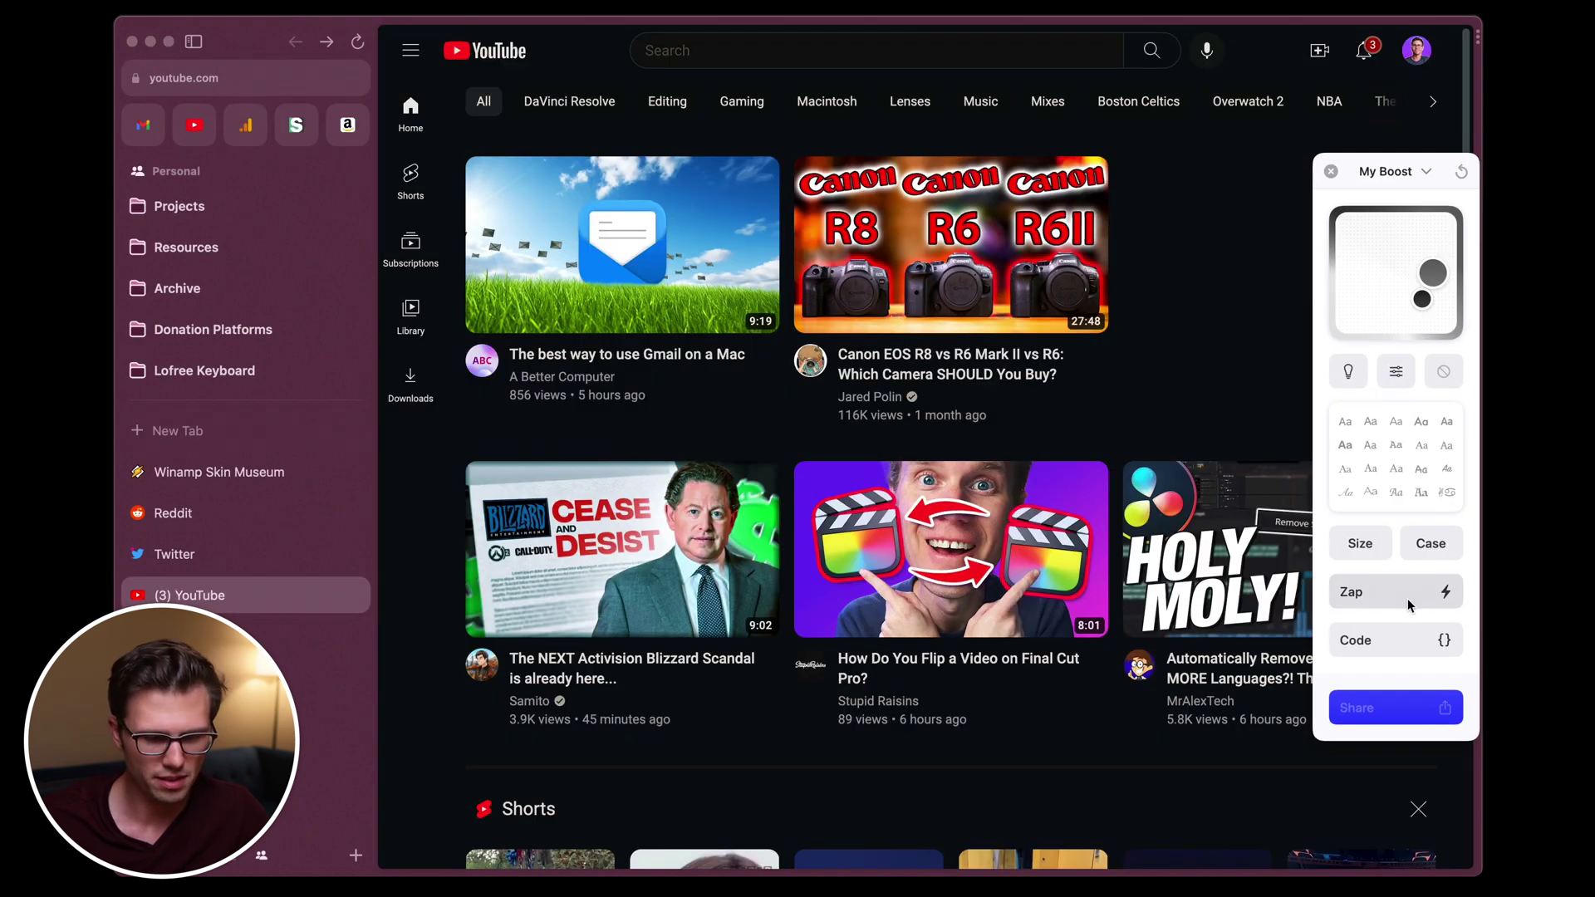
click(1403, 592)
click(411, 179)
click(410, 316)
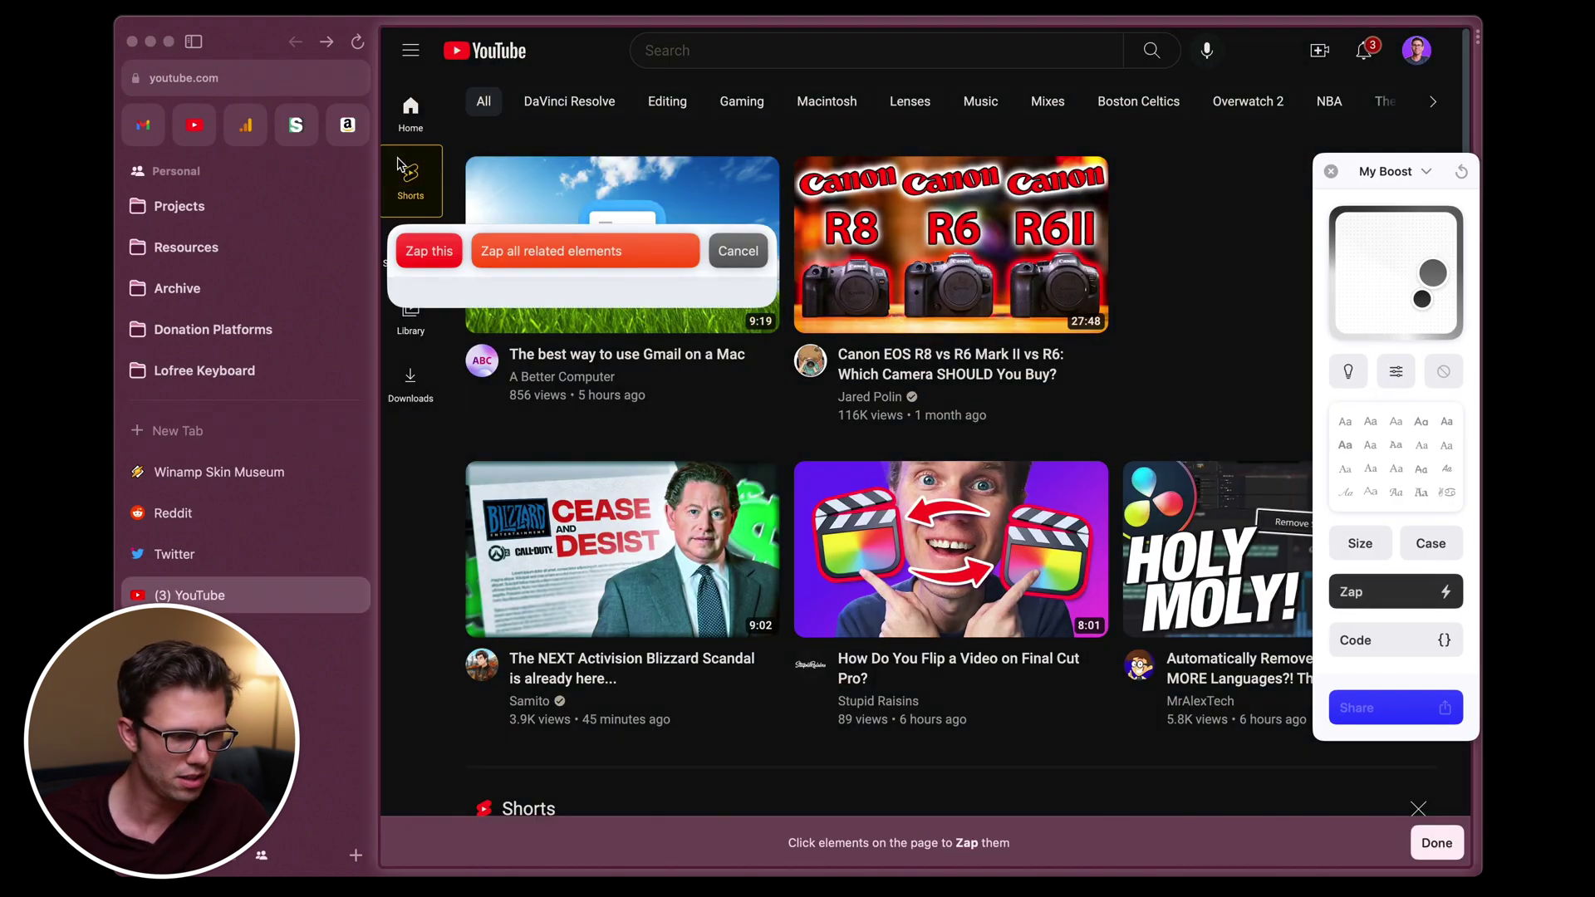
click(428, 249)
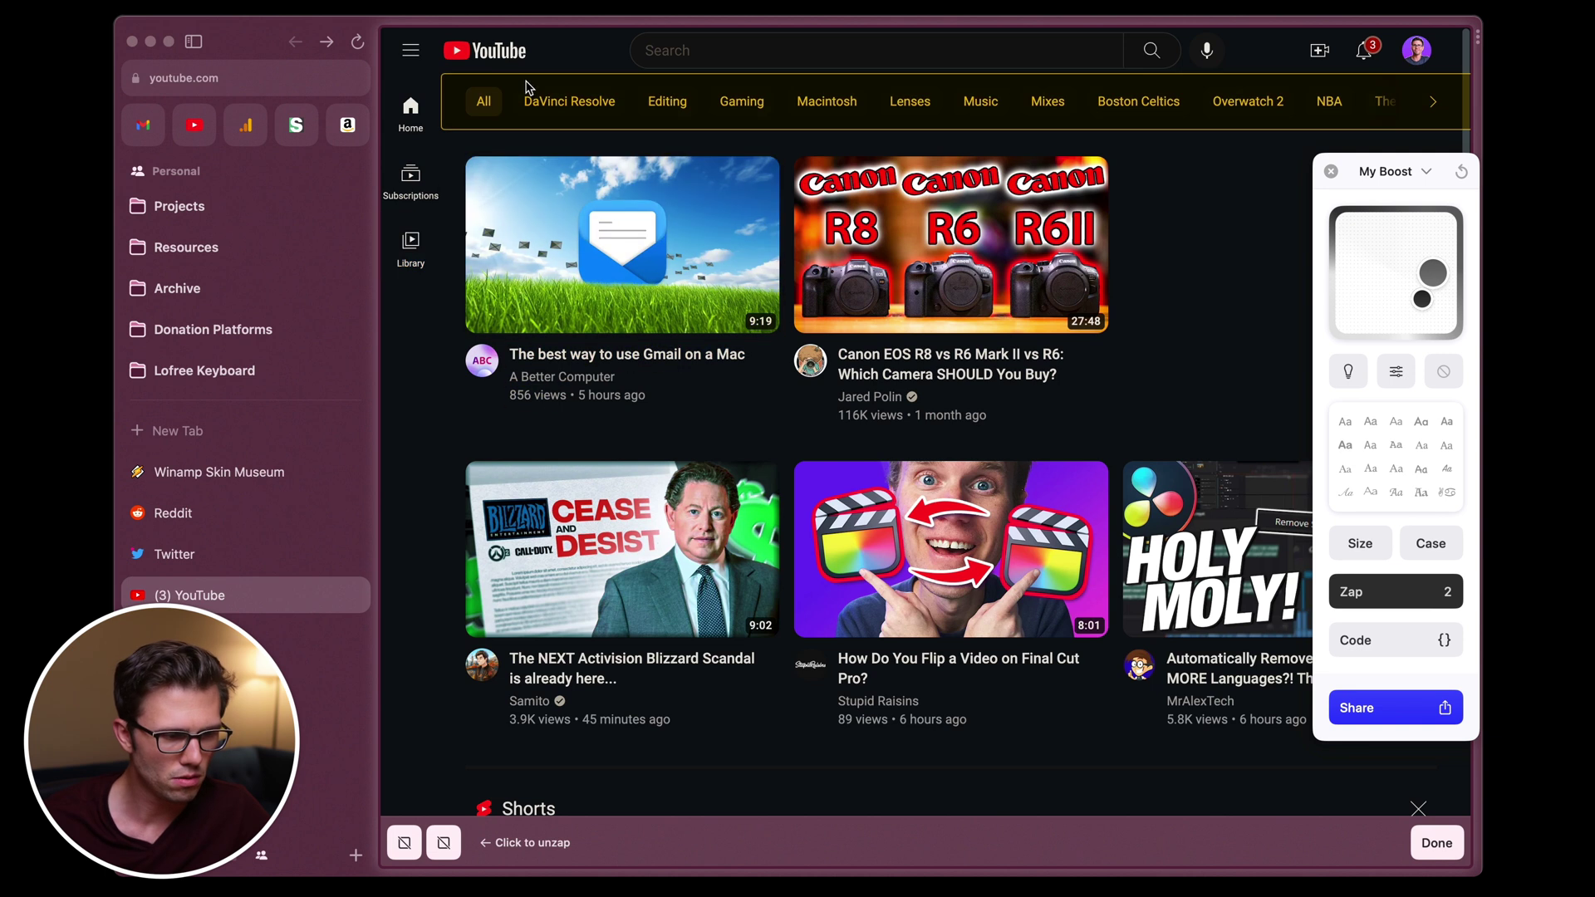
click(537, 113)
click(1116, 163)
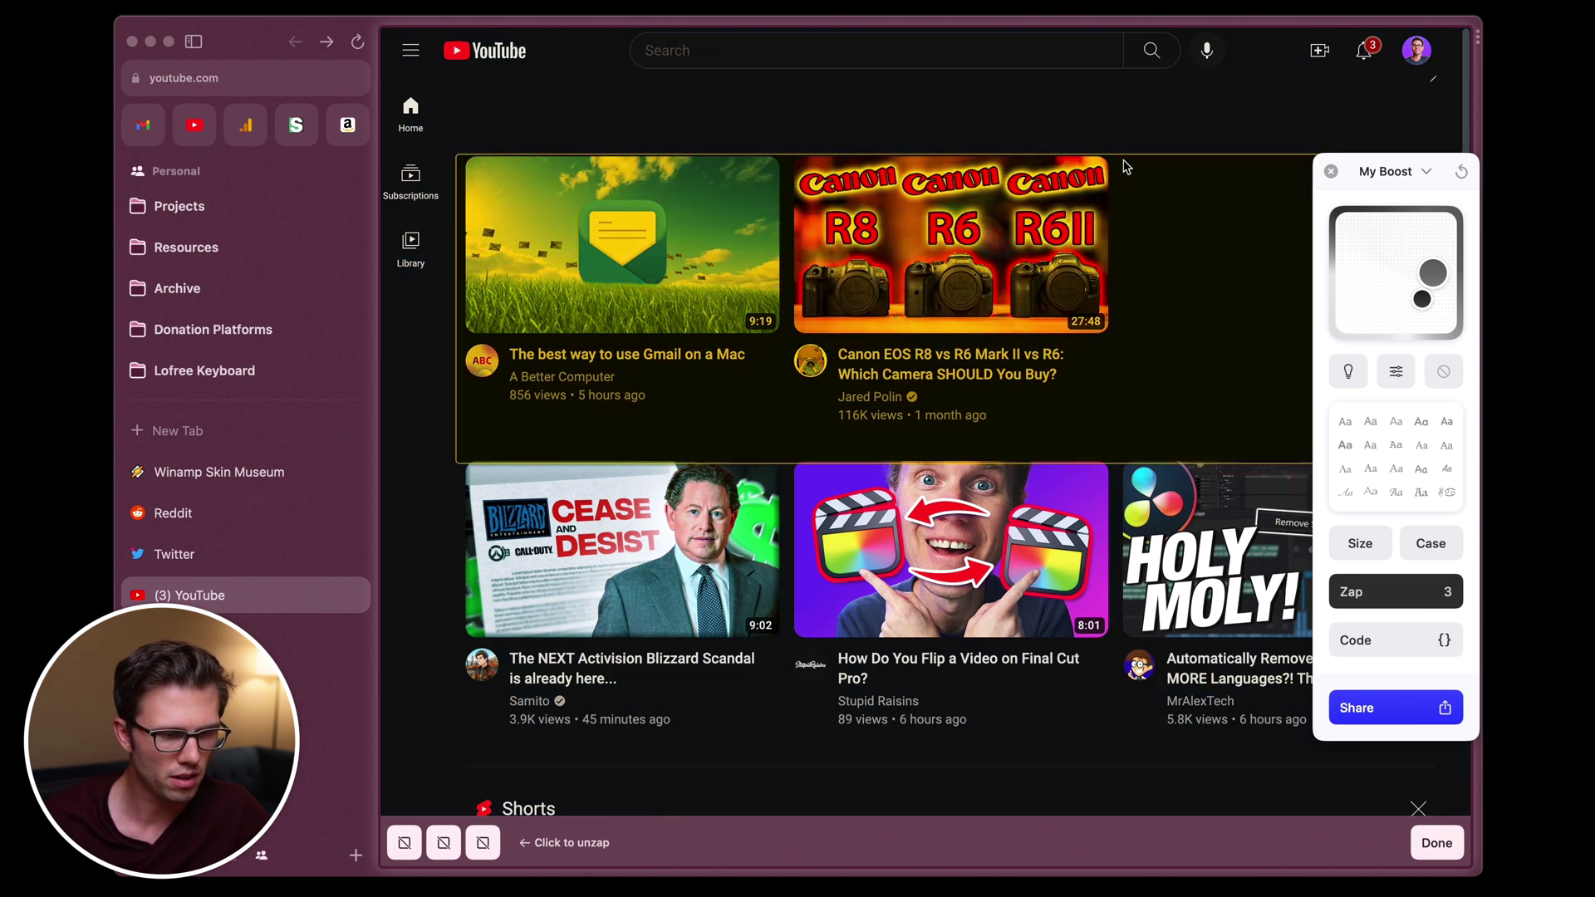
click(817, 94)
click(798, 163)
Step: Zap the voice-search button and its surrounding header elements
click(1207, 50)
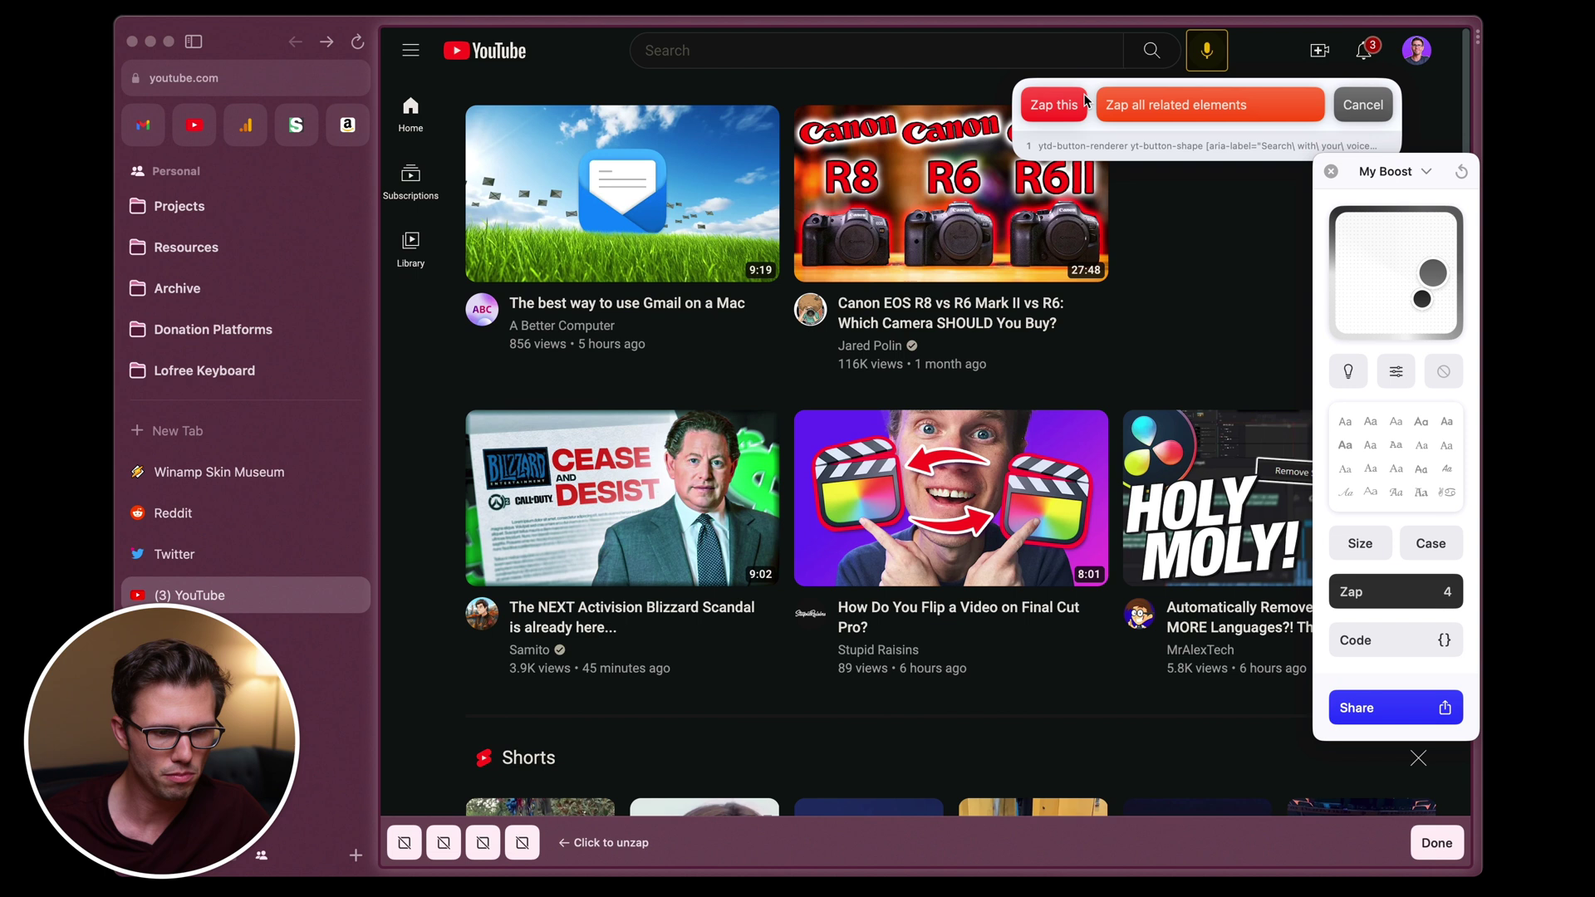
click(1053, 103)
click(1202, 52)
click(1054, 103)
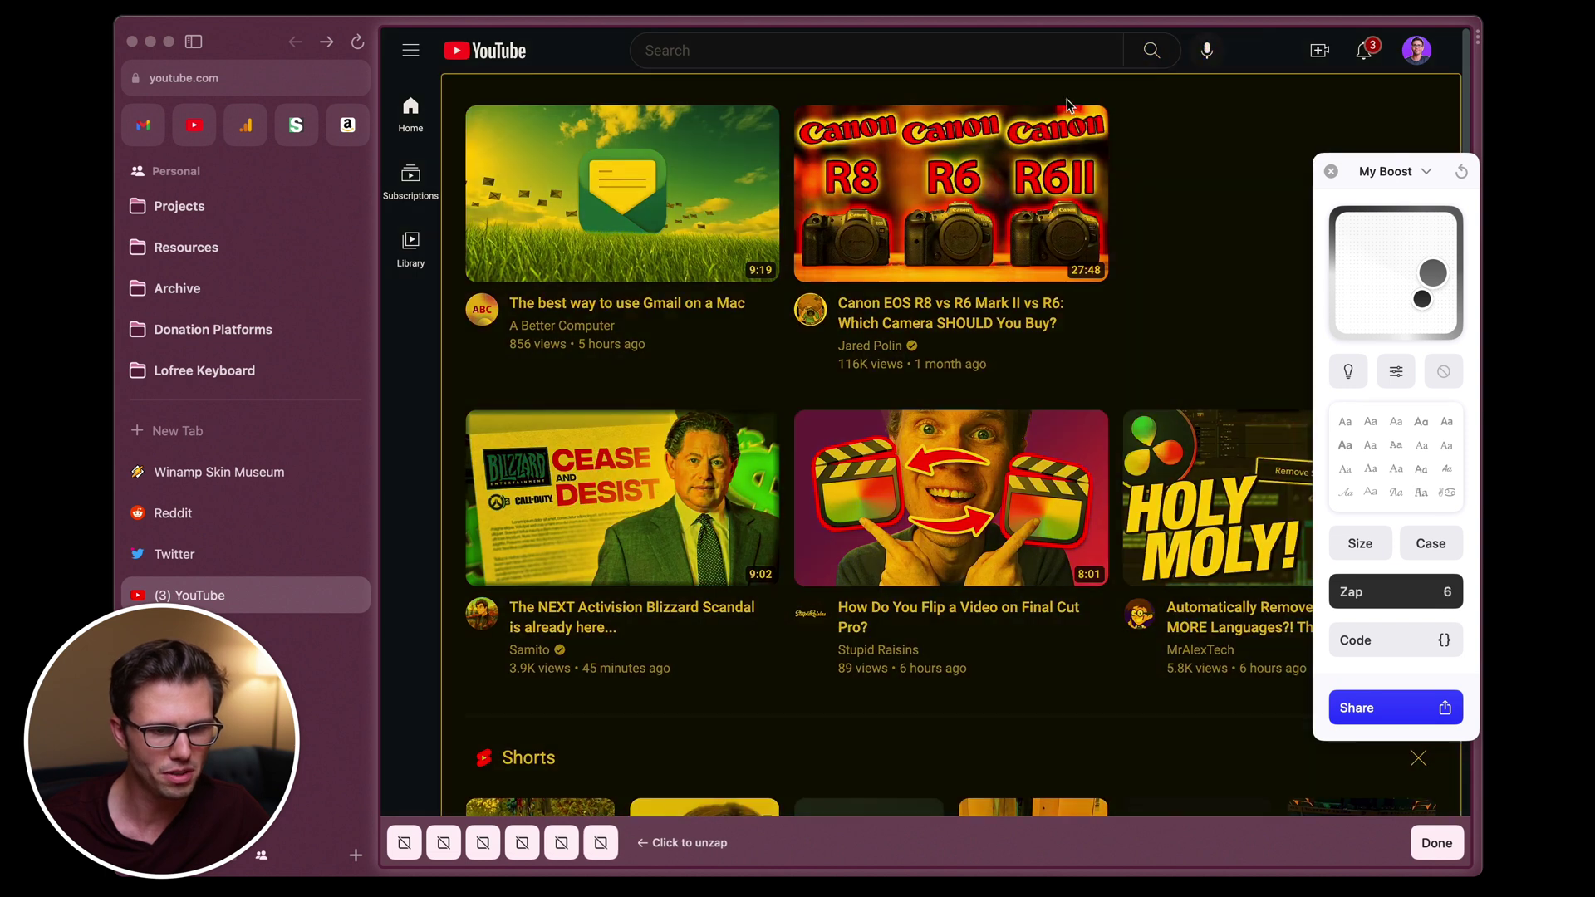
click(1206, 50)
click(1206, 50)
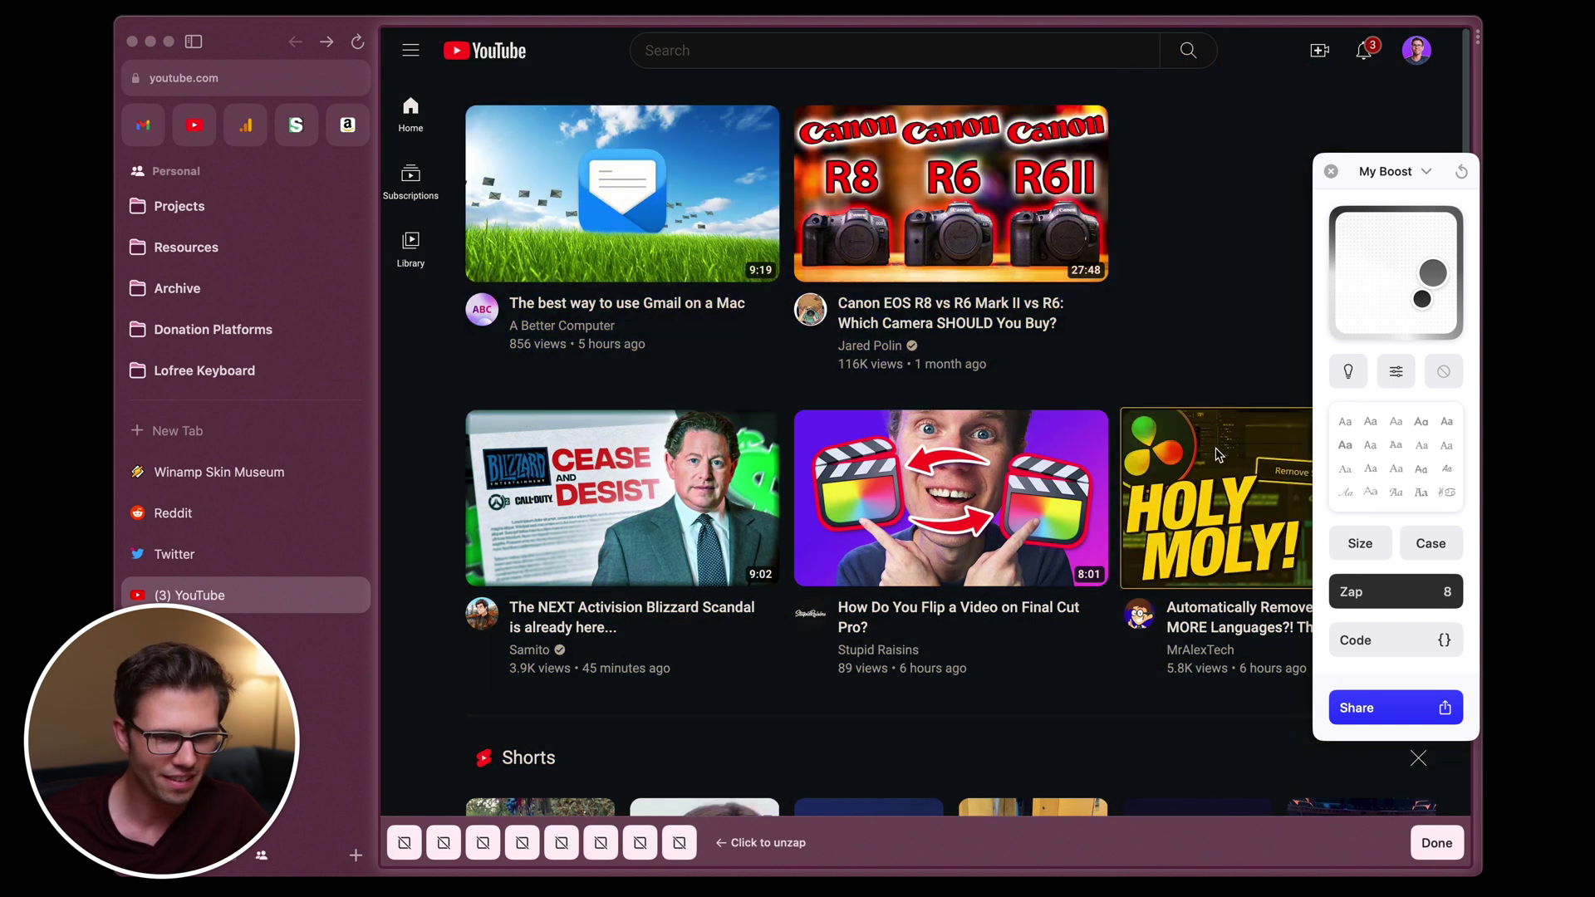
Step: Zap the Shorts shelf and the divider line between video rows in the feed
scroll(1090, 316, down, 3)
scroll(1090, 315, down, 4)
click(600, 375)
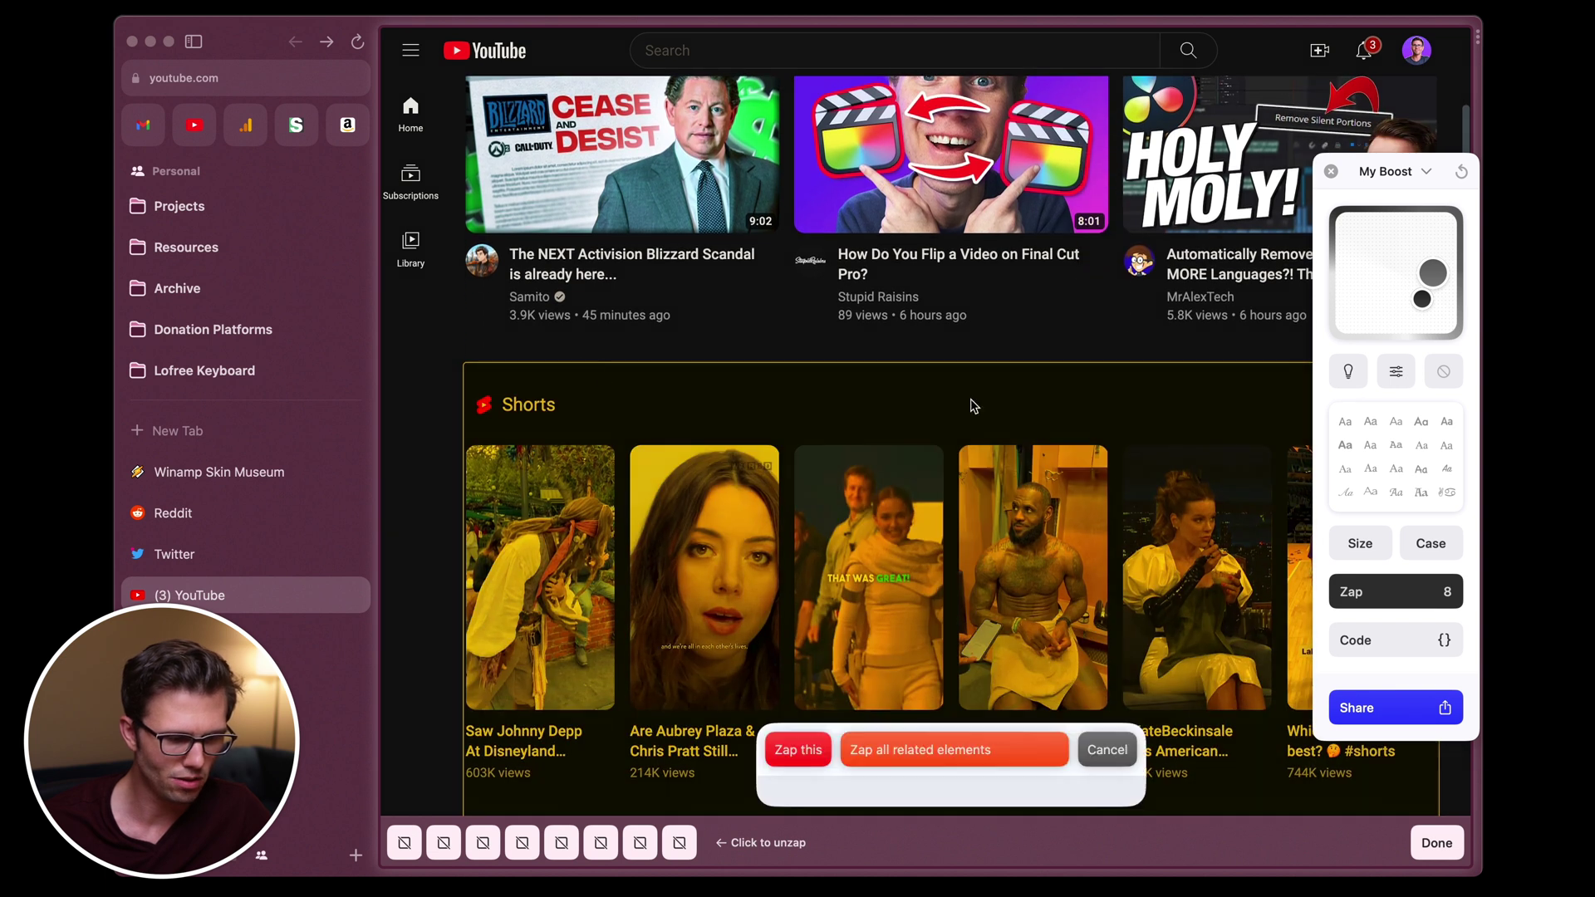
click(795, 752)
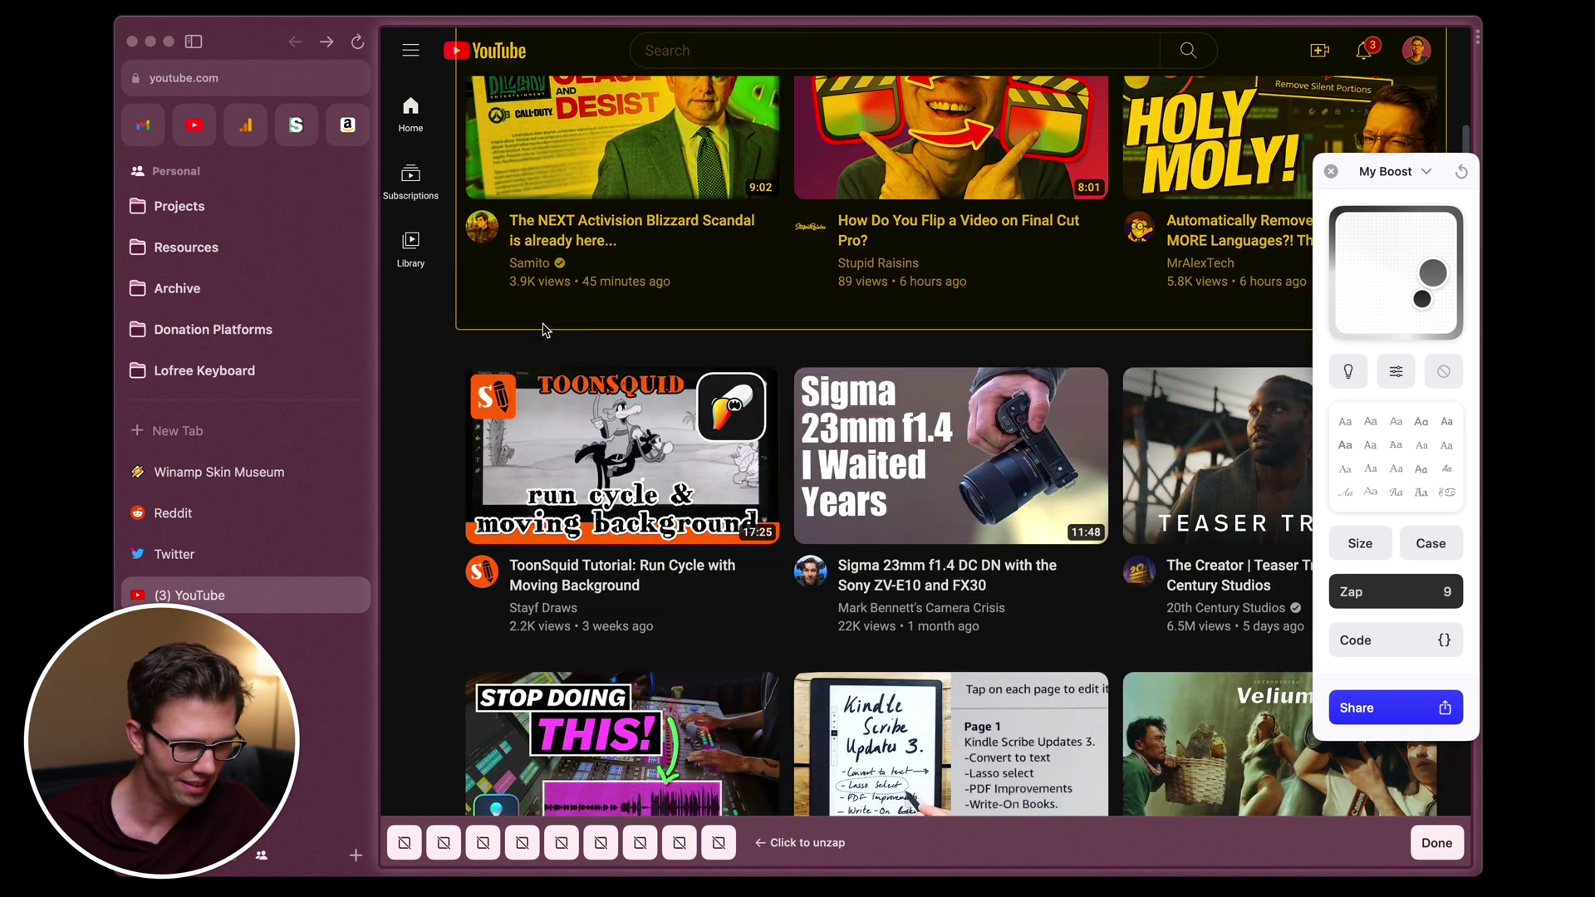
click(538, 330)
scroll(538, 330, down, 15)
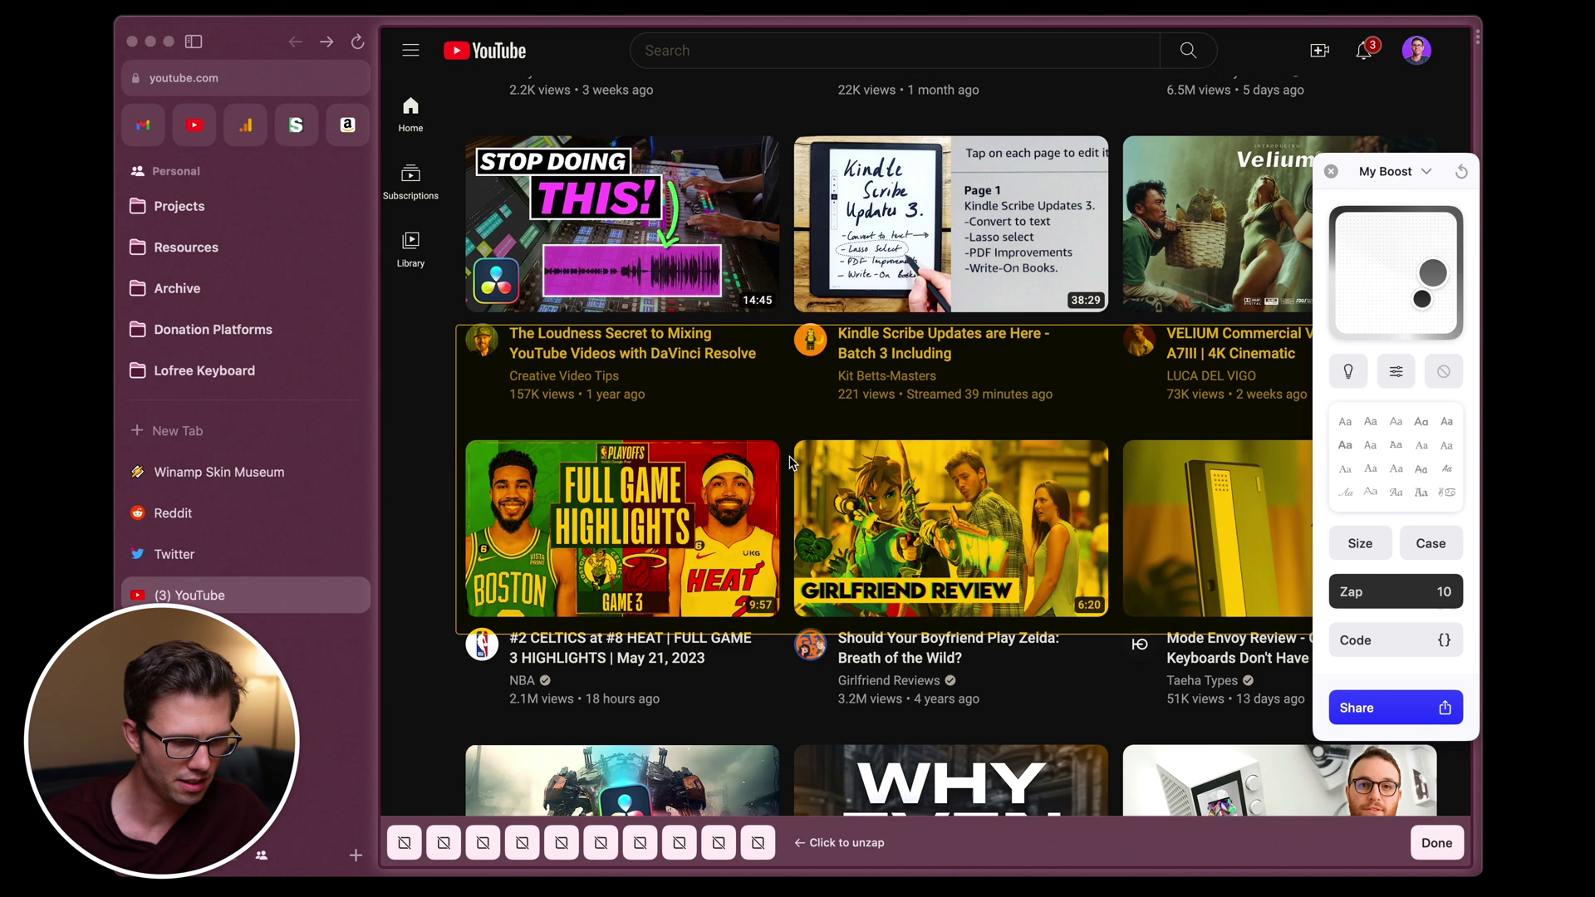
scroll(866, 642, down, 5)
scroll(866, 643, up, 1)
scroll(867, 642, down, 5)
scroll(866, 642, up, 3)
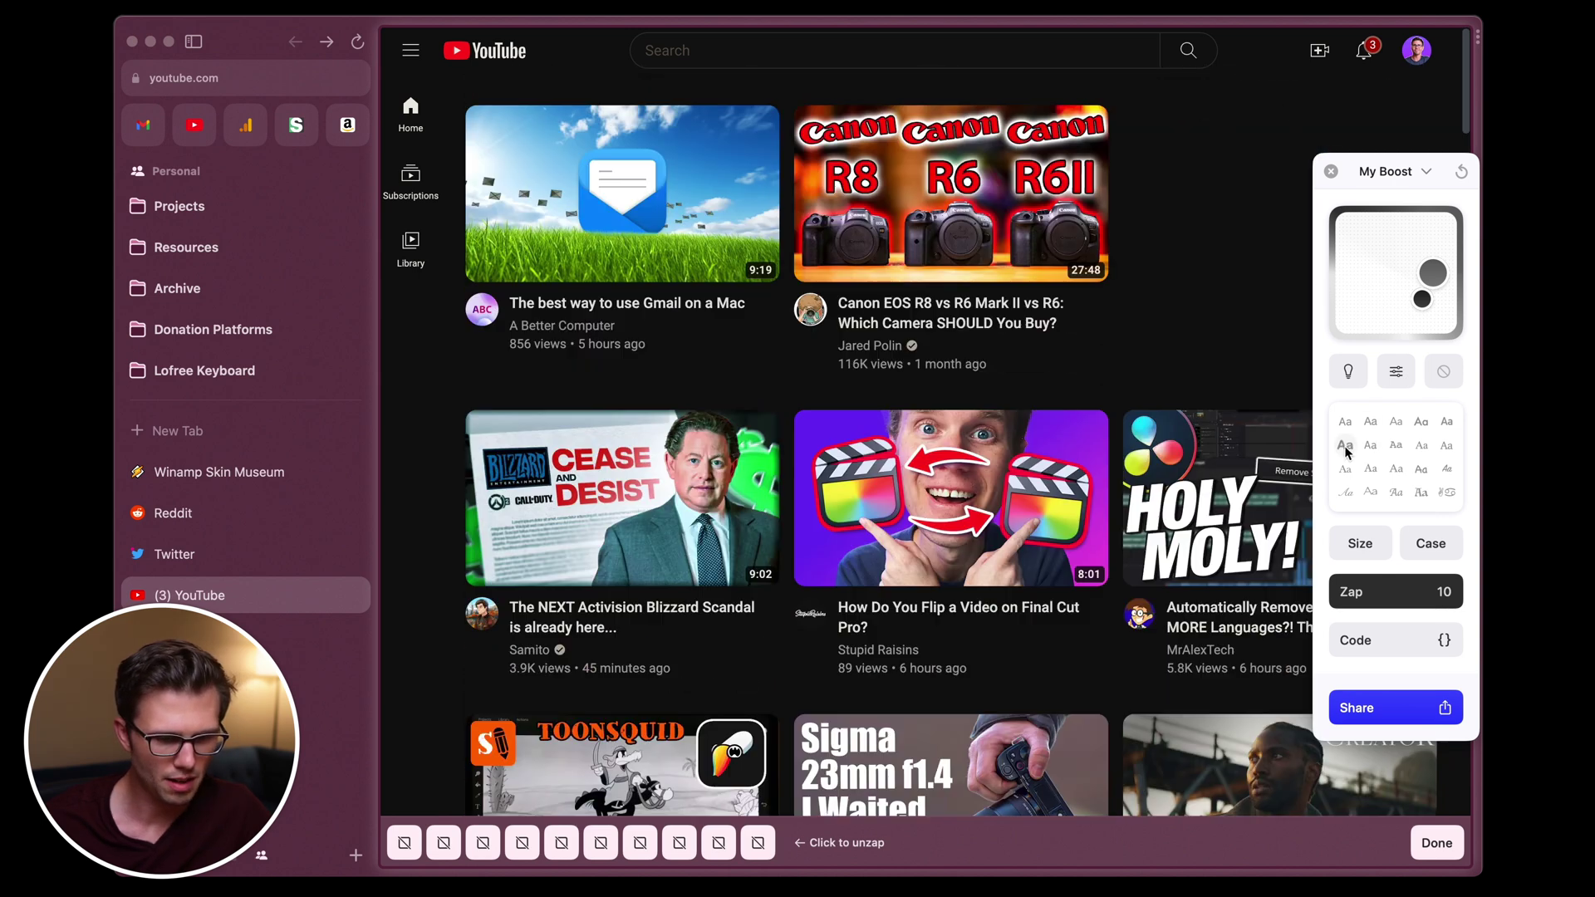
Step: Apply a different font swatch to YouTube and set the Case option to lowercase 'aa'
click(1346, 447)
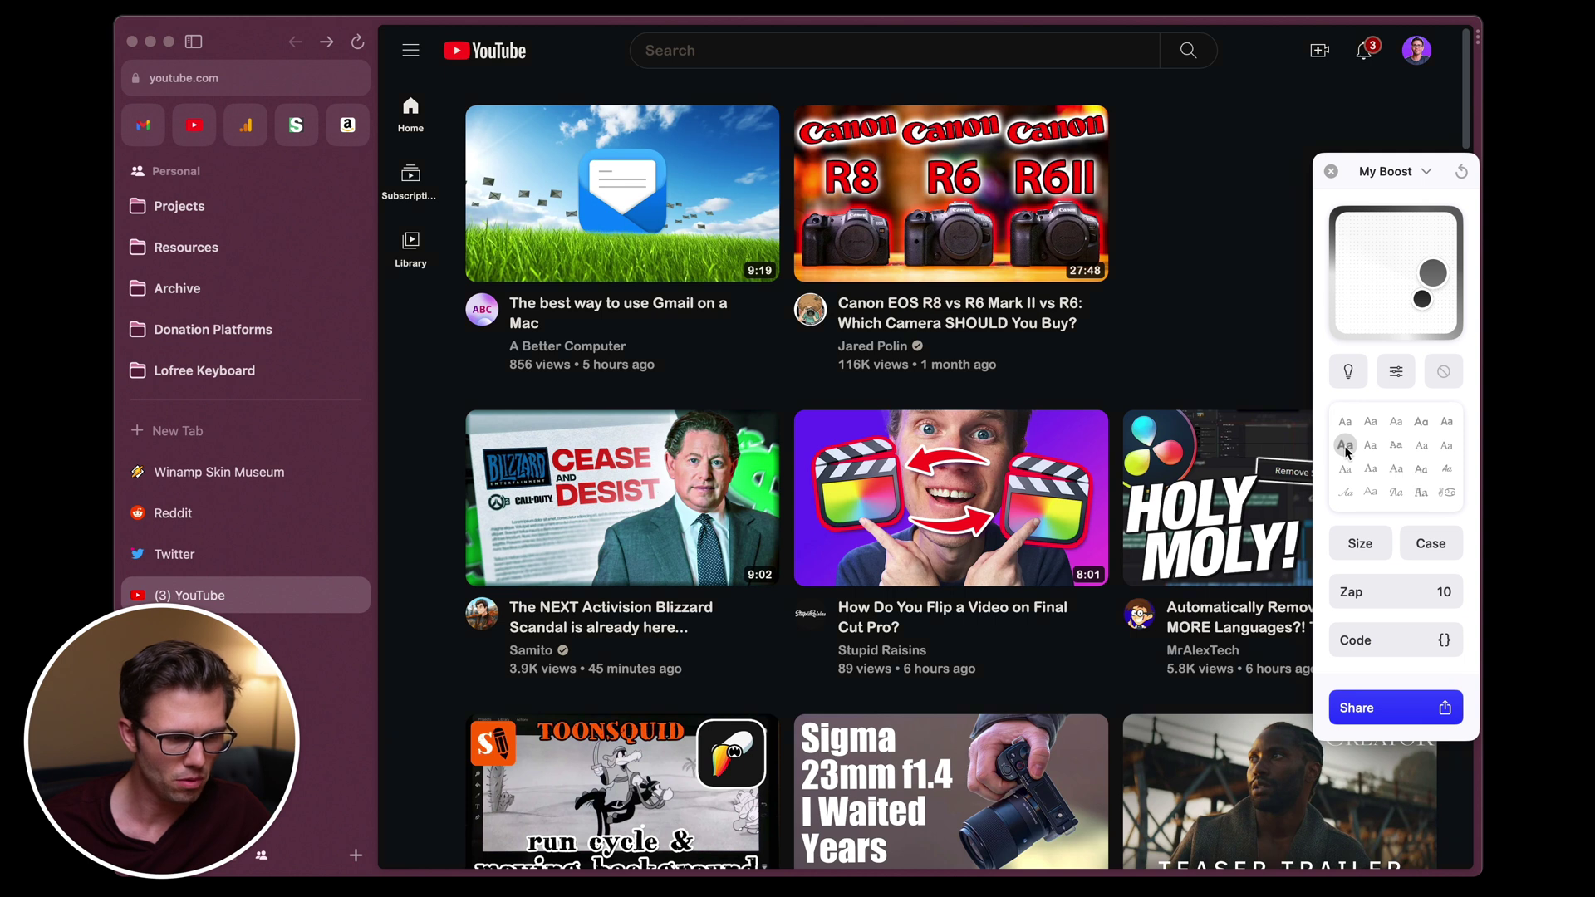
click(1426, 555)
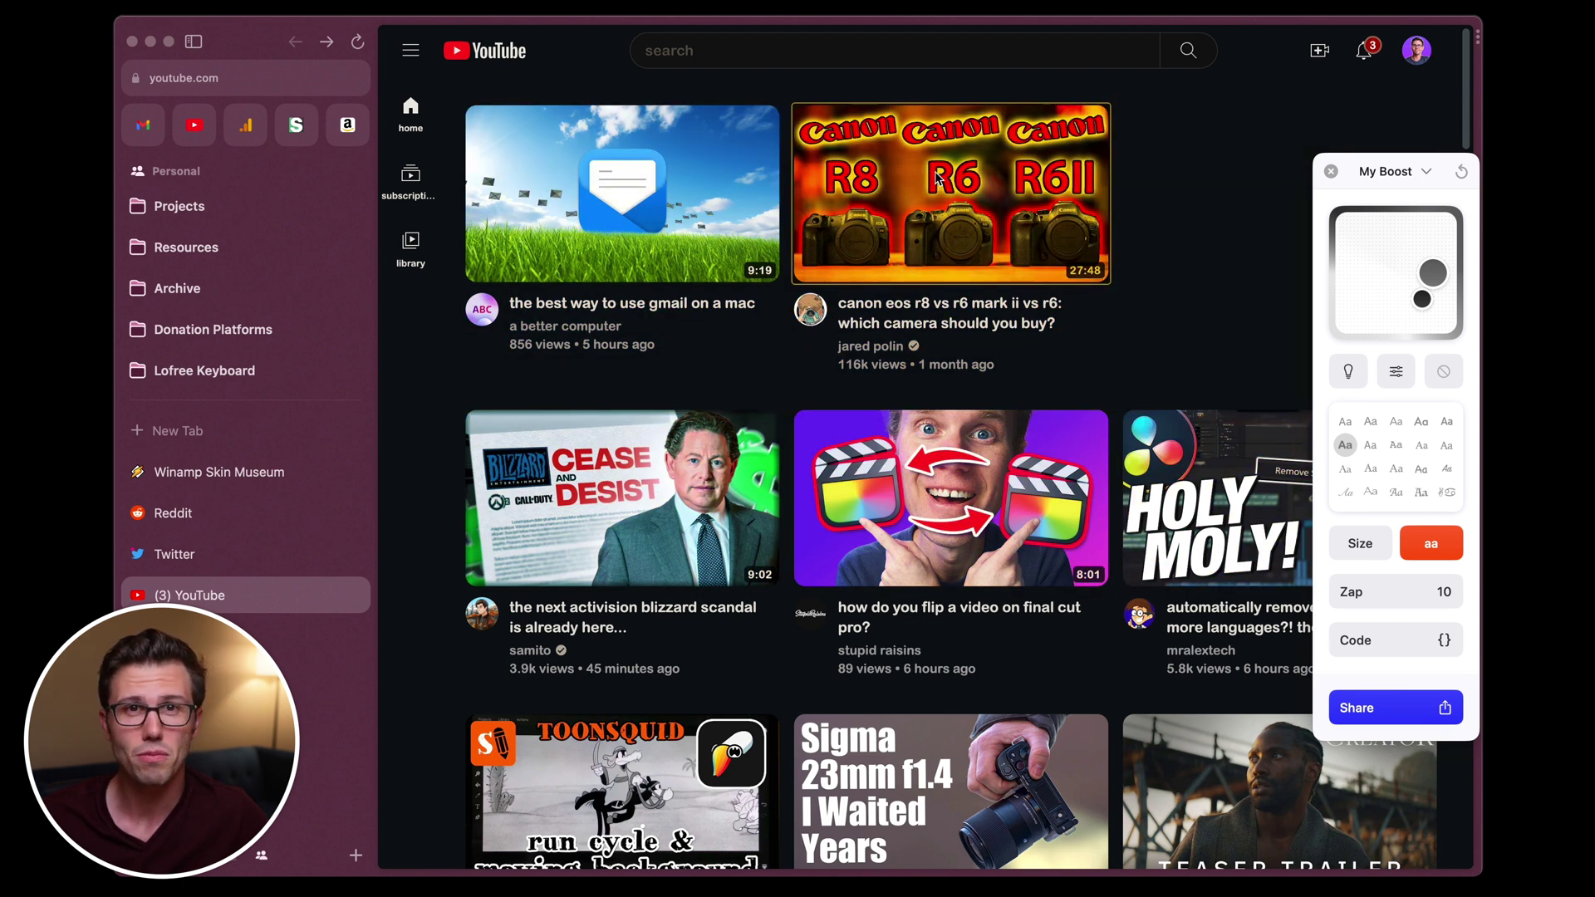
Step: In the Code editor, use the eyedropper to copy the selector for all video thumbnails
click(1364, 646)
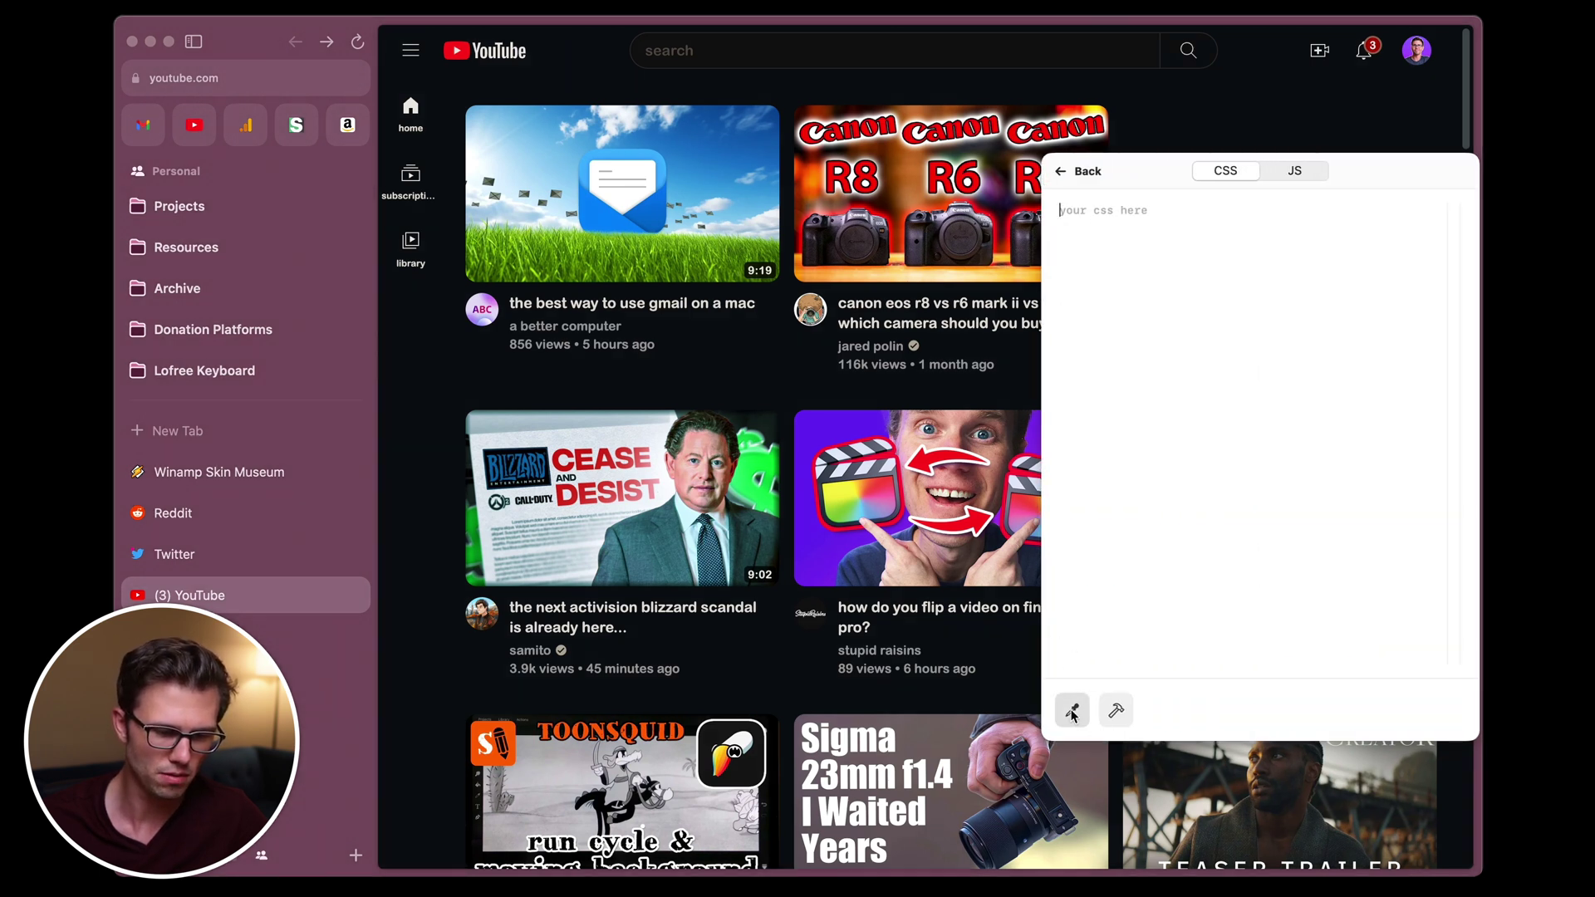
click(1073, 713)
click(529, 197)
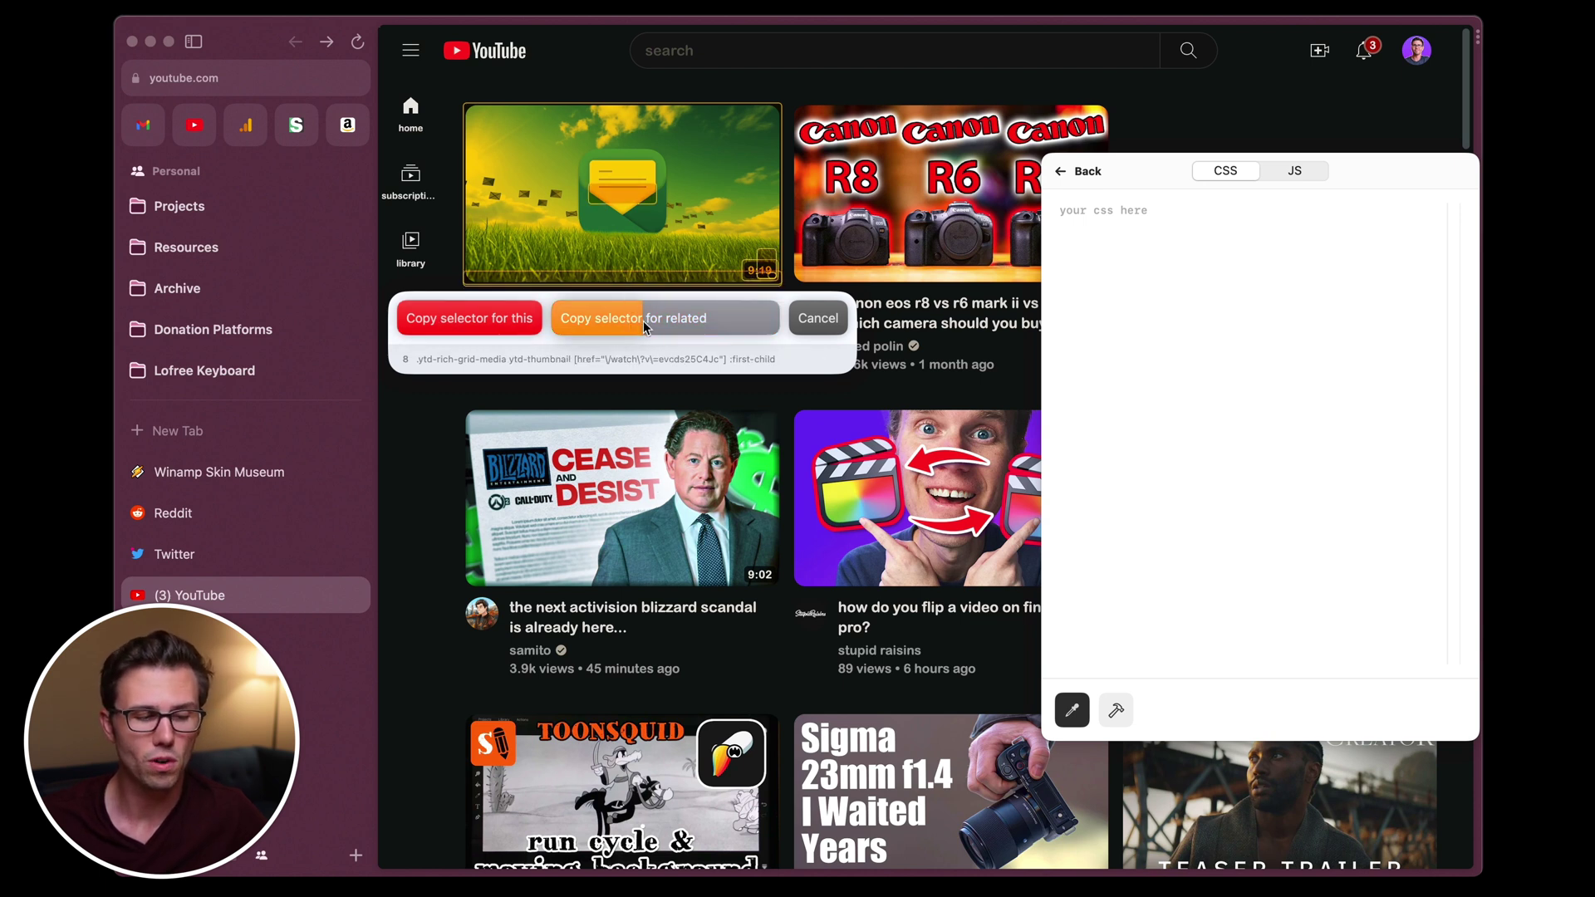
click(691, 326)
Step: Paste the thumbnail selector into the CSS with filter: blur(8px); inside its braces
click(1169, 232)
text(.ytd-rich-item-renderer .ytd-rich-grid-media .ytd-rich-grid-media .yt-core-image--loaded {})
key(Left)
key(Return)
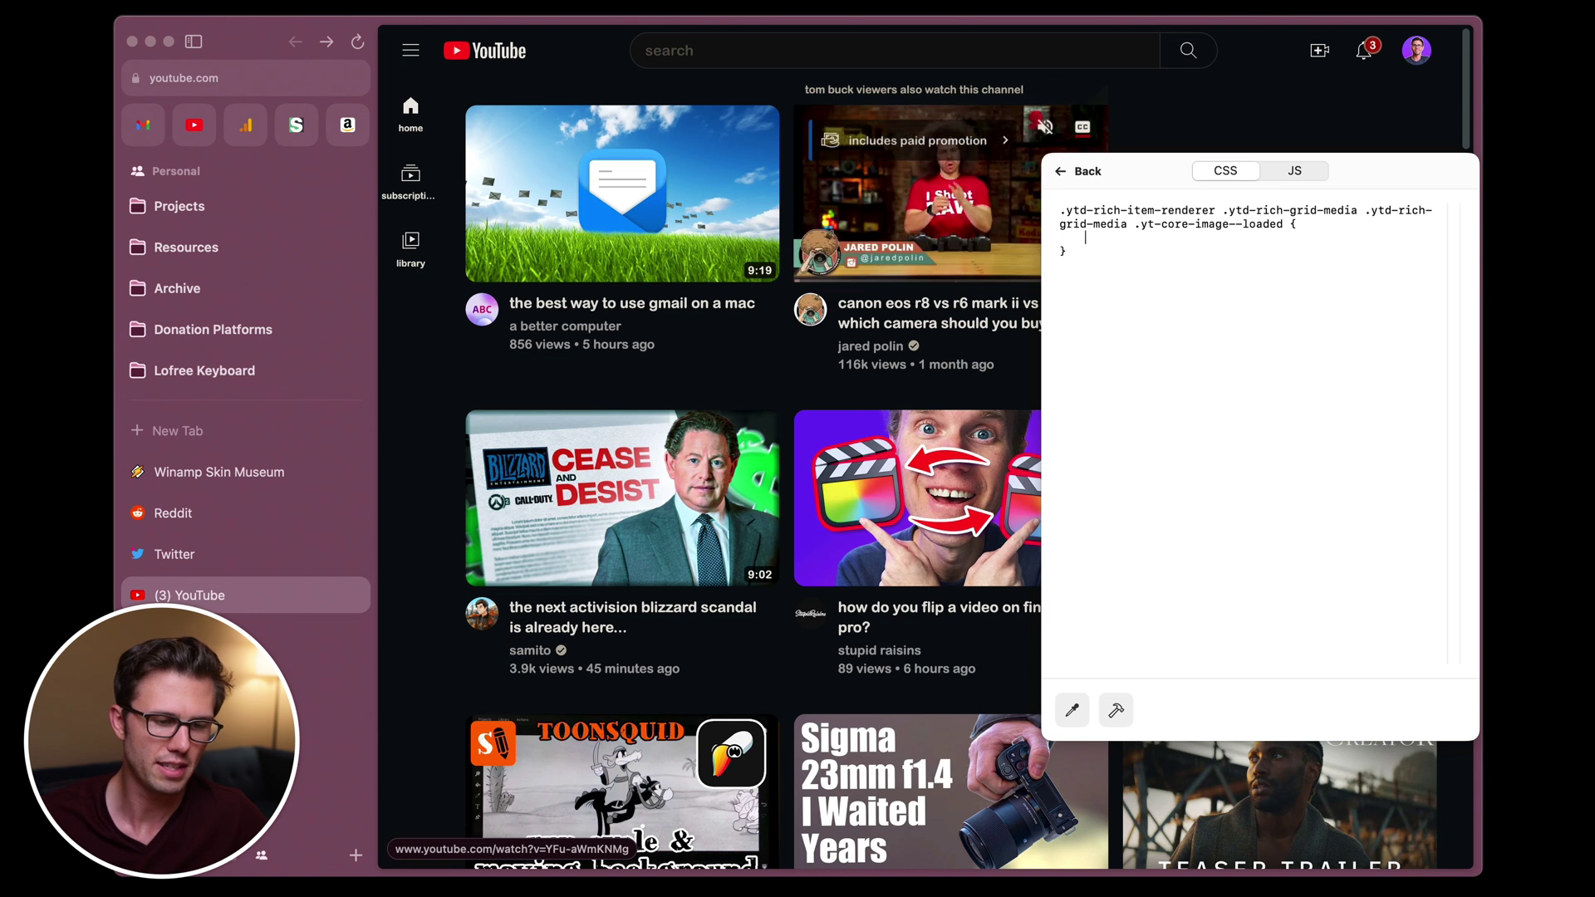
key(super+shift+v)
key(Down)
key(Down)
key(Return)
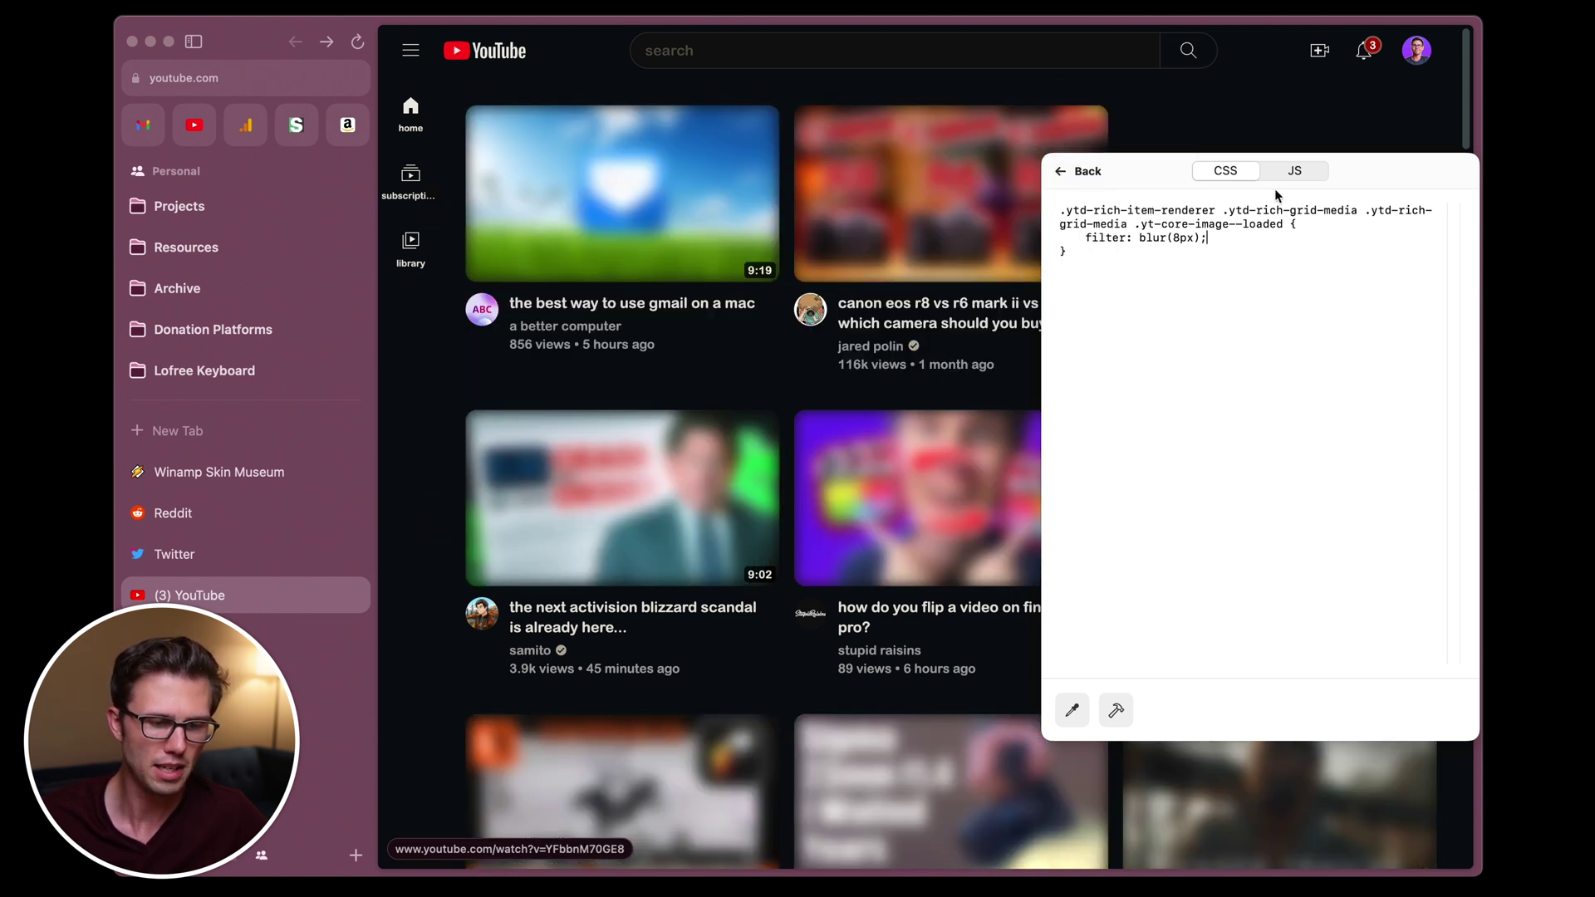
click(1064, 175)
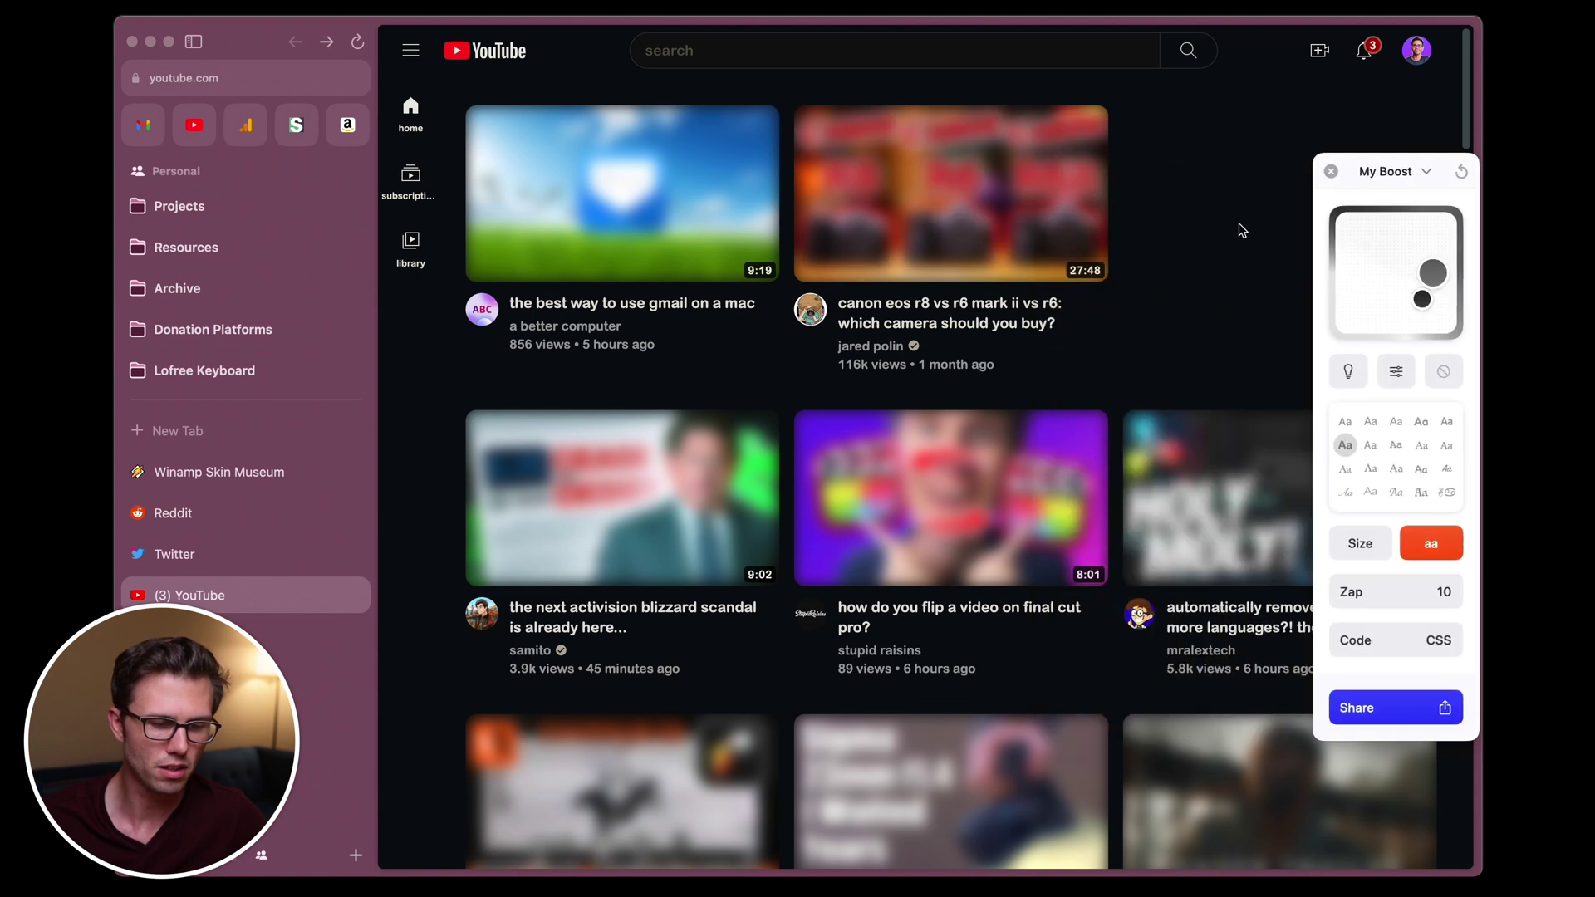
Step: Rename the YouTube boost to 'YouTube Testing' from its options menu and bring up its screenshot share preview
scroll(1277, 204, down, 6)
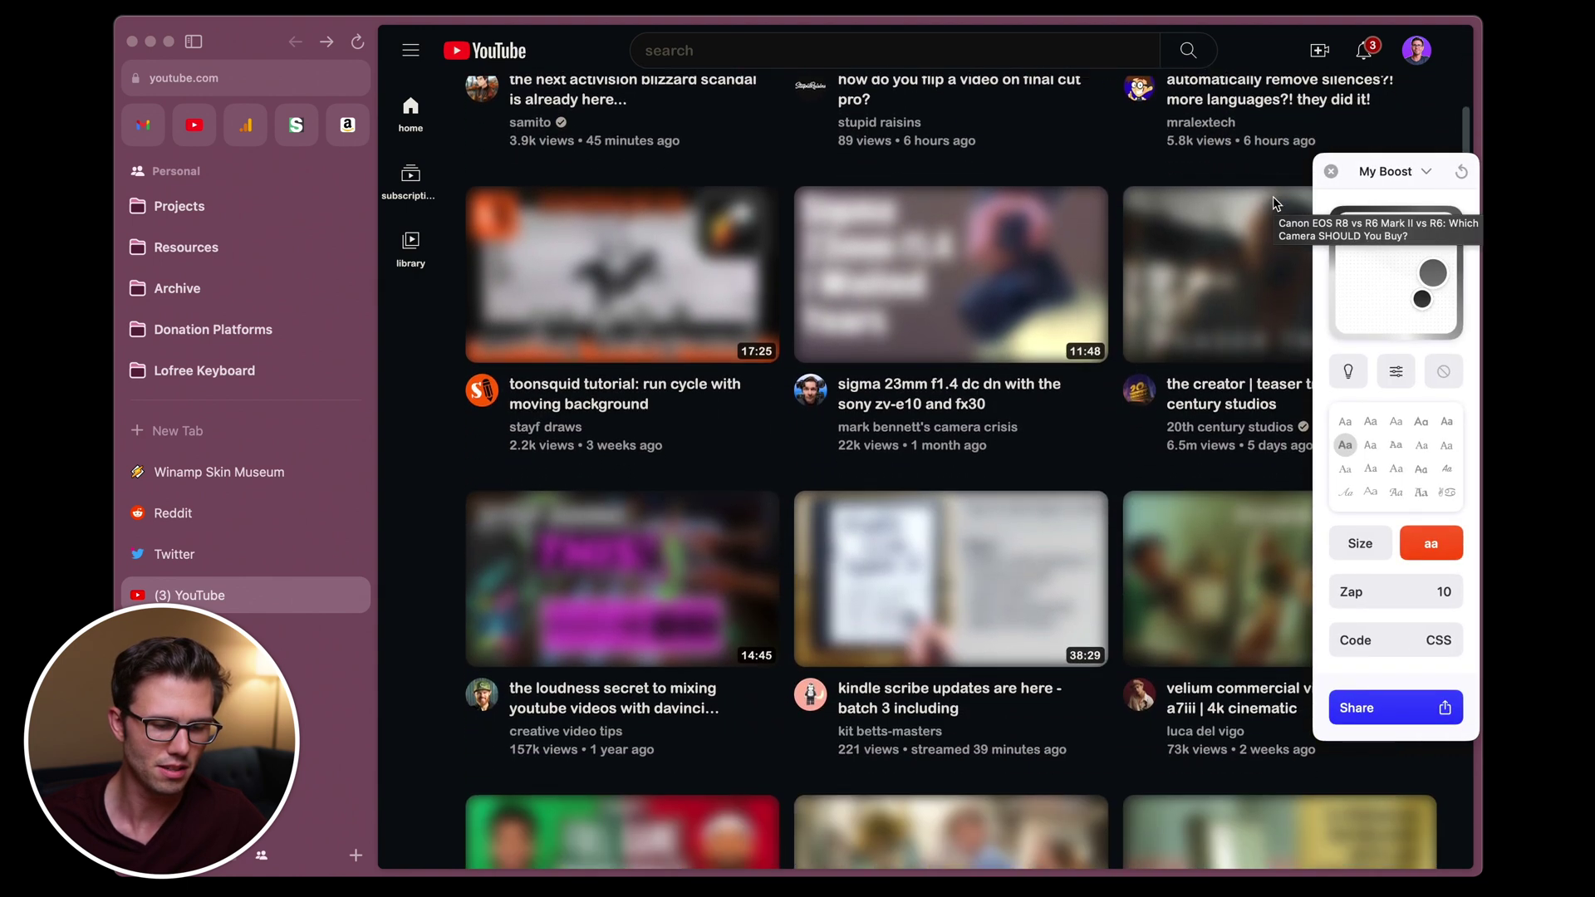
scroll(1276, 204, down, 1)
mouse_move(927, 505)
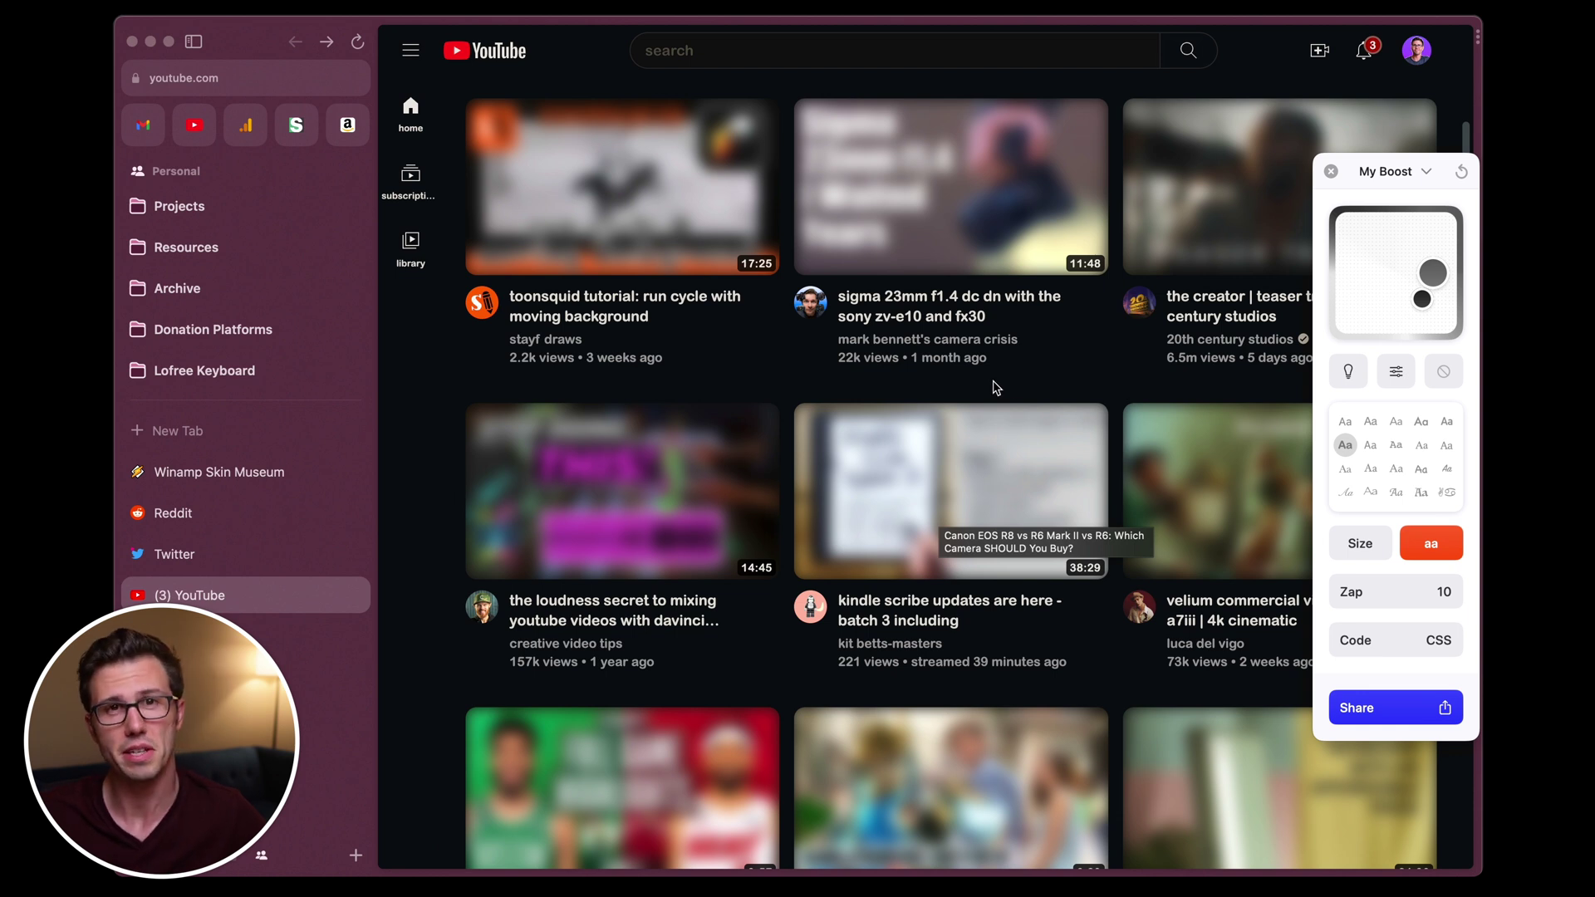
click(1394, 172)
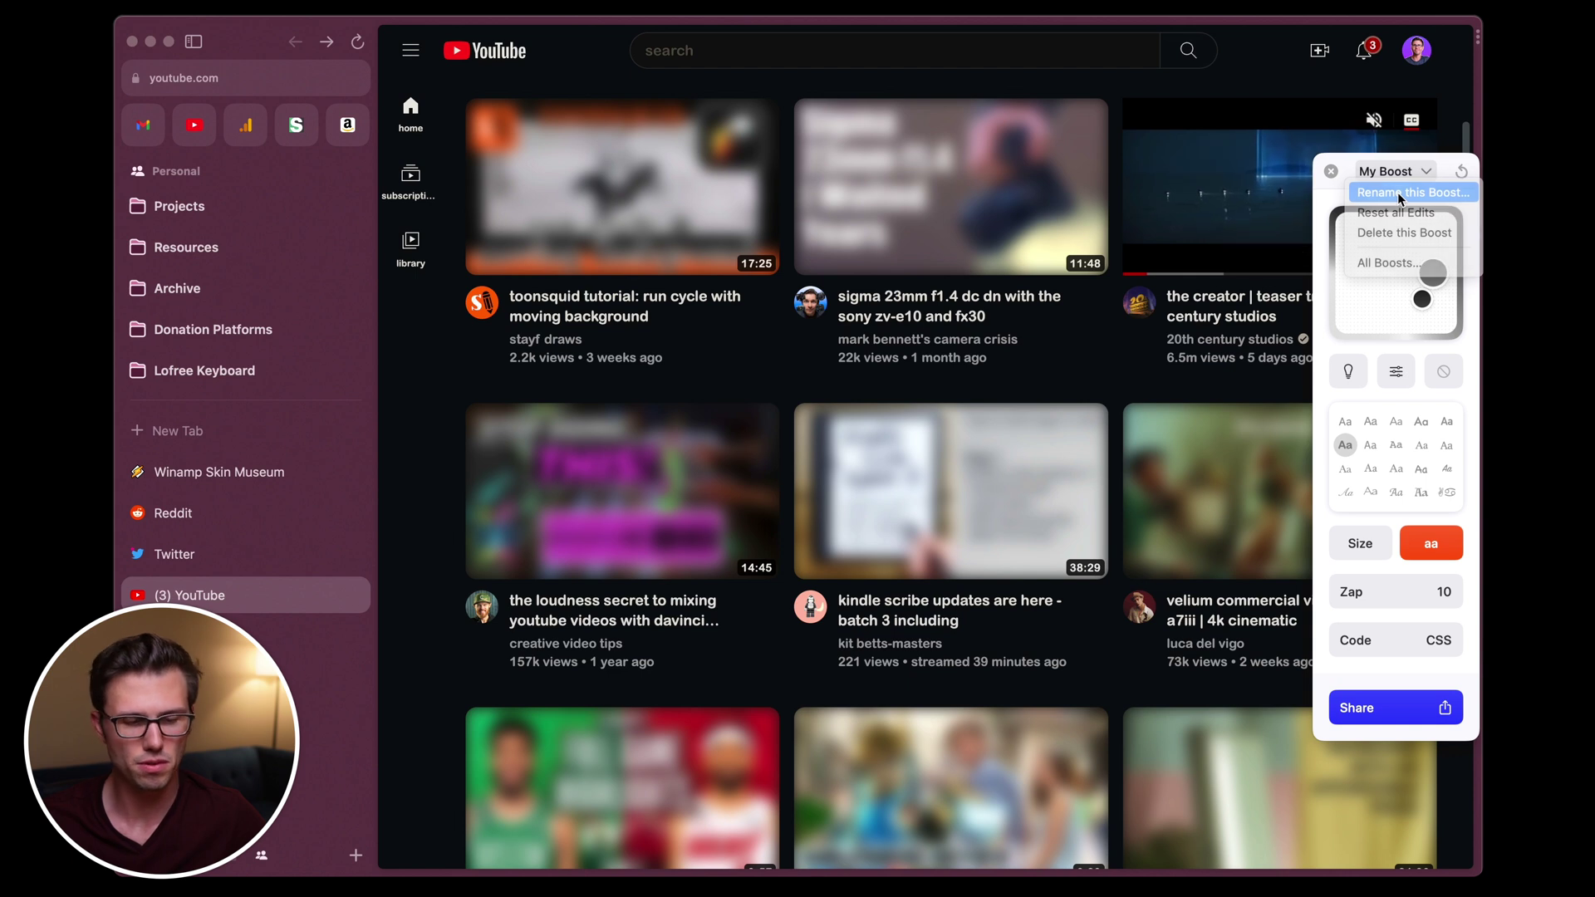
click(1399, 192)
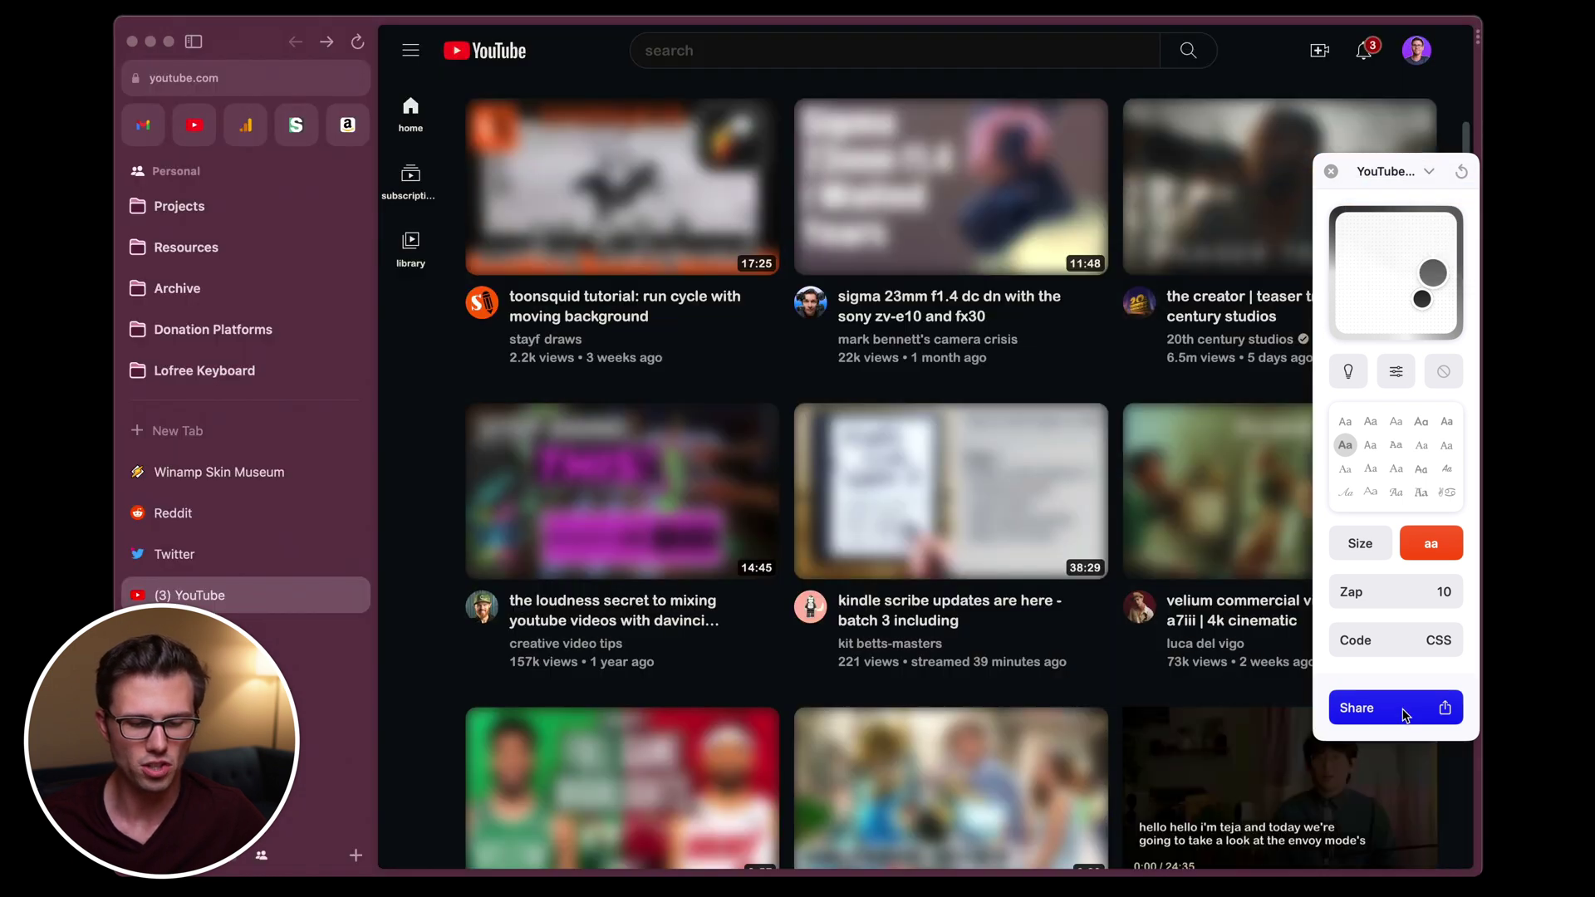
click(1404, 714)
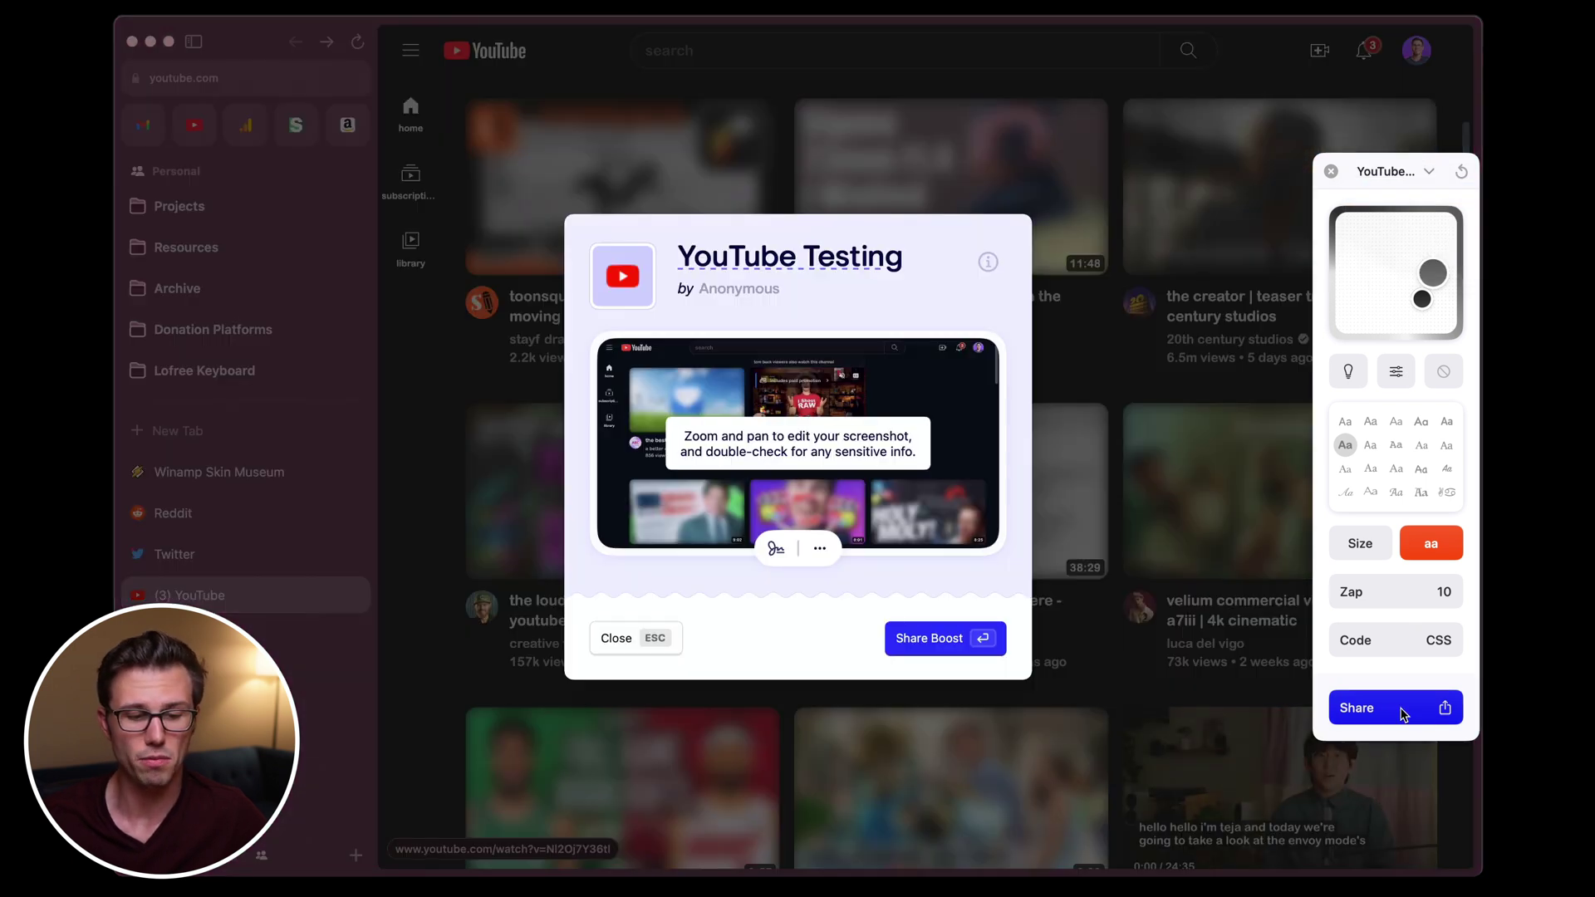